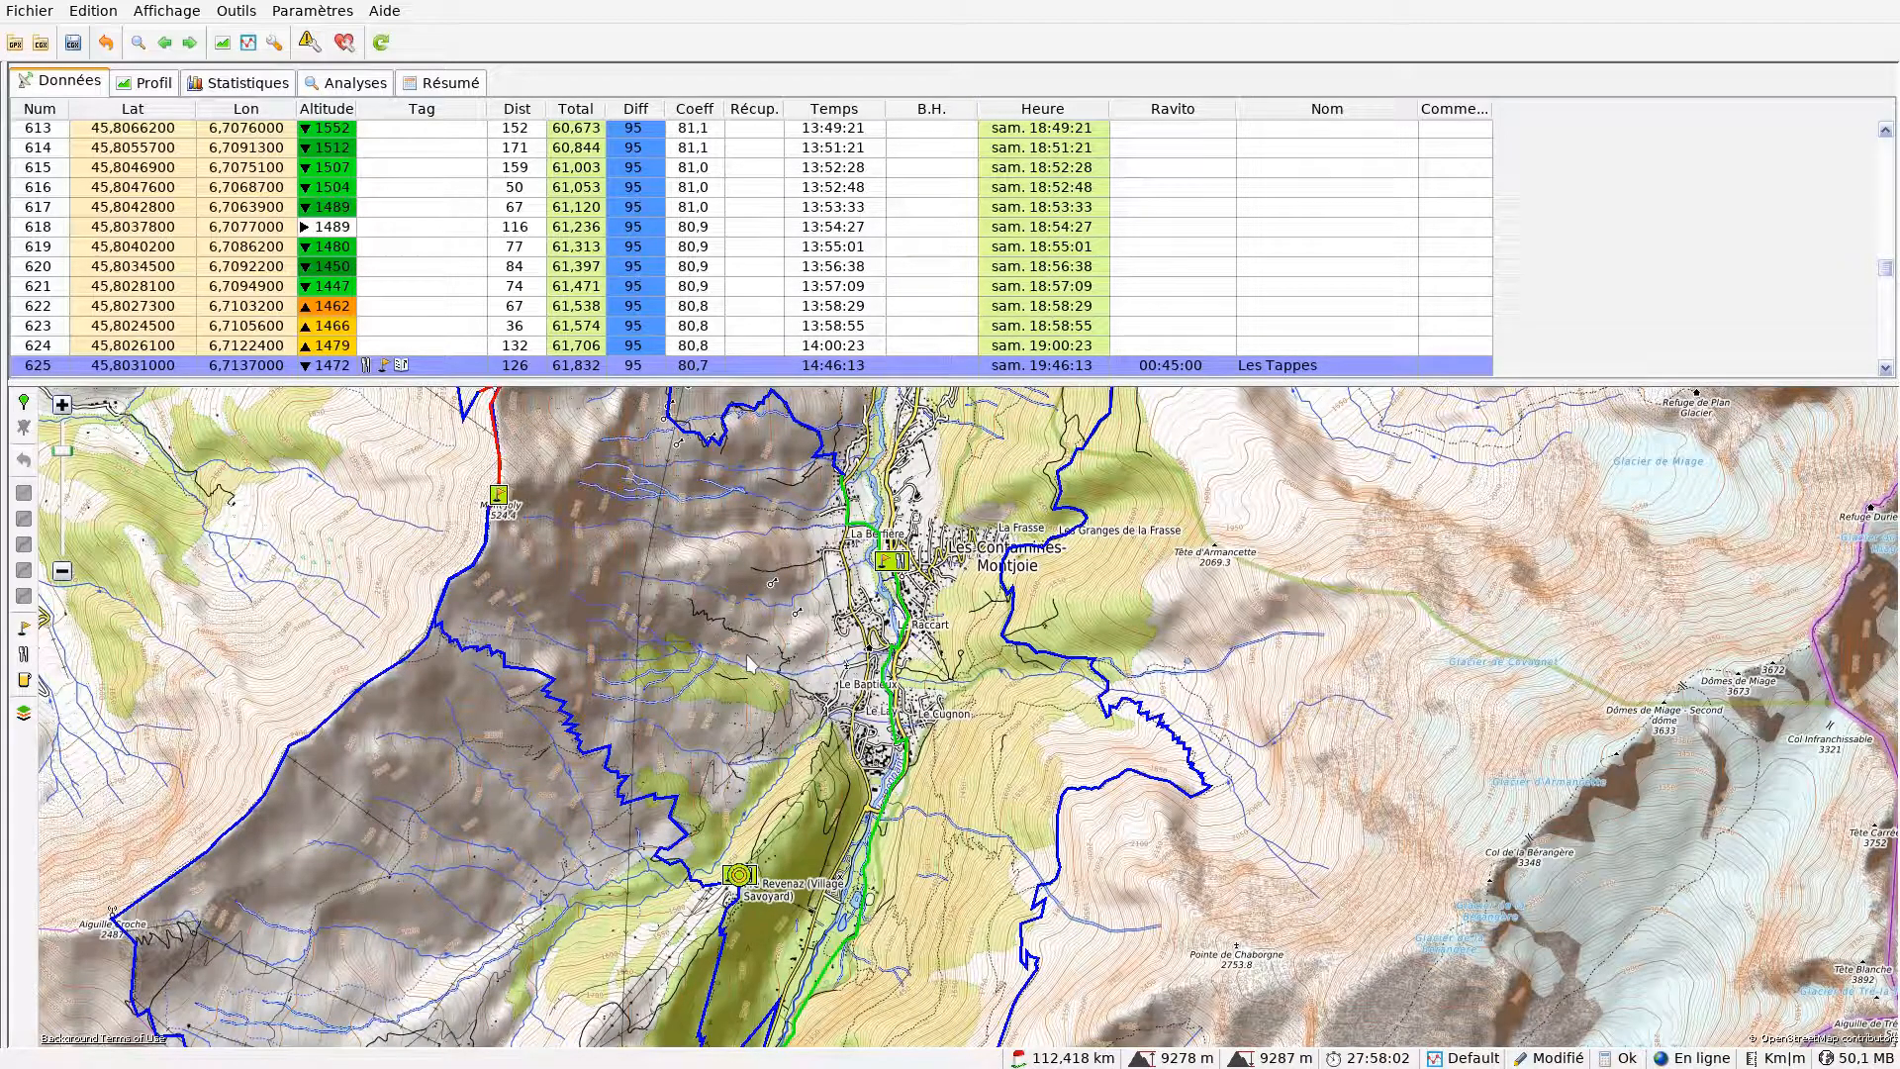
- Check the available map backgrounds and view the course's elevation profile before returning to the data table
{"action": "left_click", "coordinate": [26, 715]}
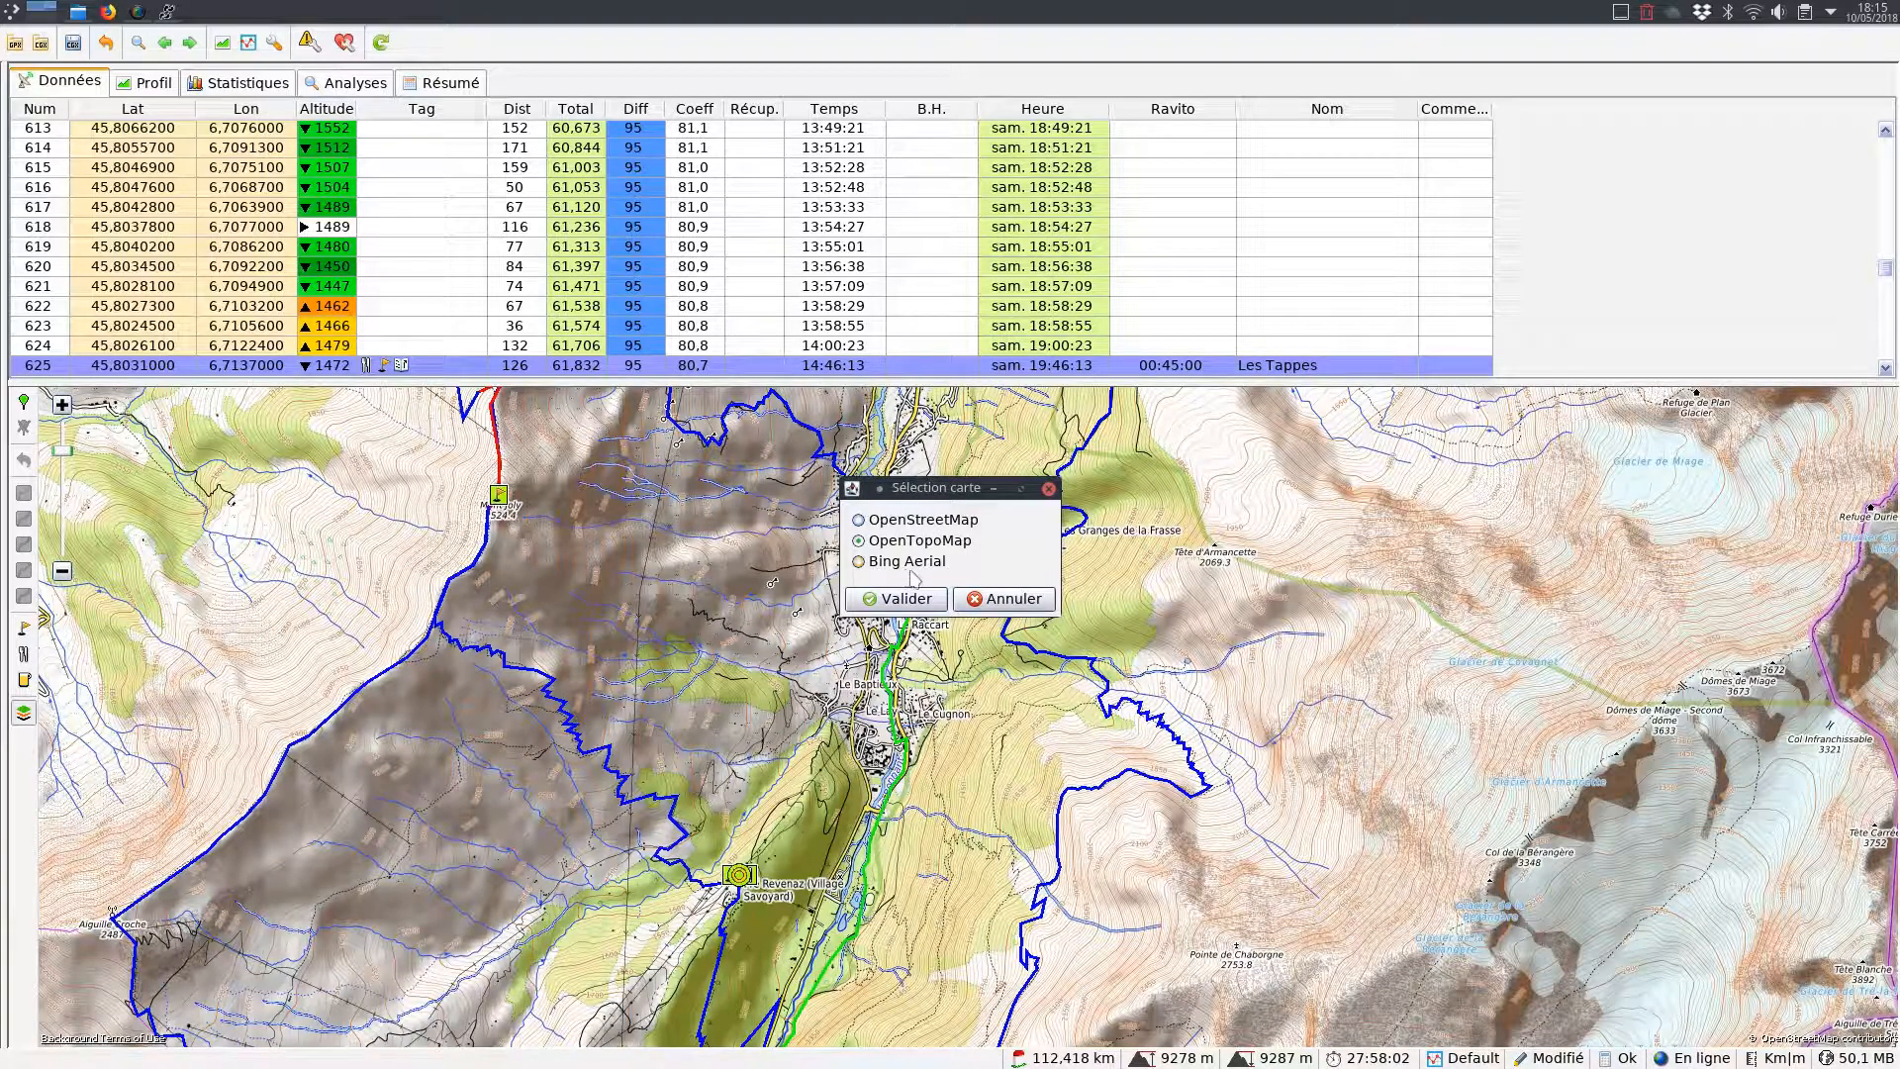
{"action": "left_click", "coordinate": [997, 600]}
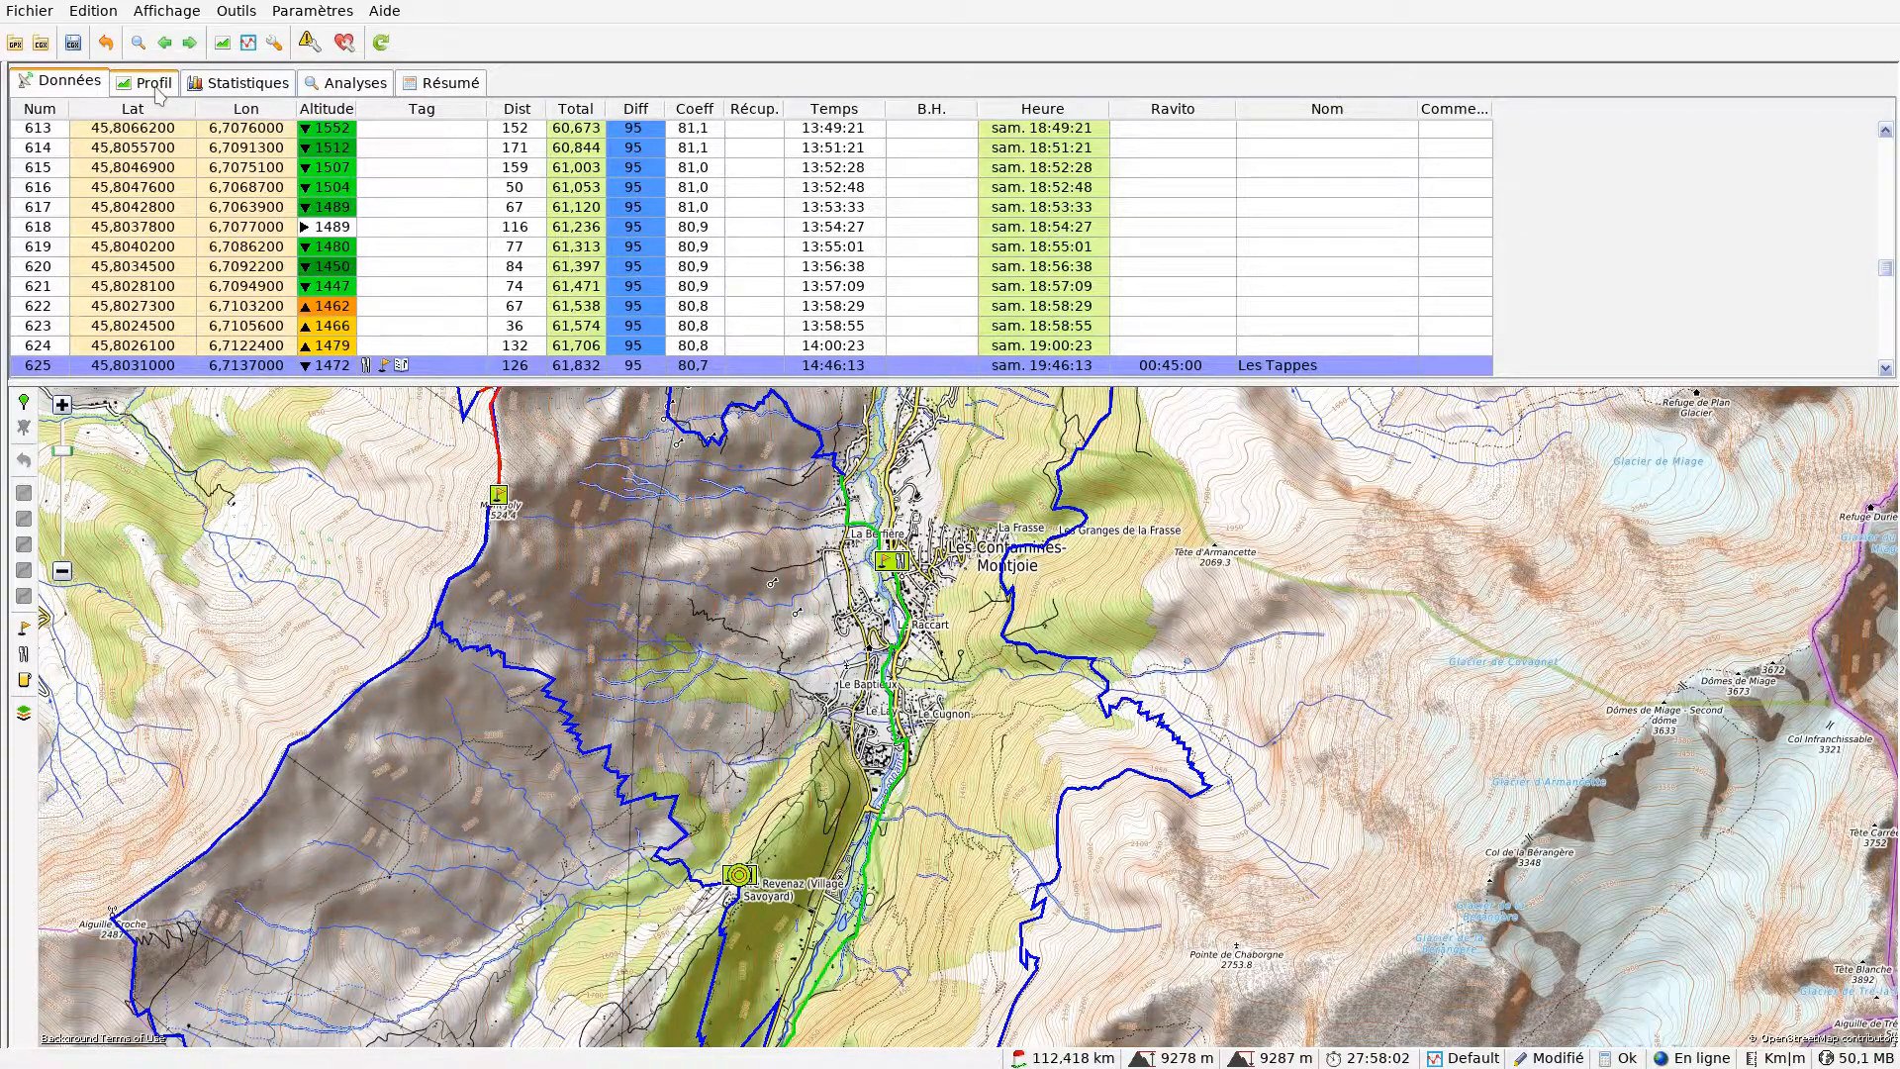
{"action": "left_click", "coordinate": [156, 87]}
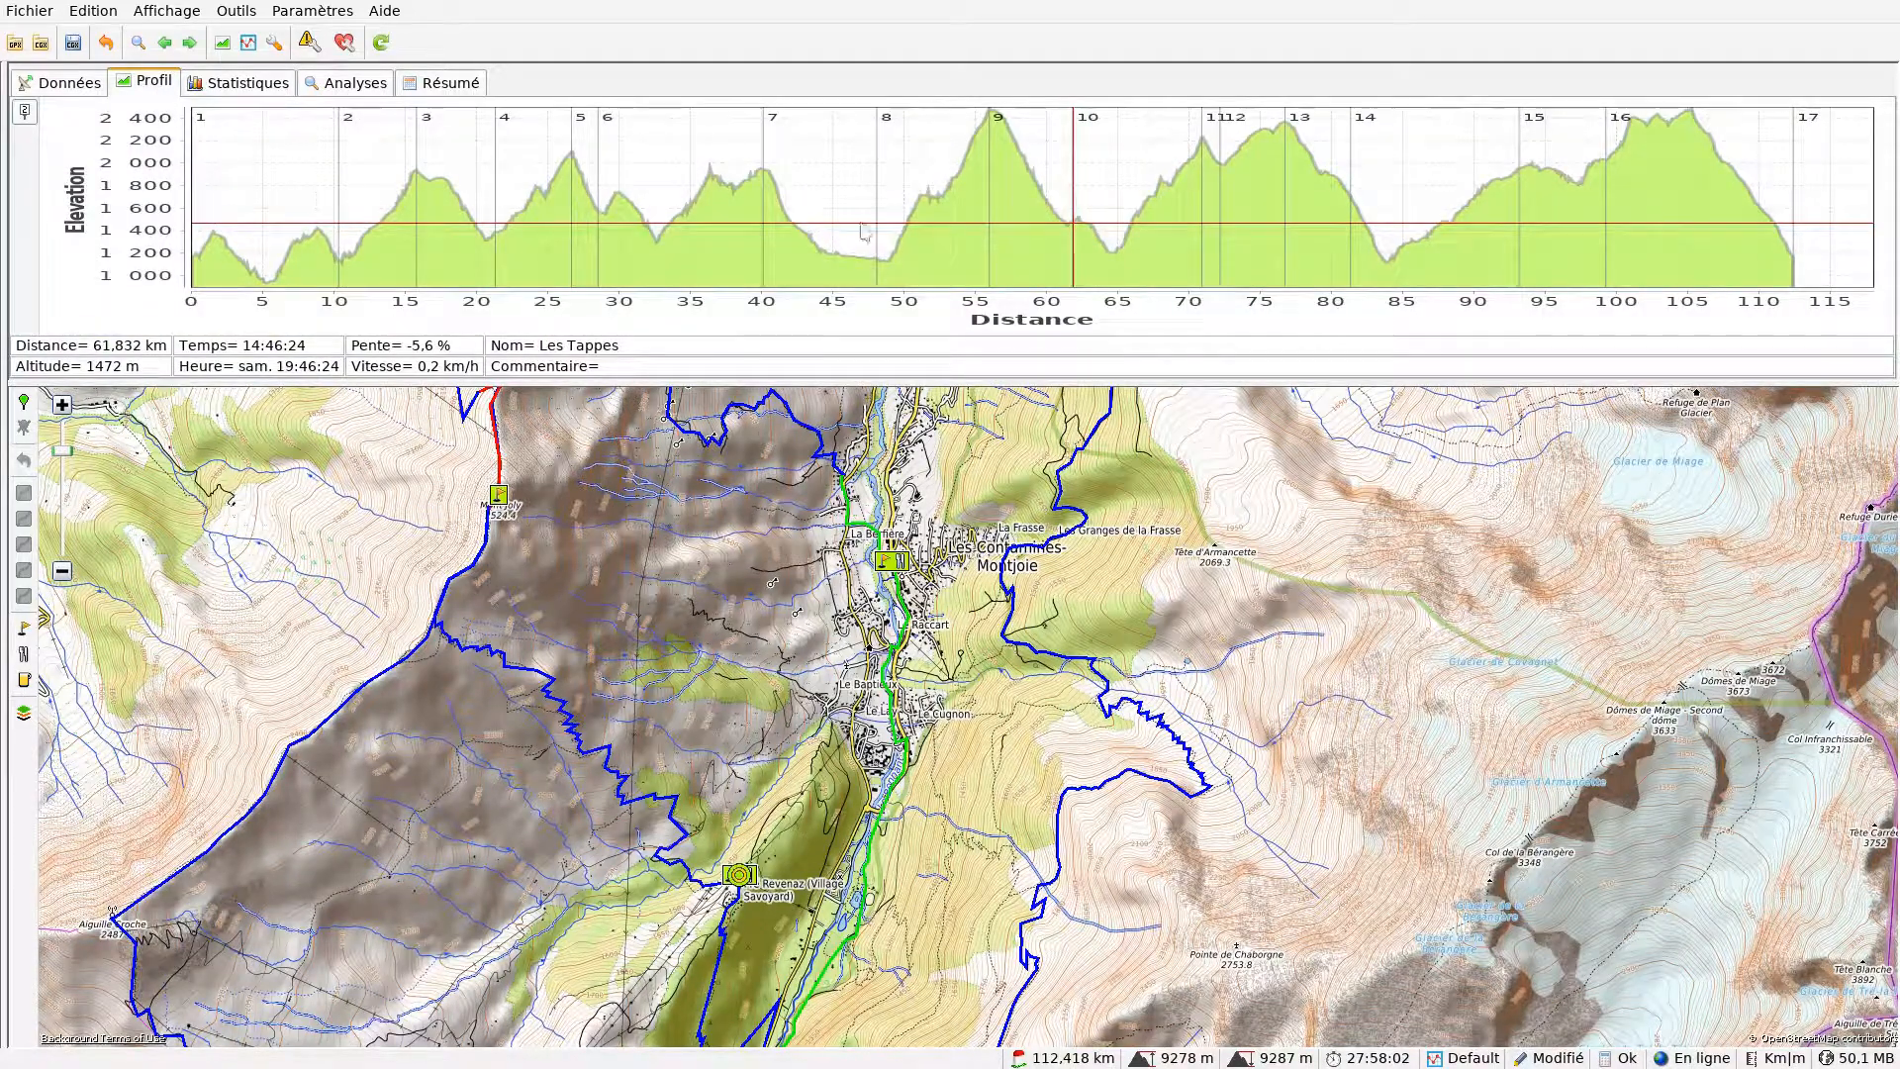
{"action": "left_click", "coordinate": [67, 84]}
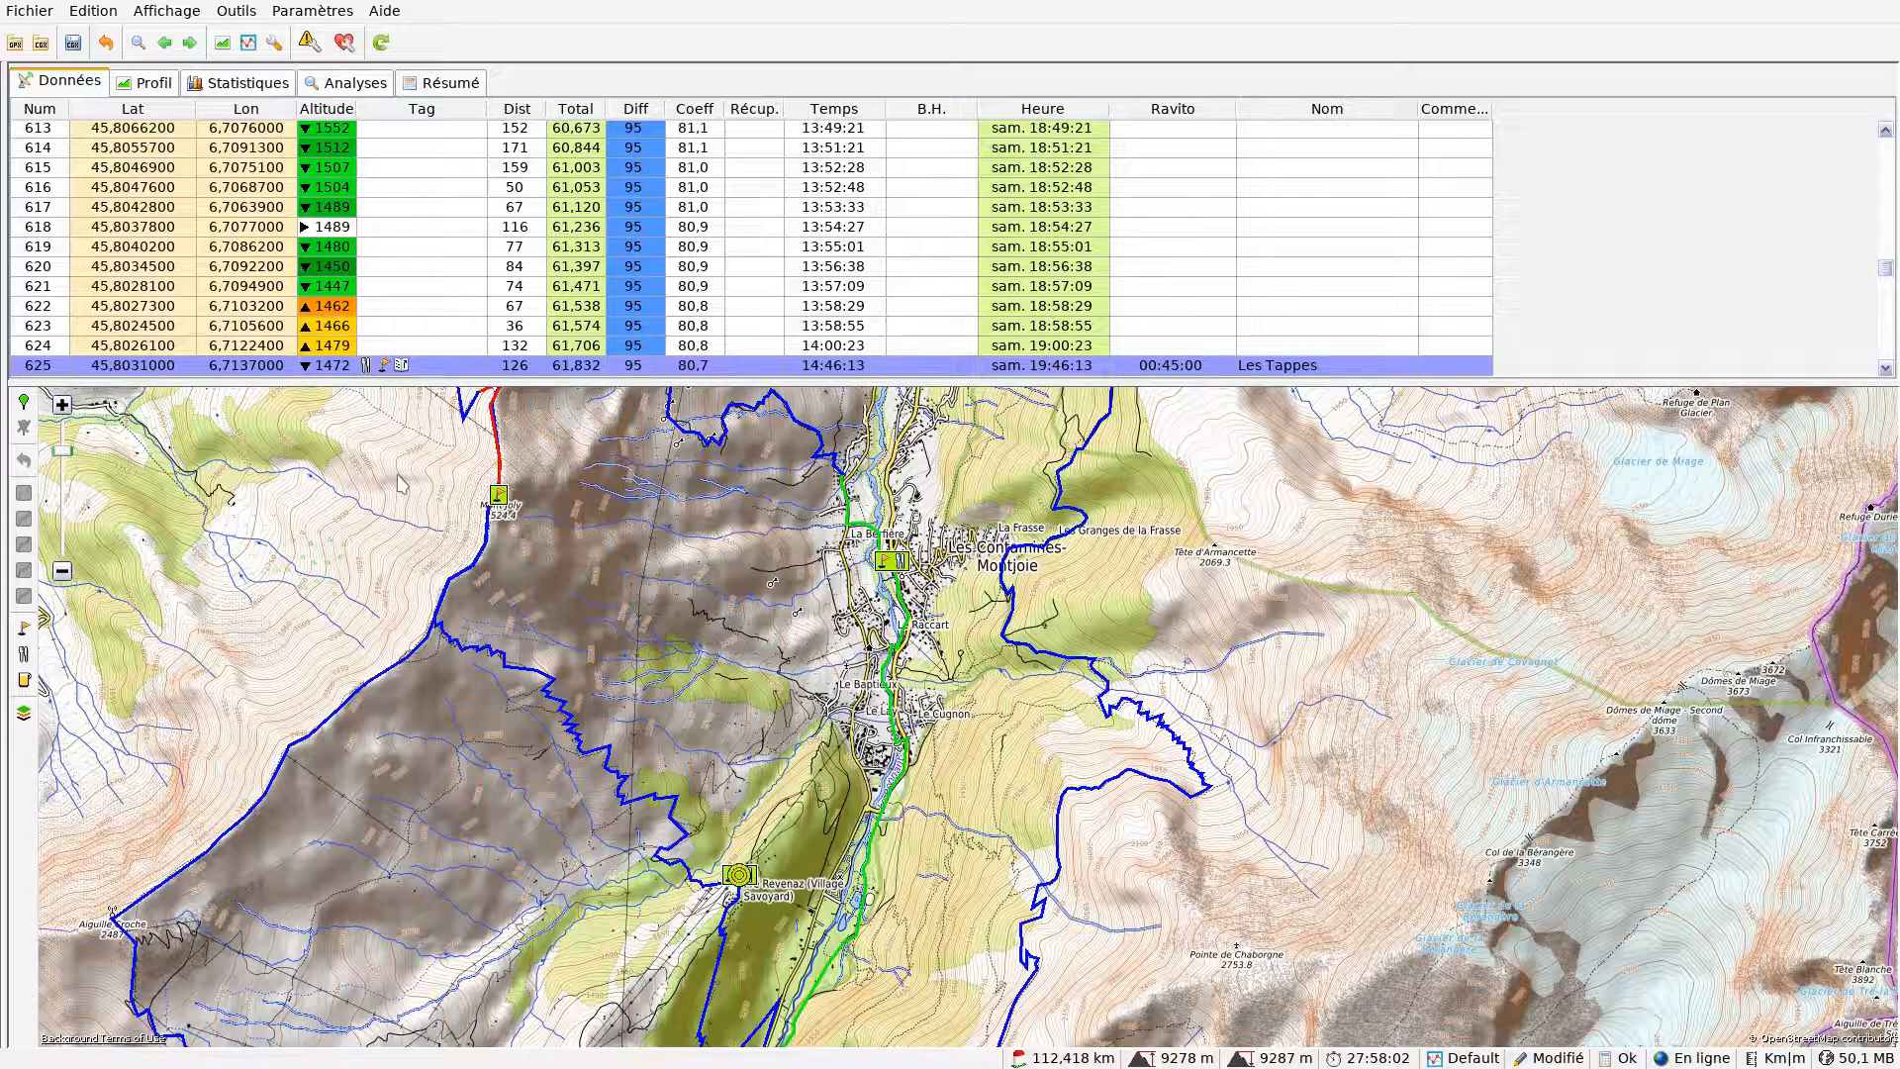
- Review the course parameters for name, start date and time, altitude effect and night effect without changing them
{"action": "left_click", "coordinate": [315, 11]}
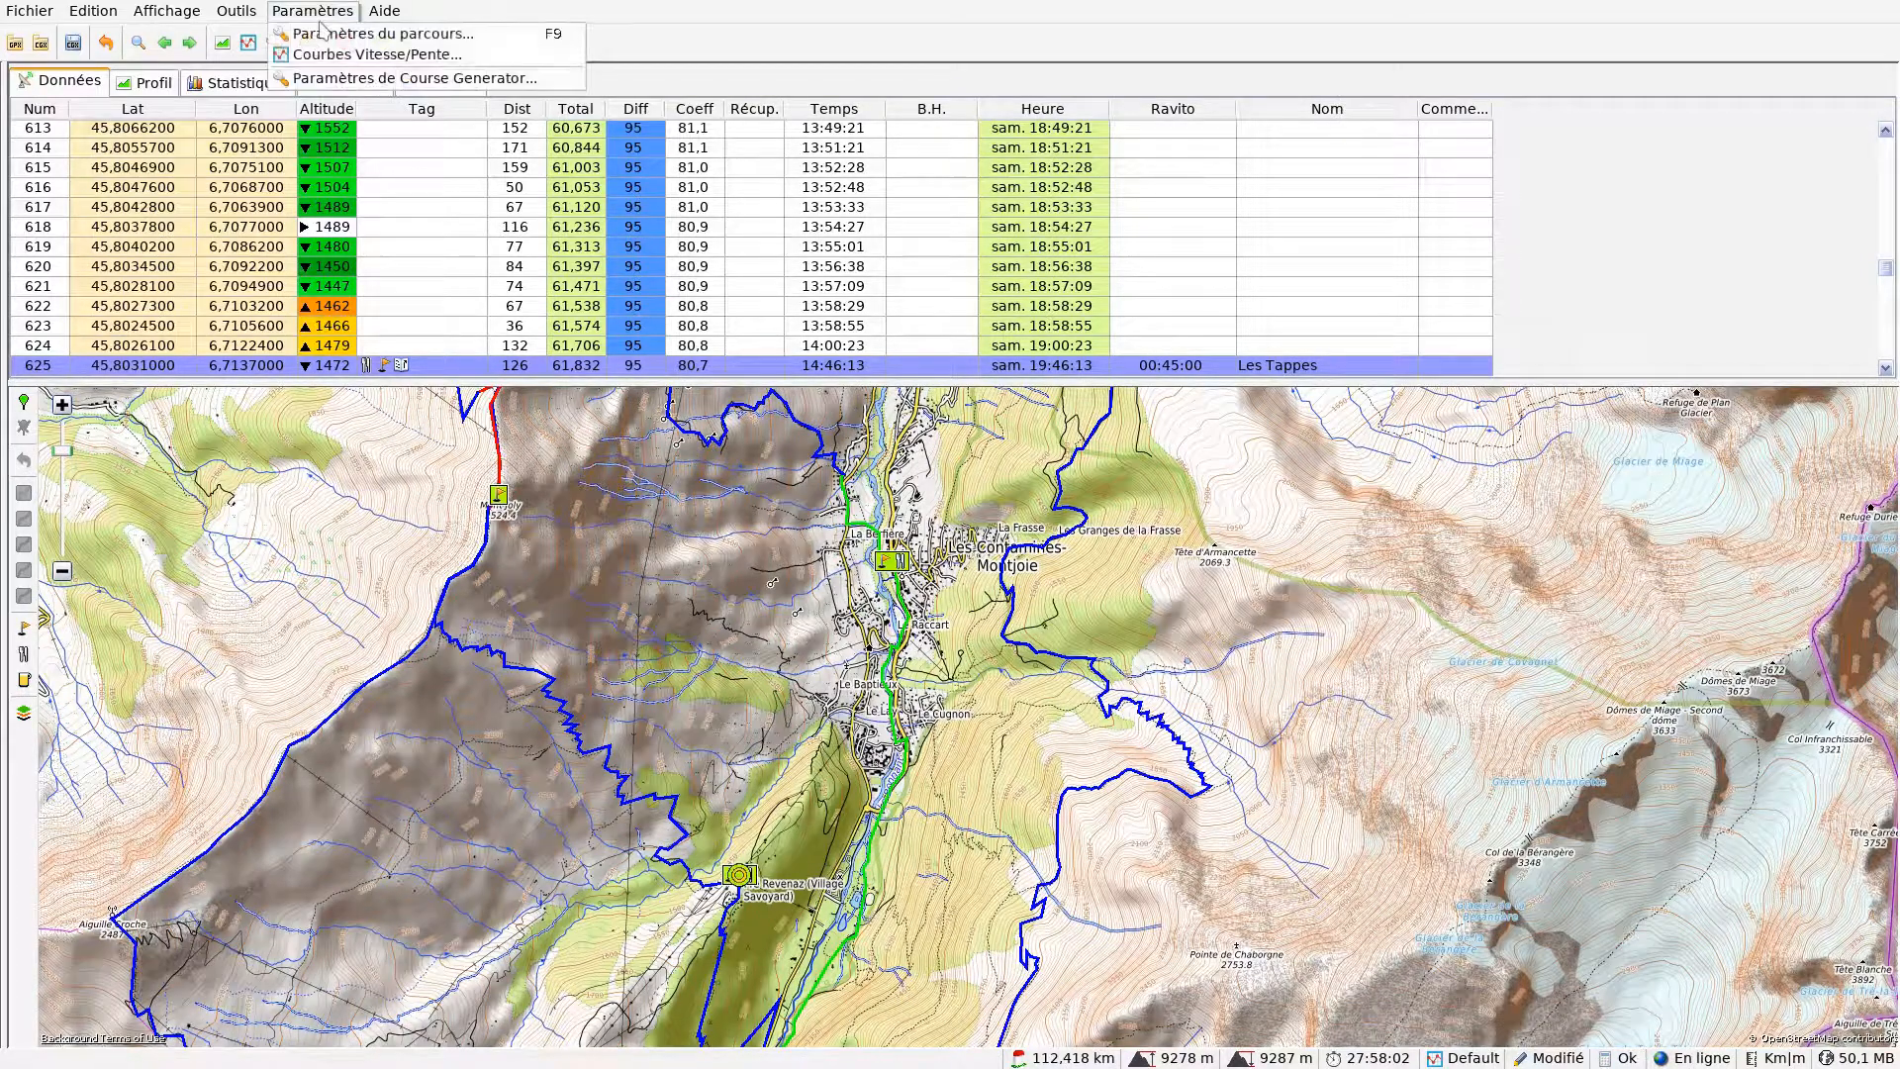
{"action": "left_click", "coordinate": [343, 35]}
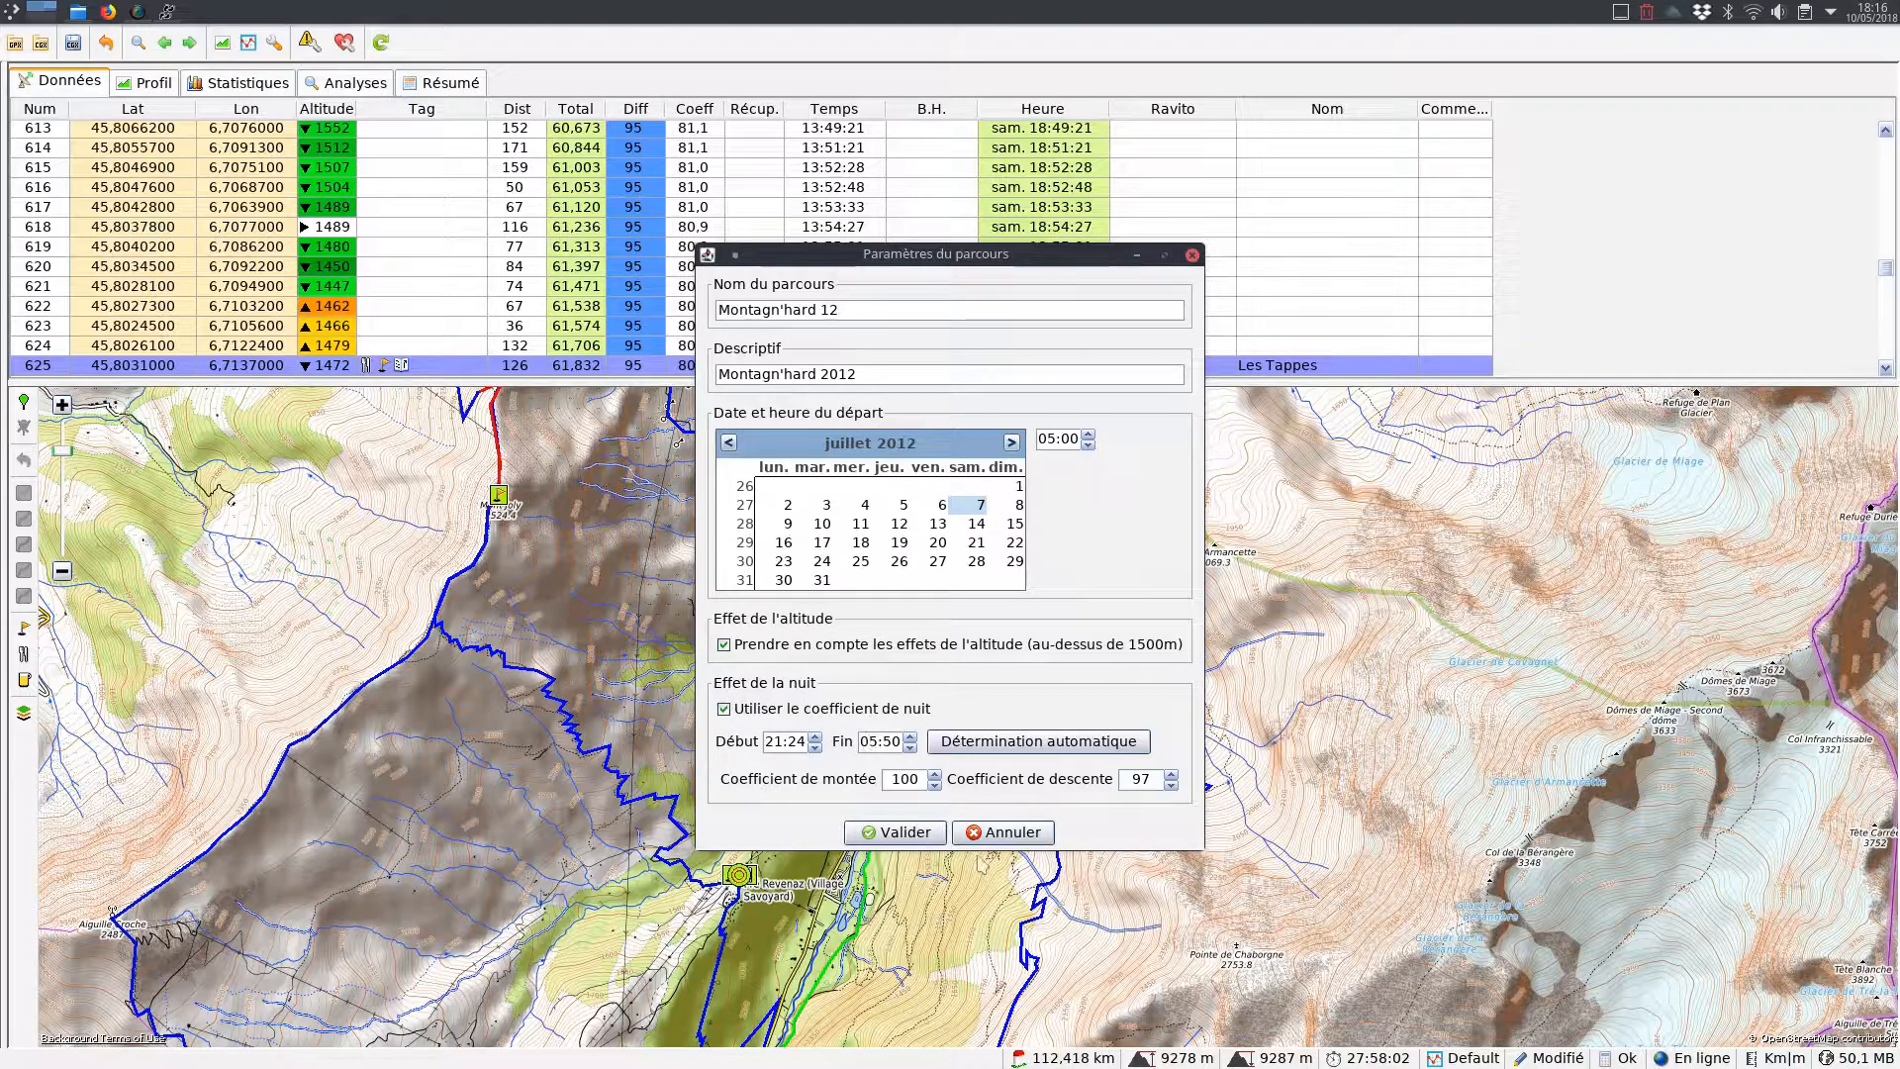
{"action": "left_click", "coordinate": [990, 837]}
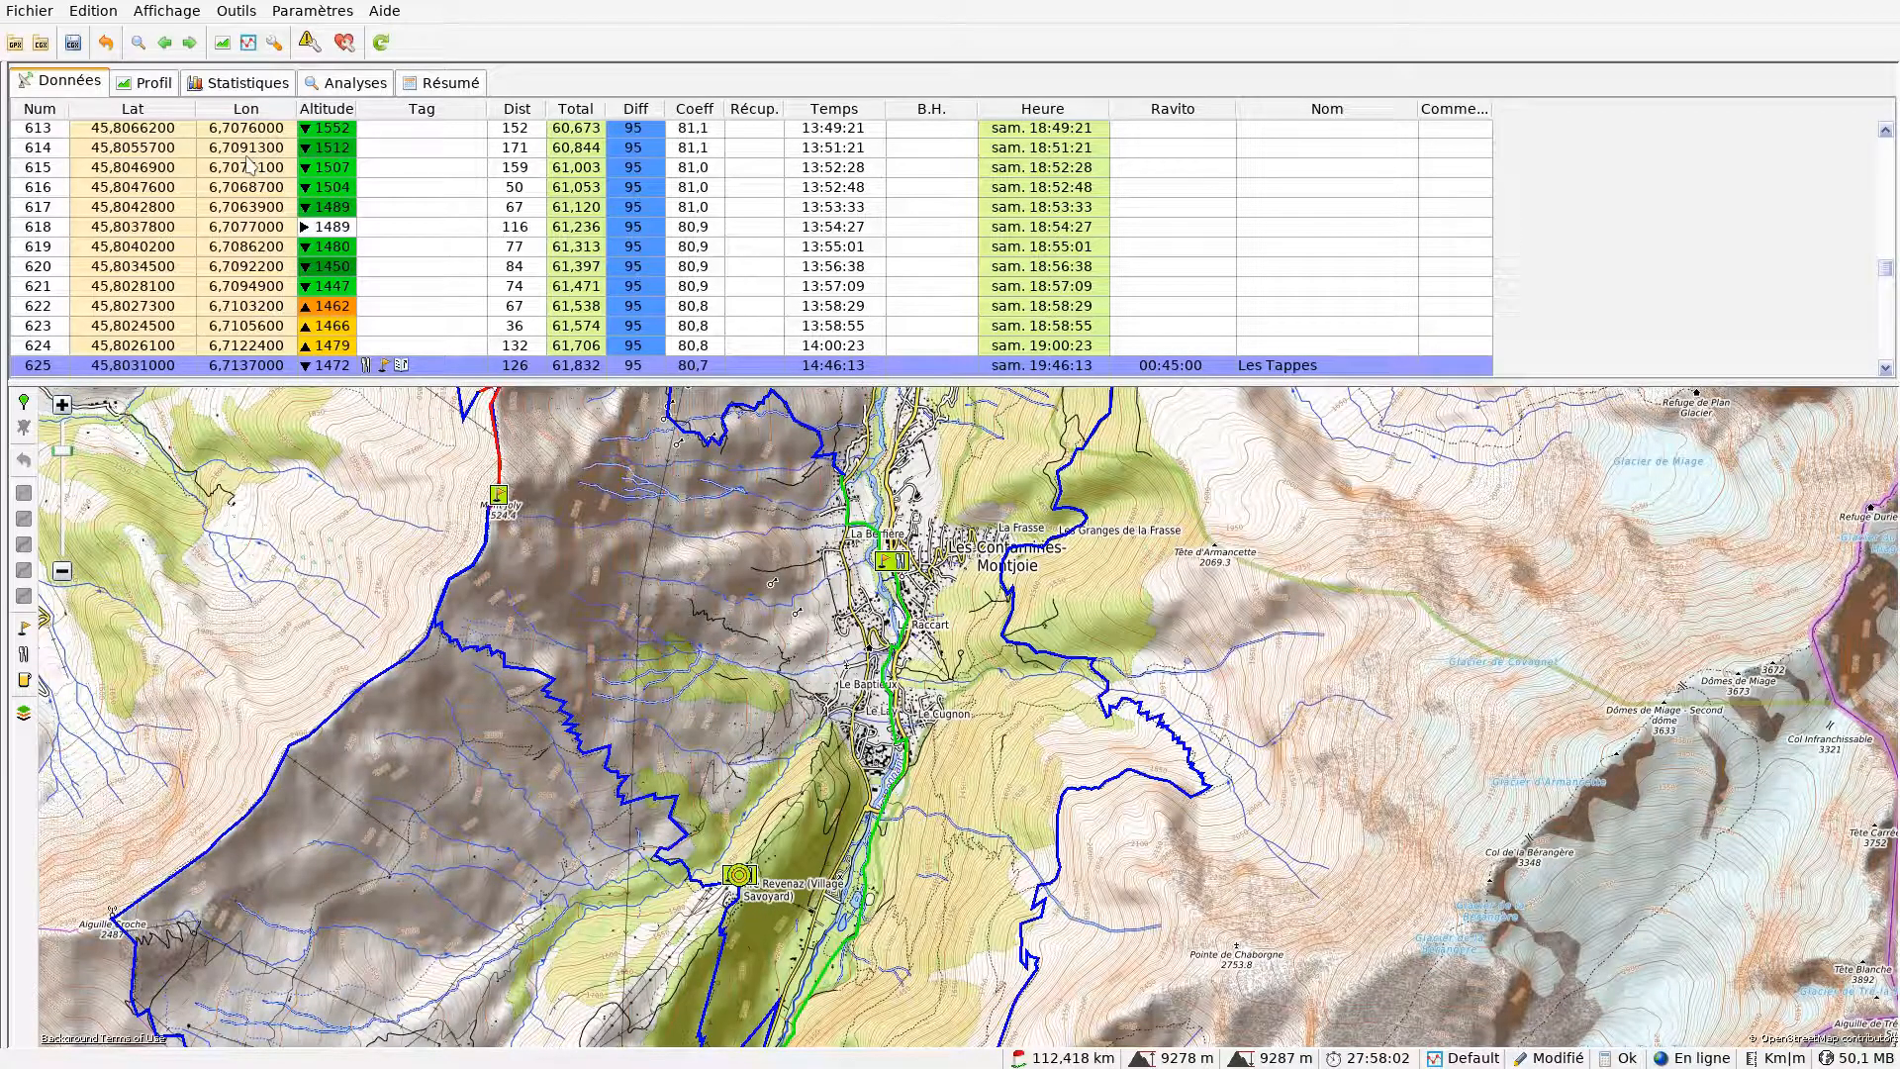
- Select Run_10km_h as the course's speed/slope curve
{"action": "left_click", "coordinate": [248, 45]}
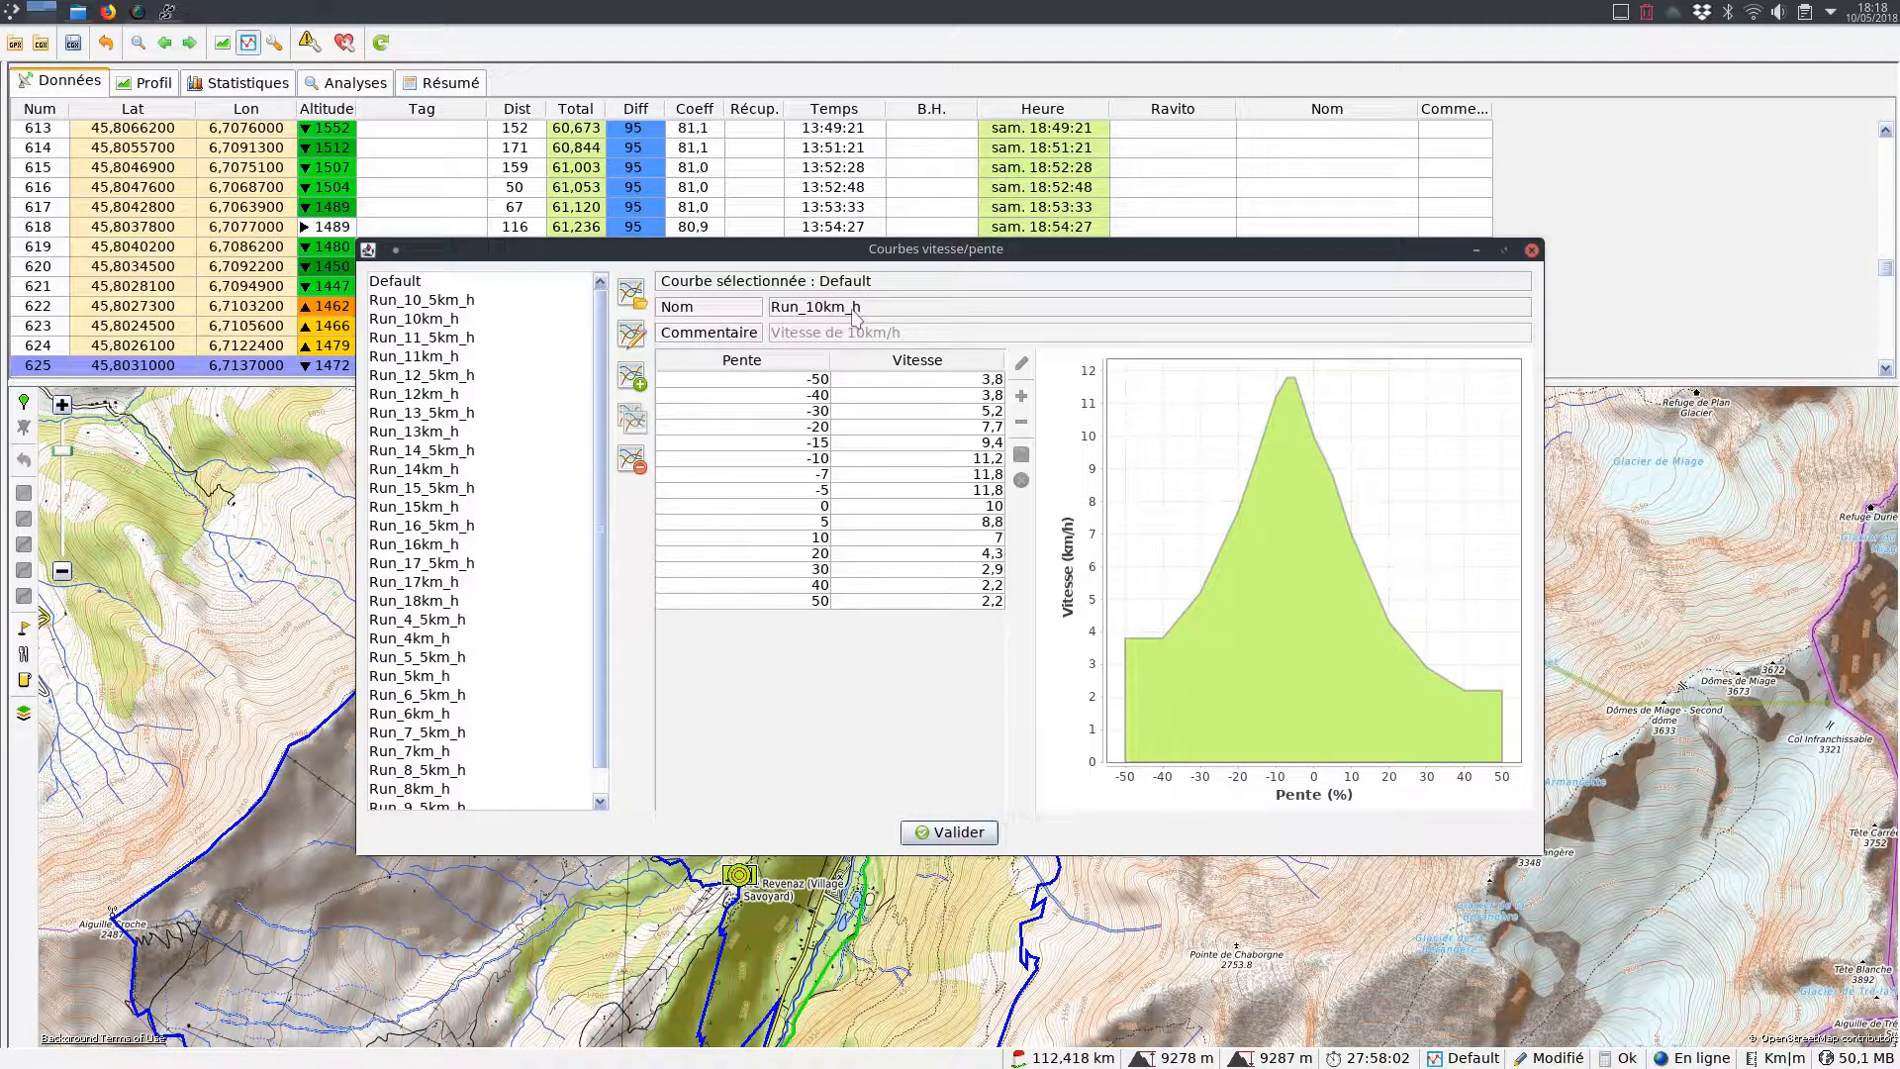
{"action": "left_click", "coordinate": [420, 322]}
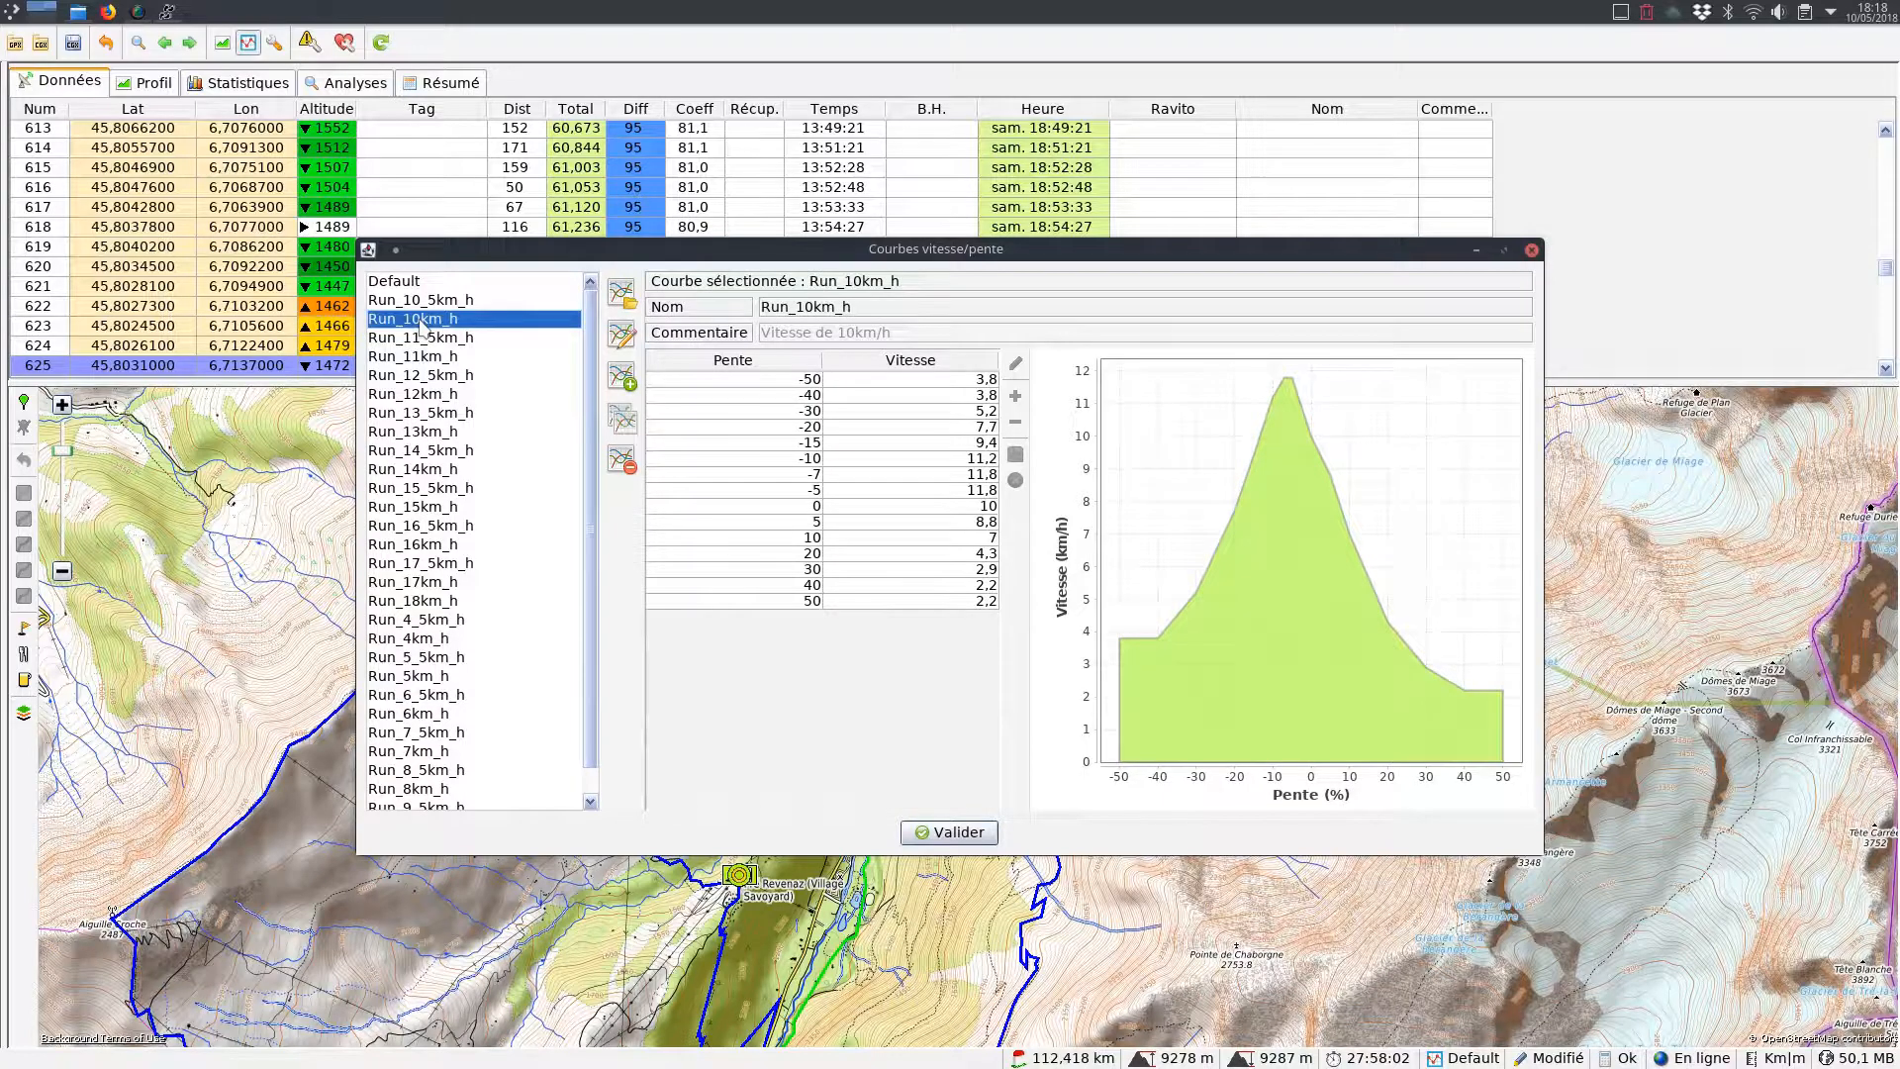
{"action": "left_click", "coordinate": [958, 832]}
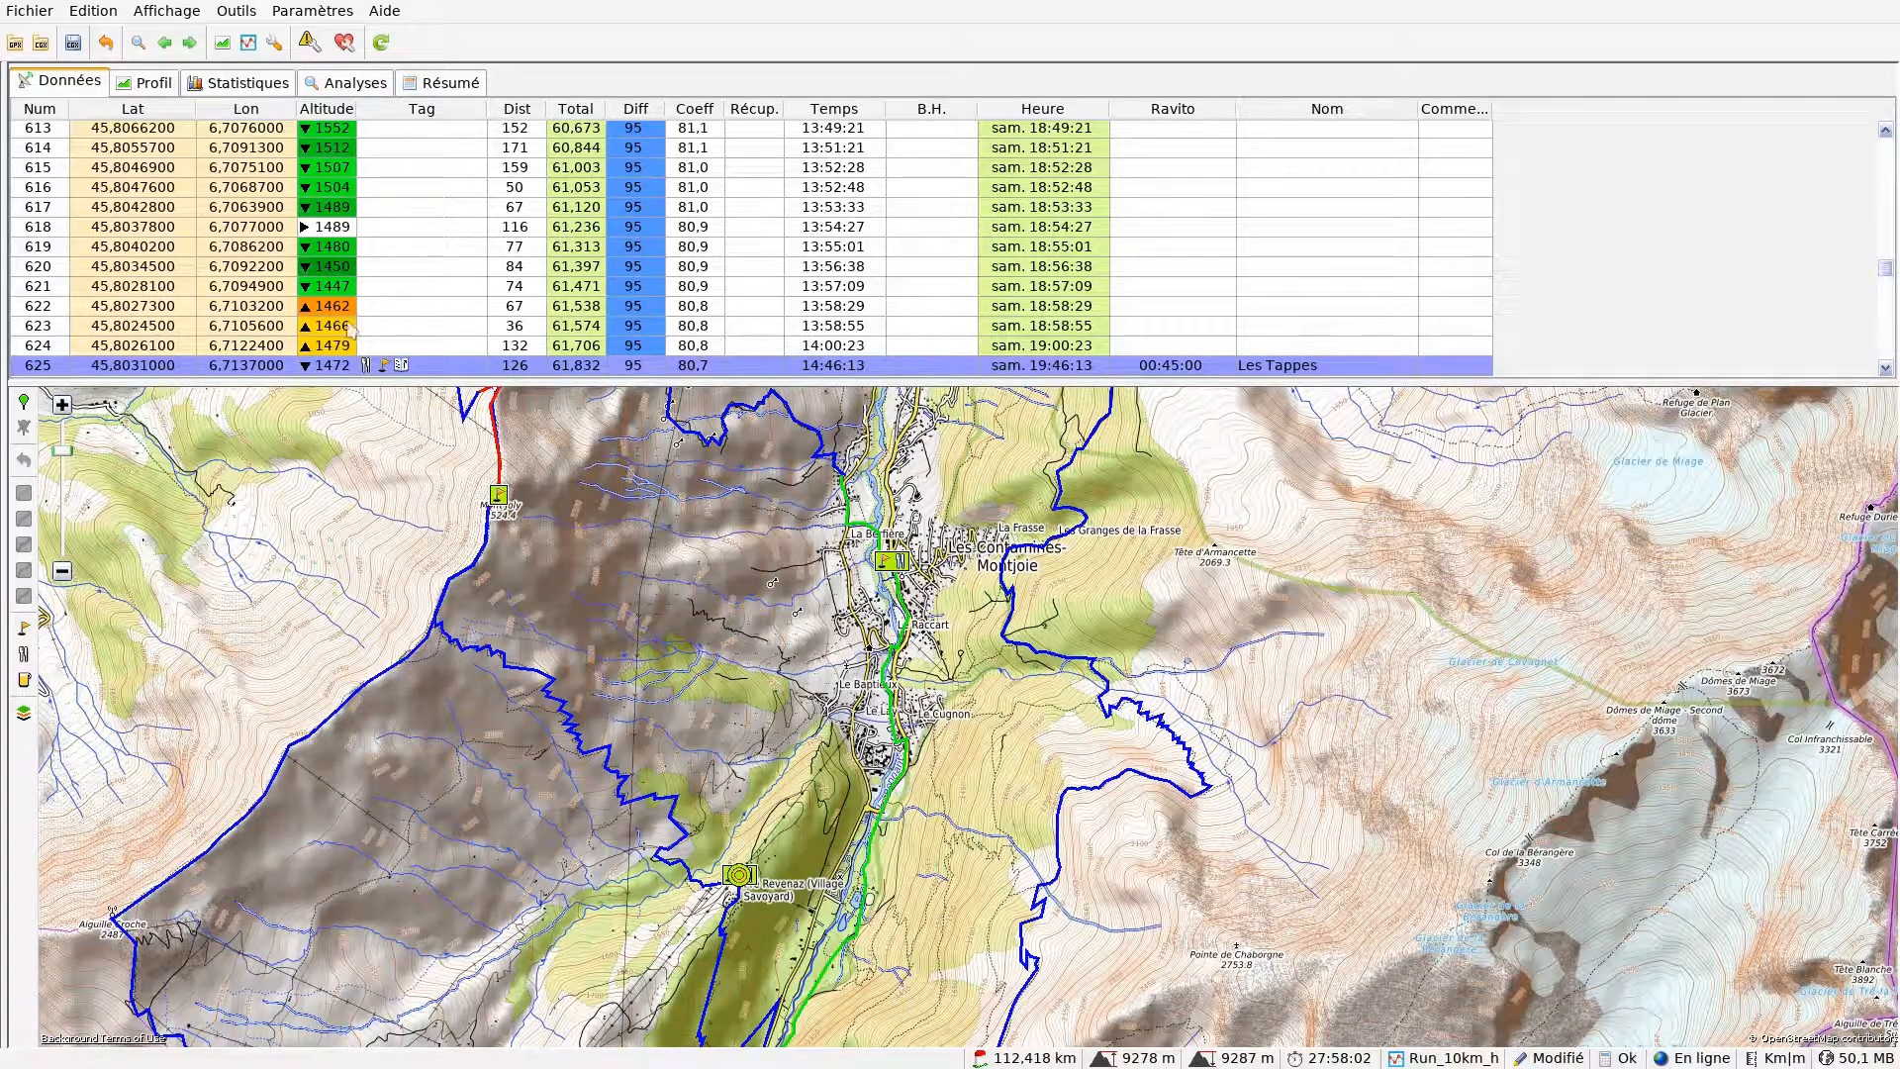
- Examine the position settings of Les Tappes and the options for filling in the difficulty column, leaving both unchanged
{"action": "double_click", "coordinate": [424, 369]}
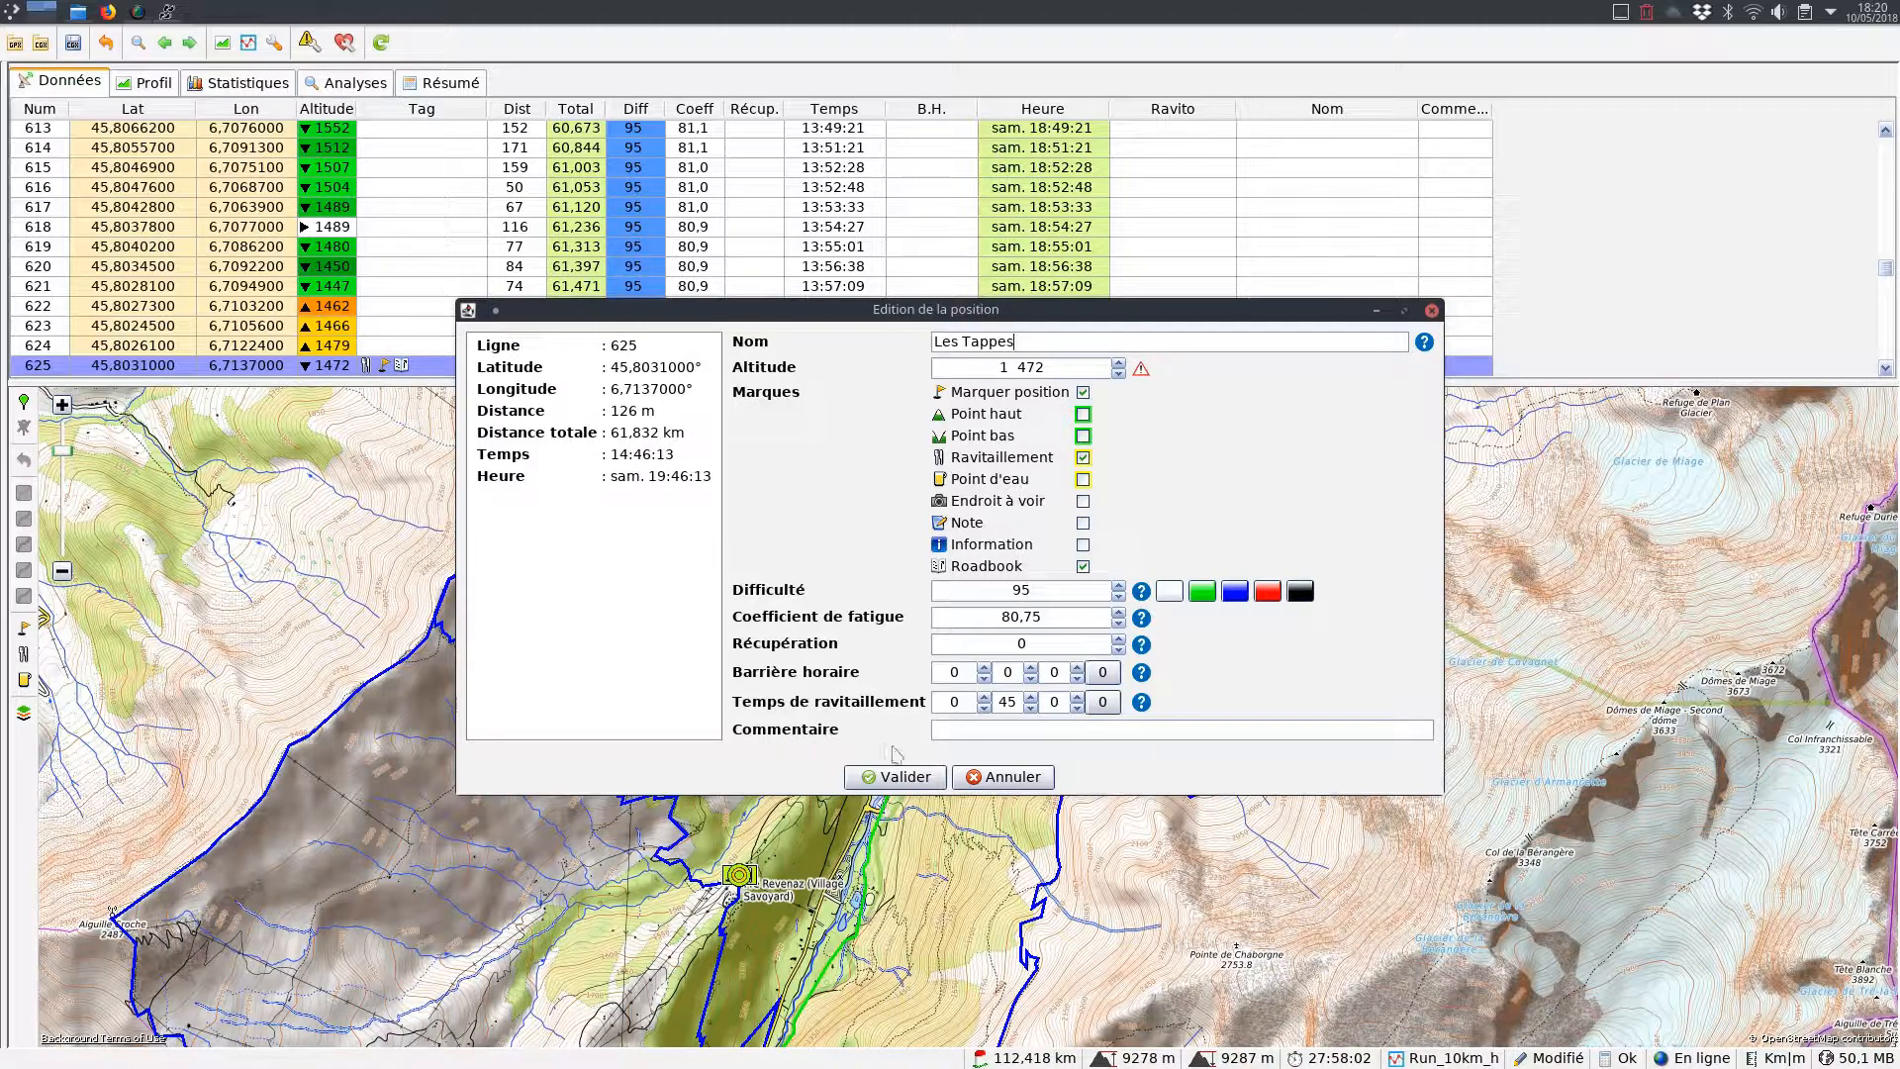
{"action": "left_click", "coordinate": [976, 778]}
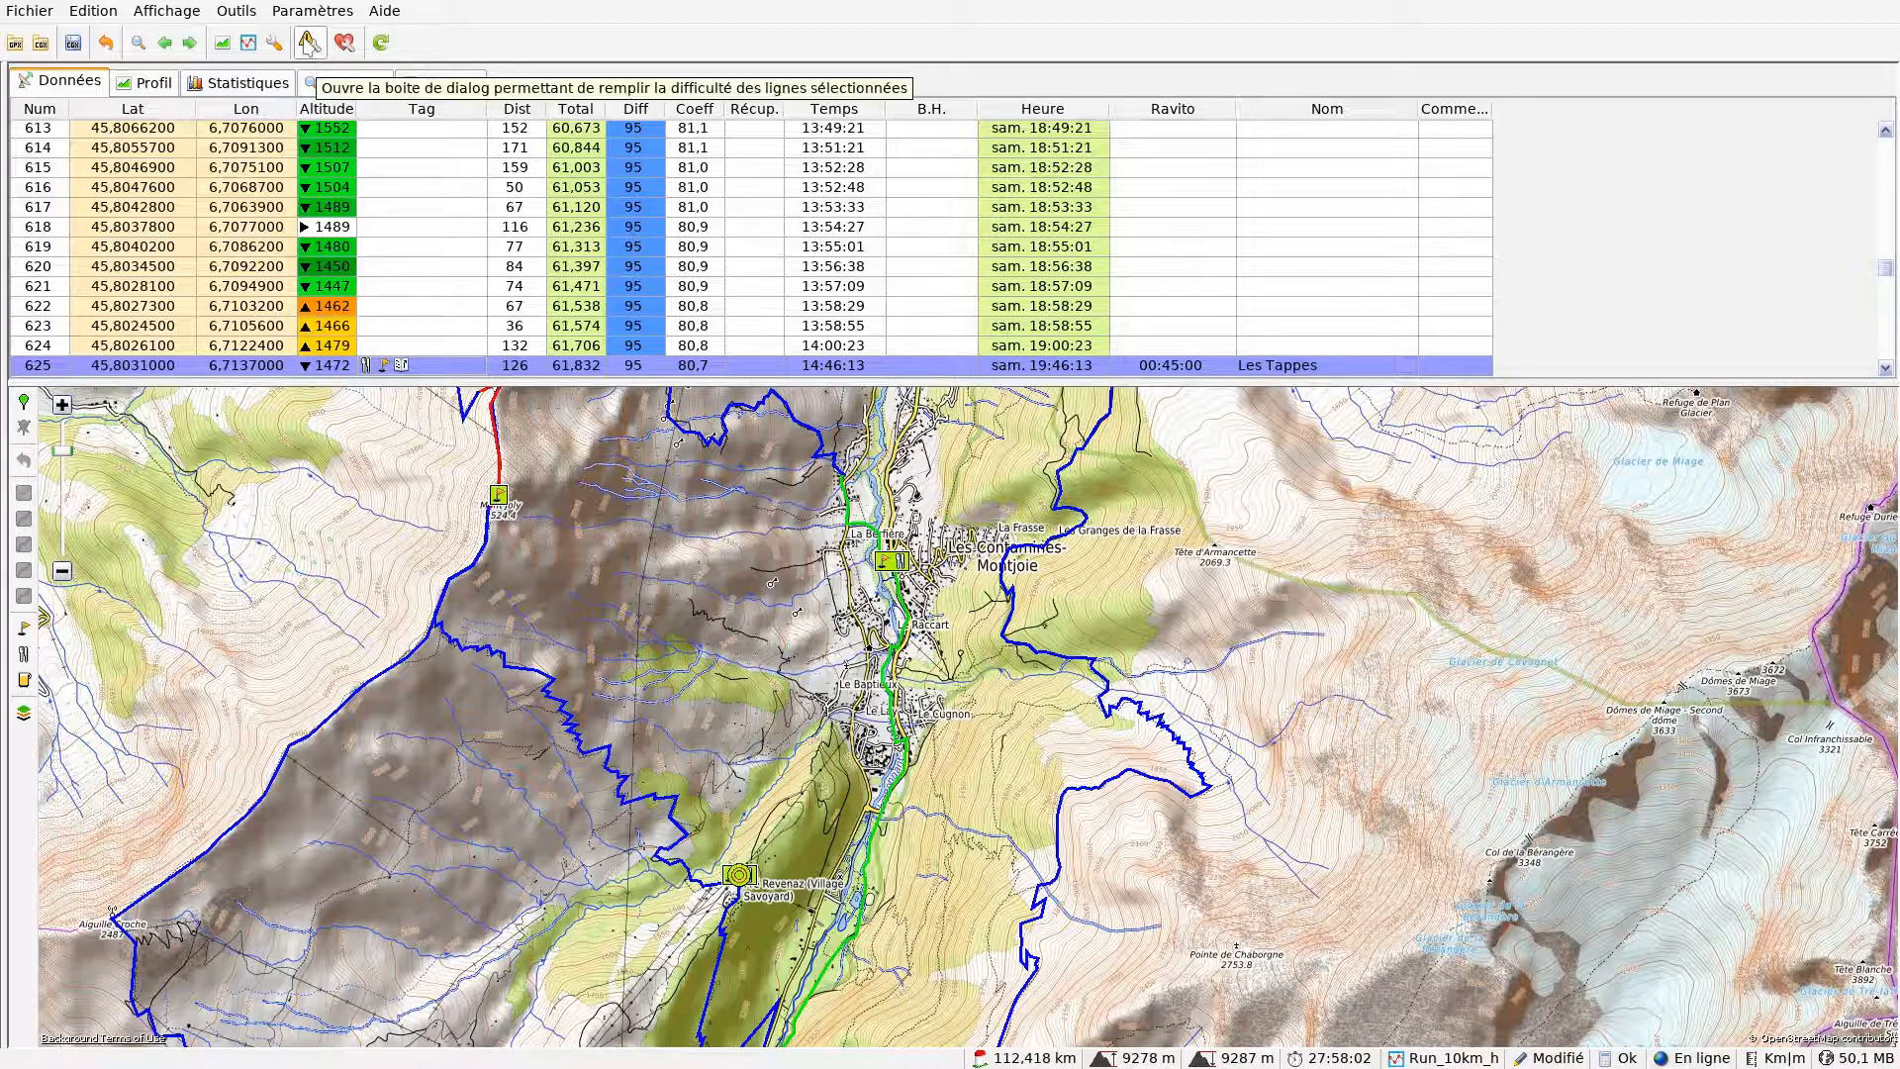
{"action": "left_click", "coordinate": [309, 41]}
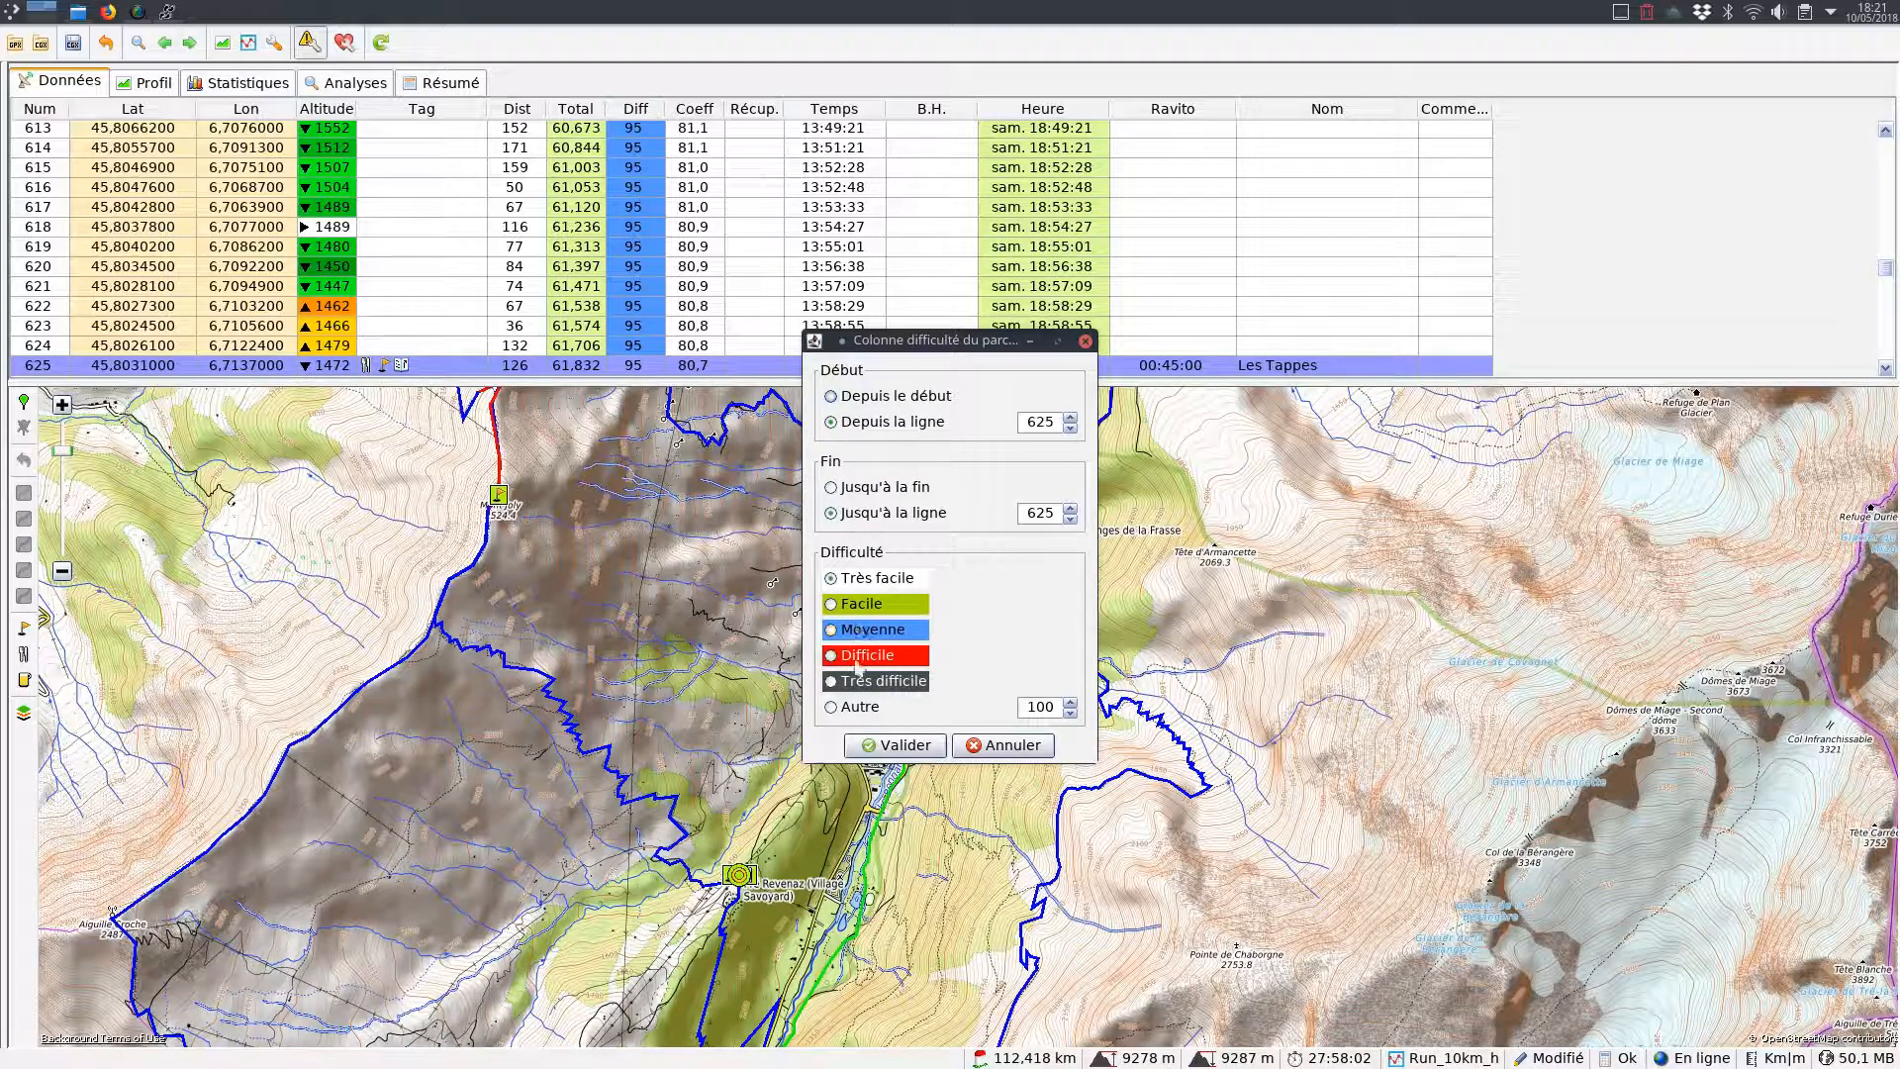
{"action": "left_click", "coordinate": [995, 747]}
- Apply a fatigue coefficient from 100 at the course start to 67.681 at line 625, calculated from a 30-hour estimated time
{"action": "left_click", "coordinate": [343, 42]}
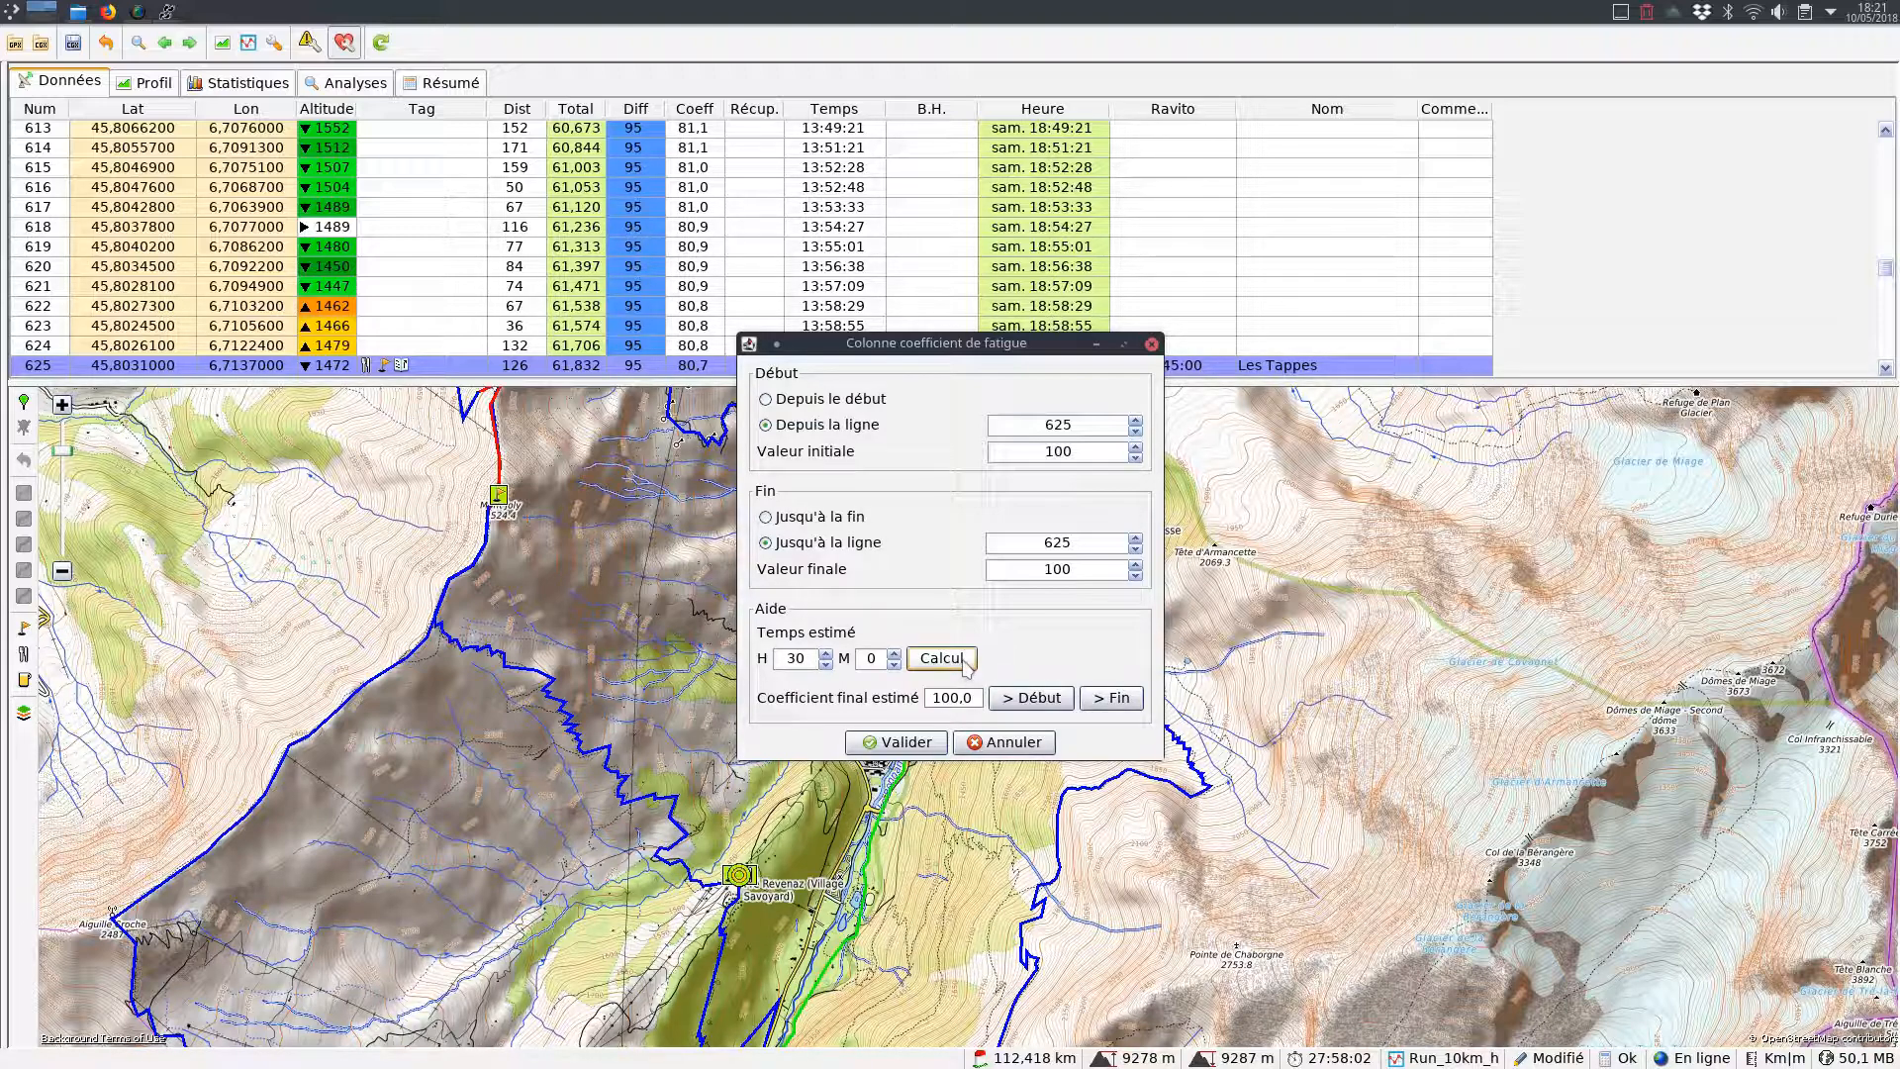
{"action": "left_click", "coordinate": [948, 662]}
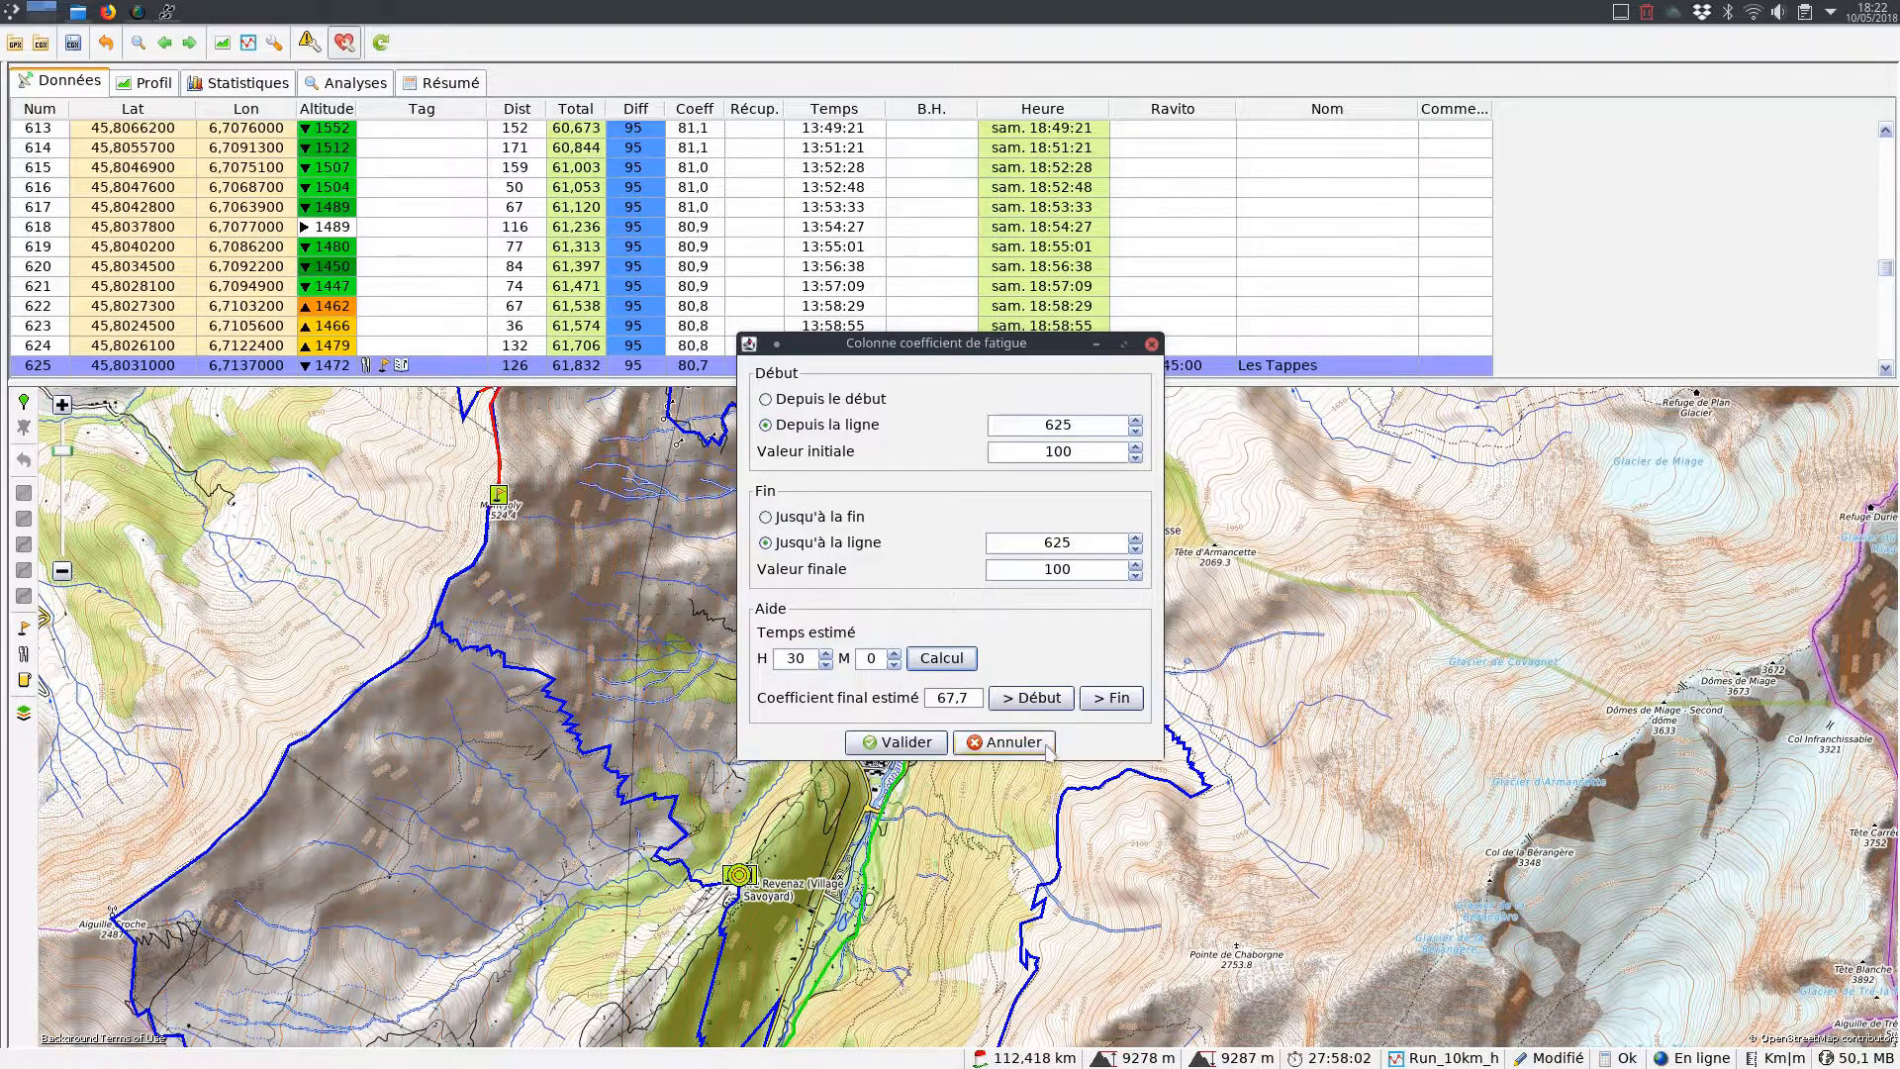
{"action": "left_click", "coordinate": [1126, 701]}
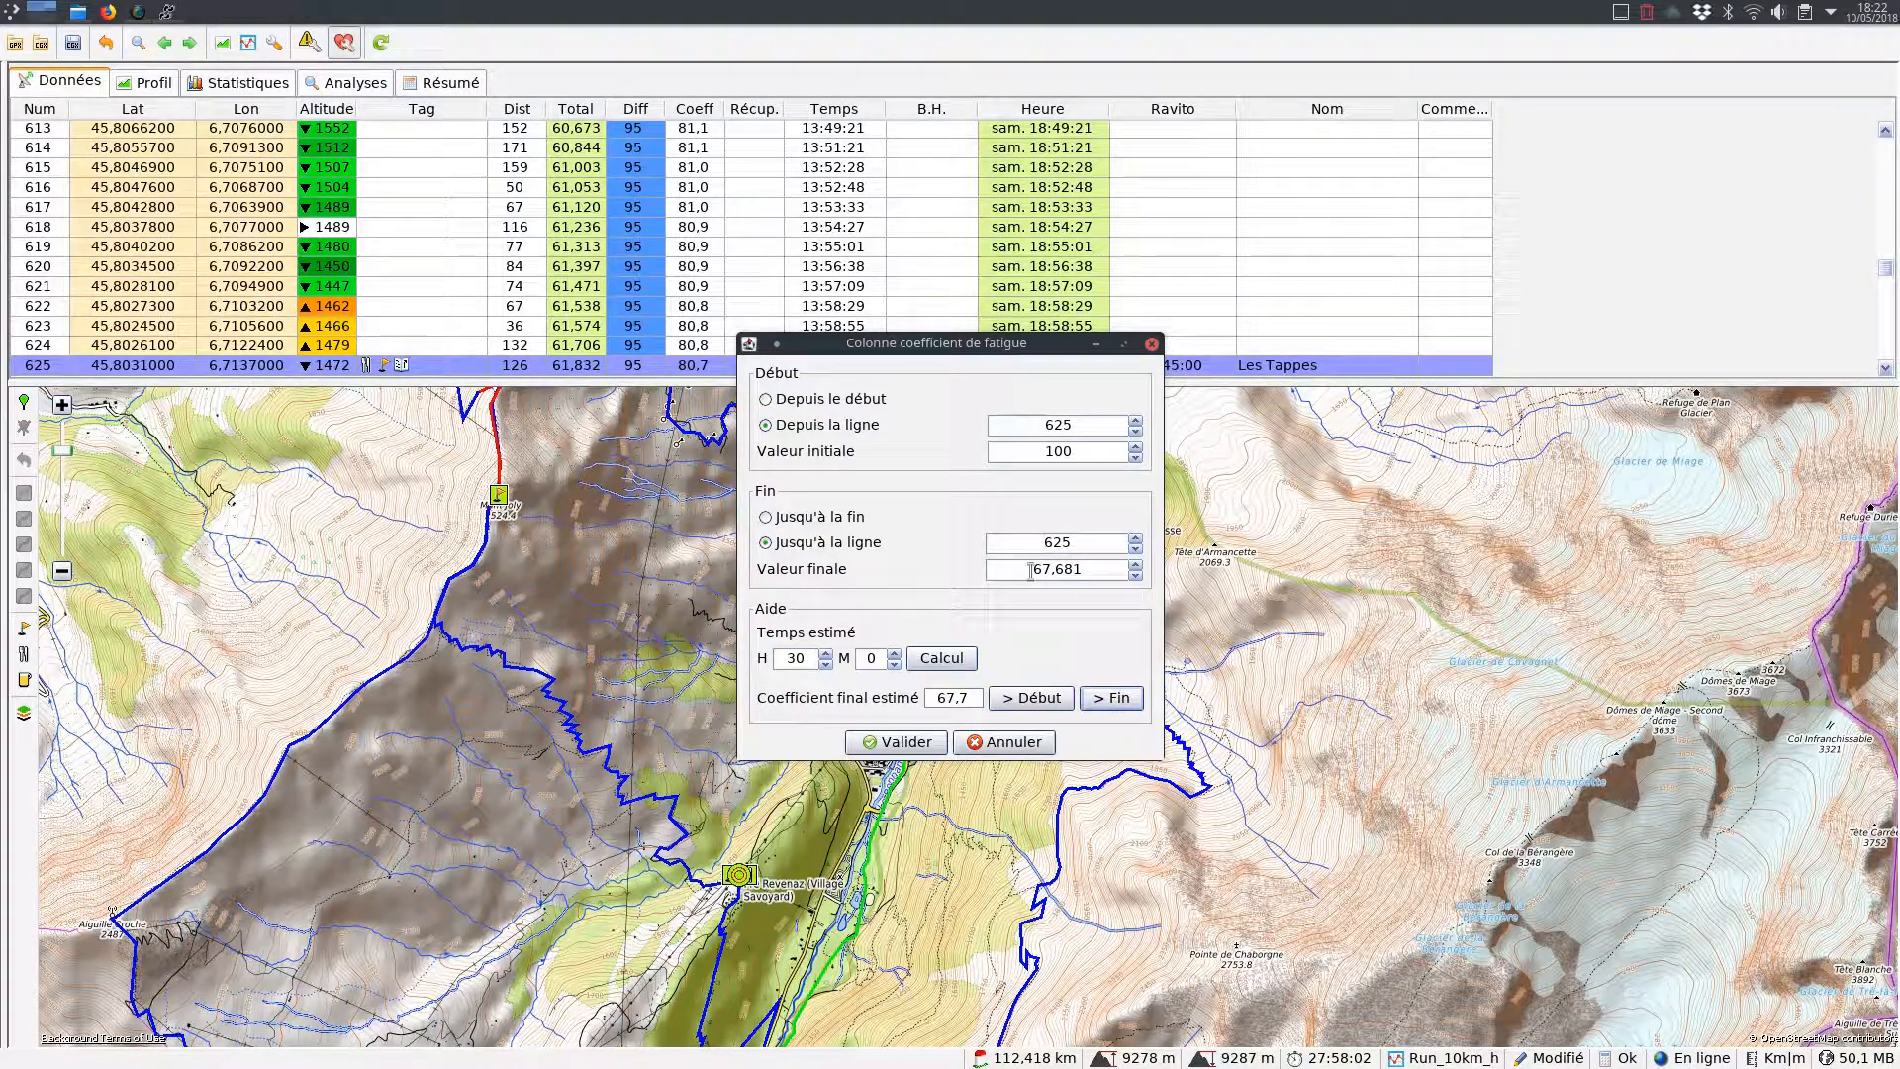
{"action": "left_click", "coordinate": [780, 400]}
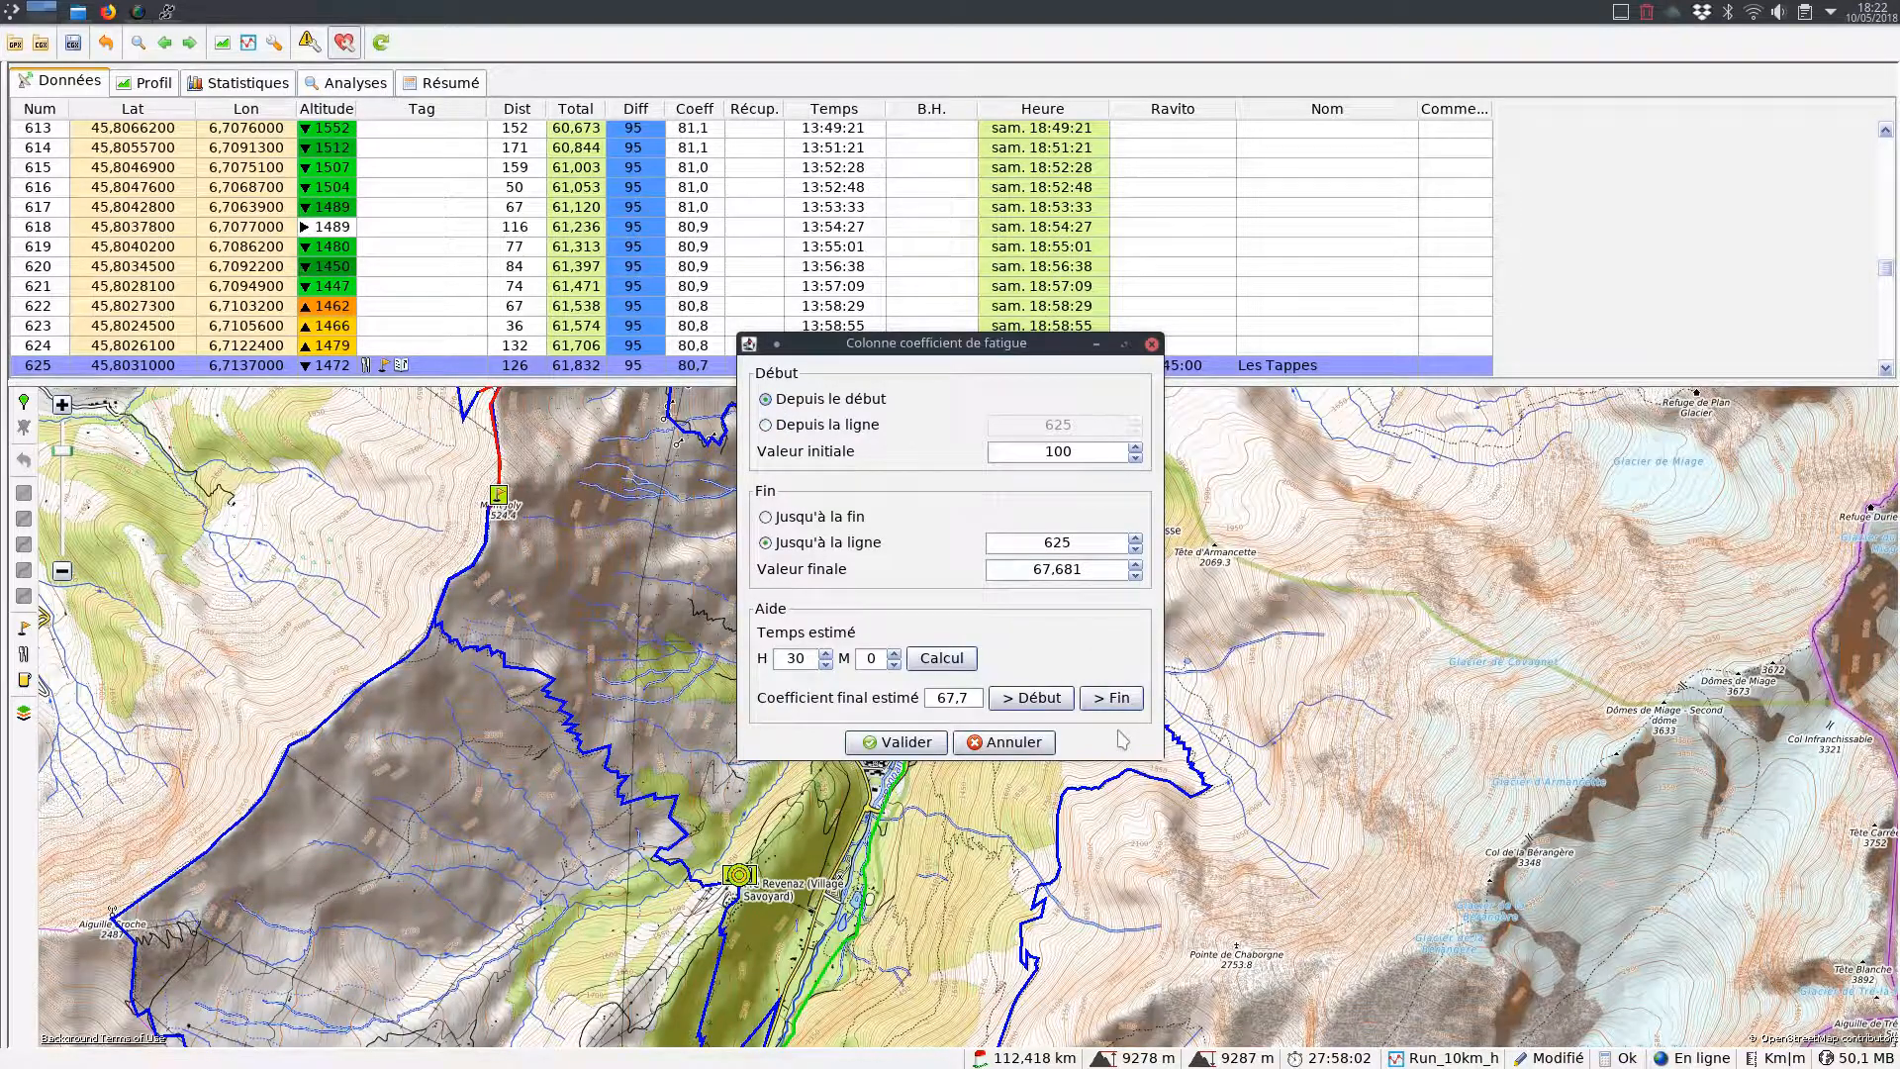
{"action": "left_click", "coordinate": [920, 744]}
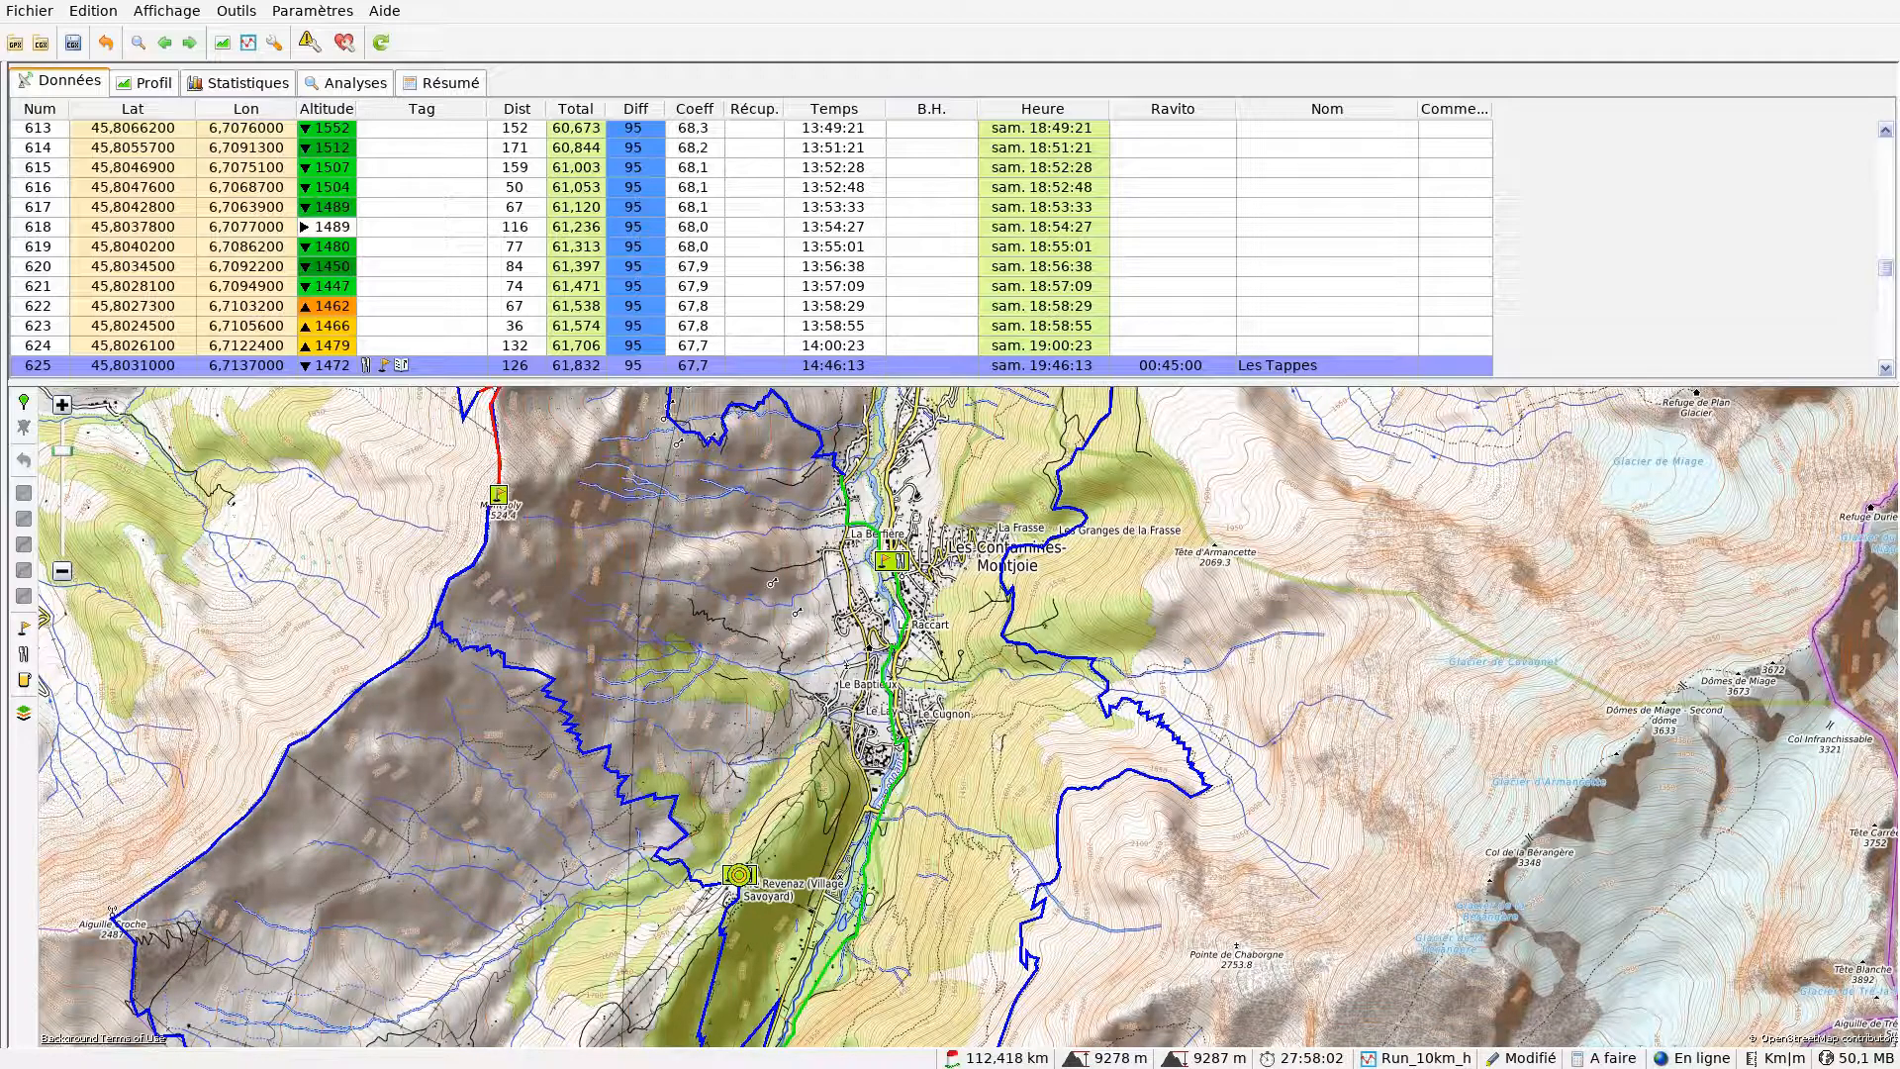
- Examine the course track on the map, including its colored difficulty sections and marked points
{"action": "left_click_drag", "start_coordinate": [995, 764], "coordinate": [952, 465]}
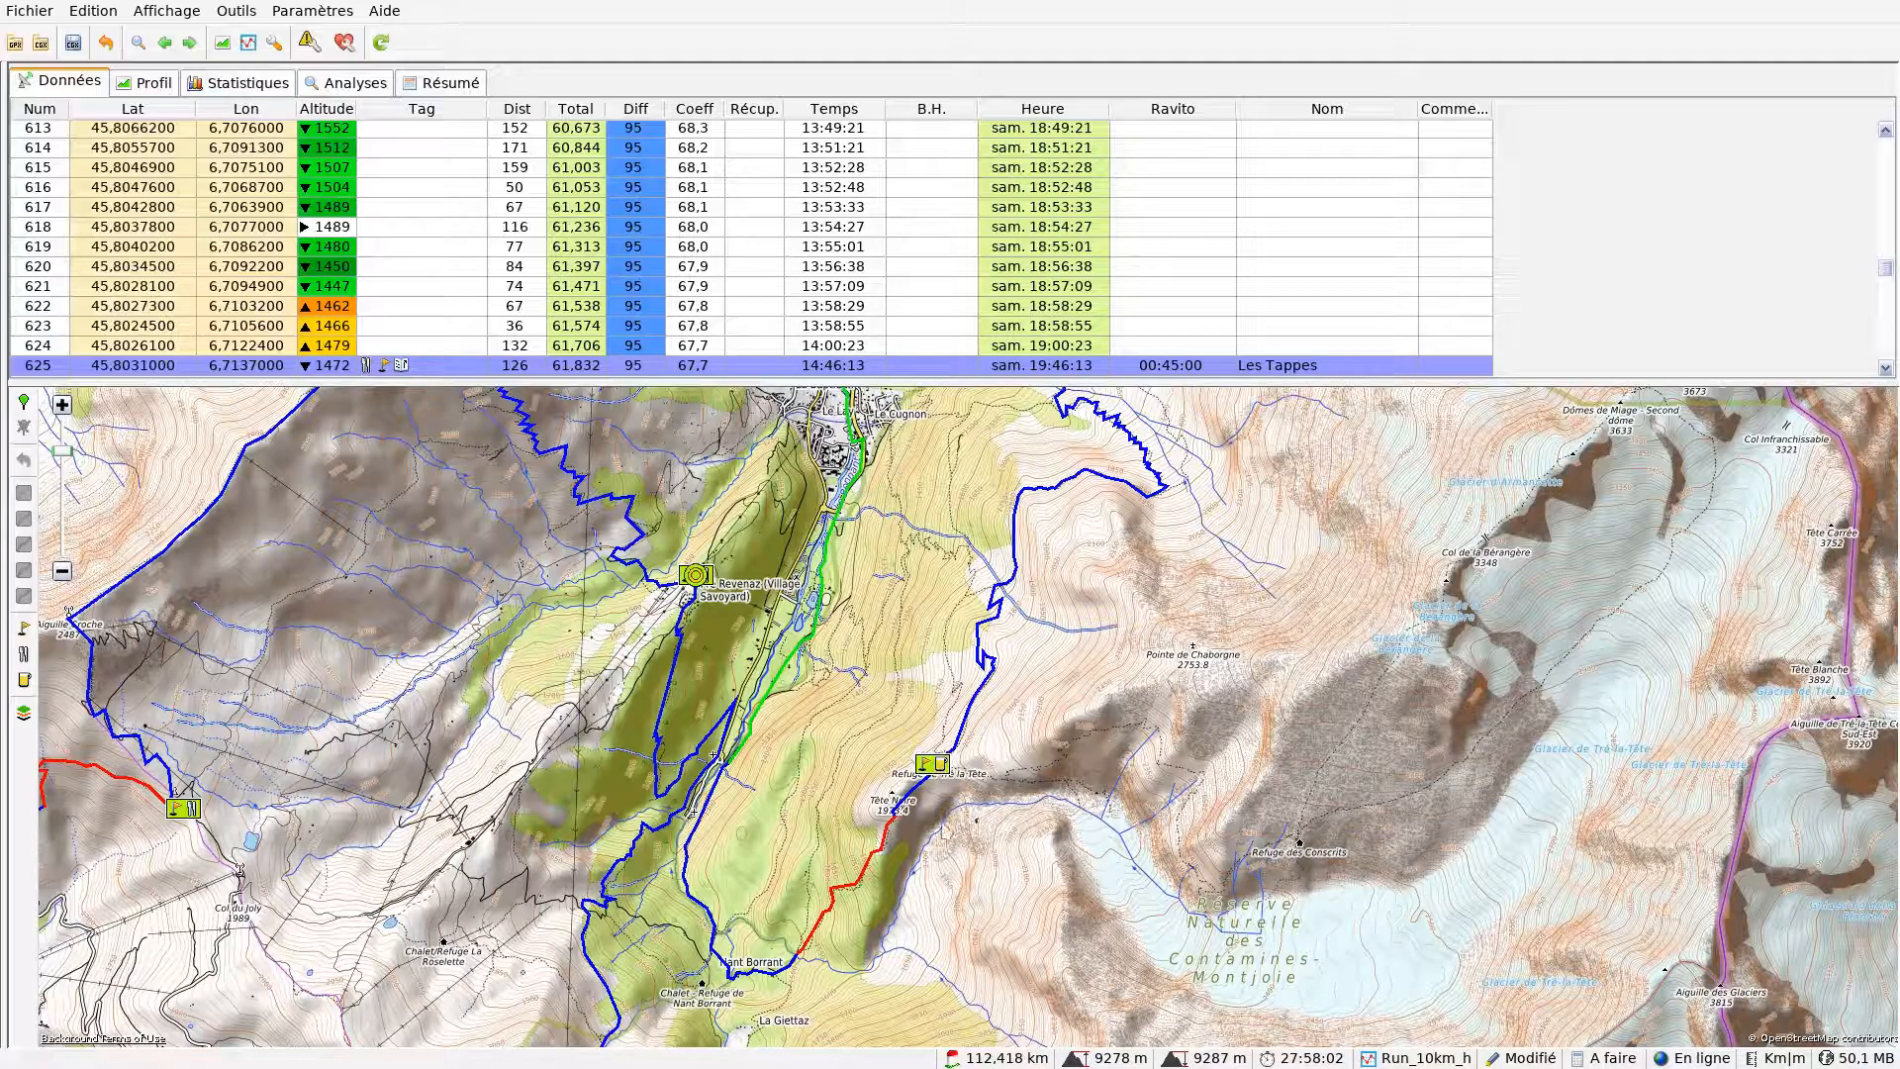
{"action": "left_click_drag", "start_coordinate": [942, 831], "coordinate": [1302, 576]}
{"action": "mouse_move", "coordinate": [741, 925]}
{"action": "left_mouse_down"}
{"action": "mouse_move", "coordinate": [1134, 672]}
{"action": "mouse_move", "coordinate": [1468, 562]}
{"action": "left_mouse_up"}
{"action": "mouse_move", "coordinate": [679, 540]}
{"action": "left_mouse_down"}
{"action": "mouse_move", "coordinate": [760, 1001]}
{"action": "mouse_move", "coordinate": [746, 1017]}
{"action": "left_mouse_up"}
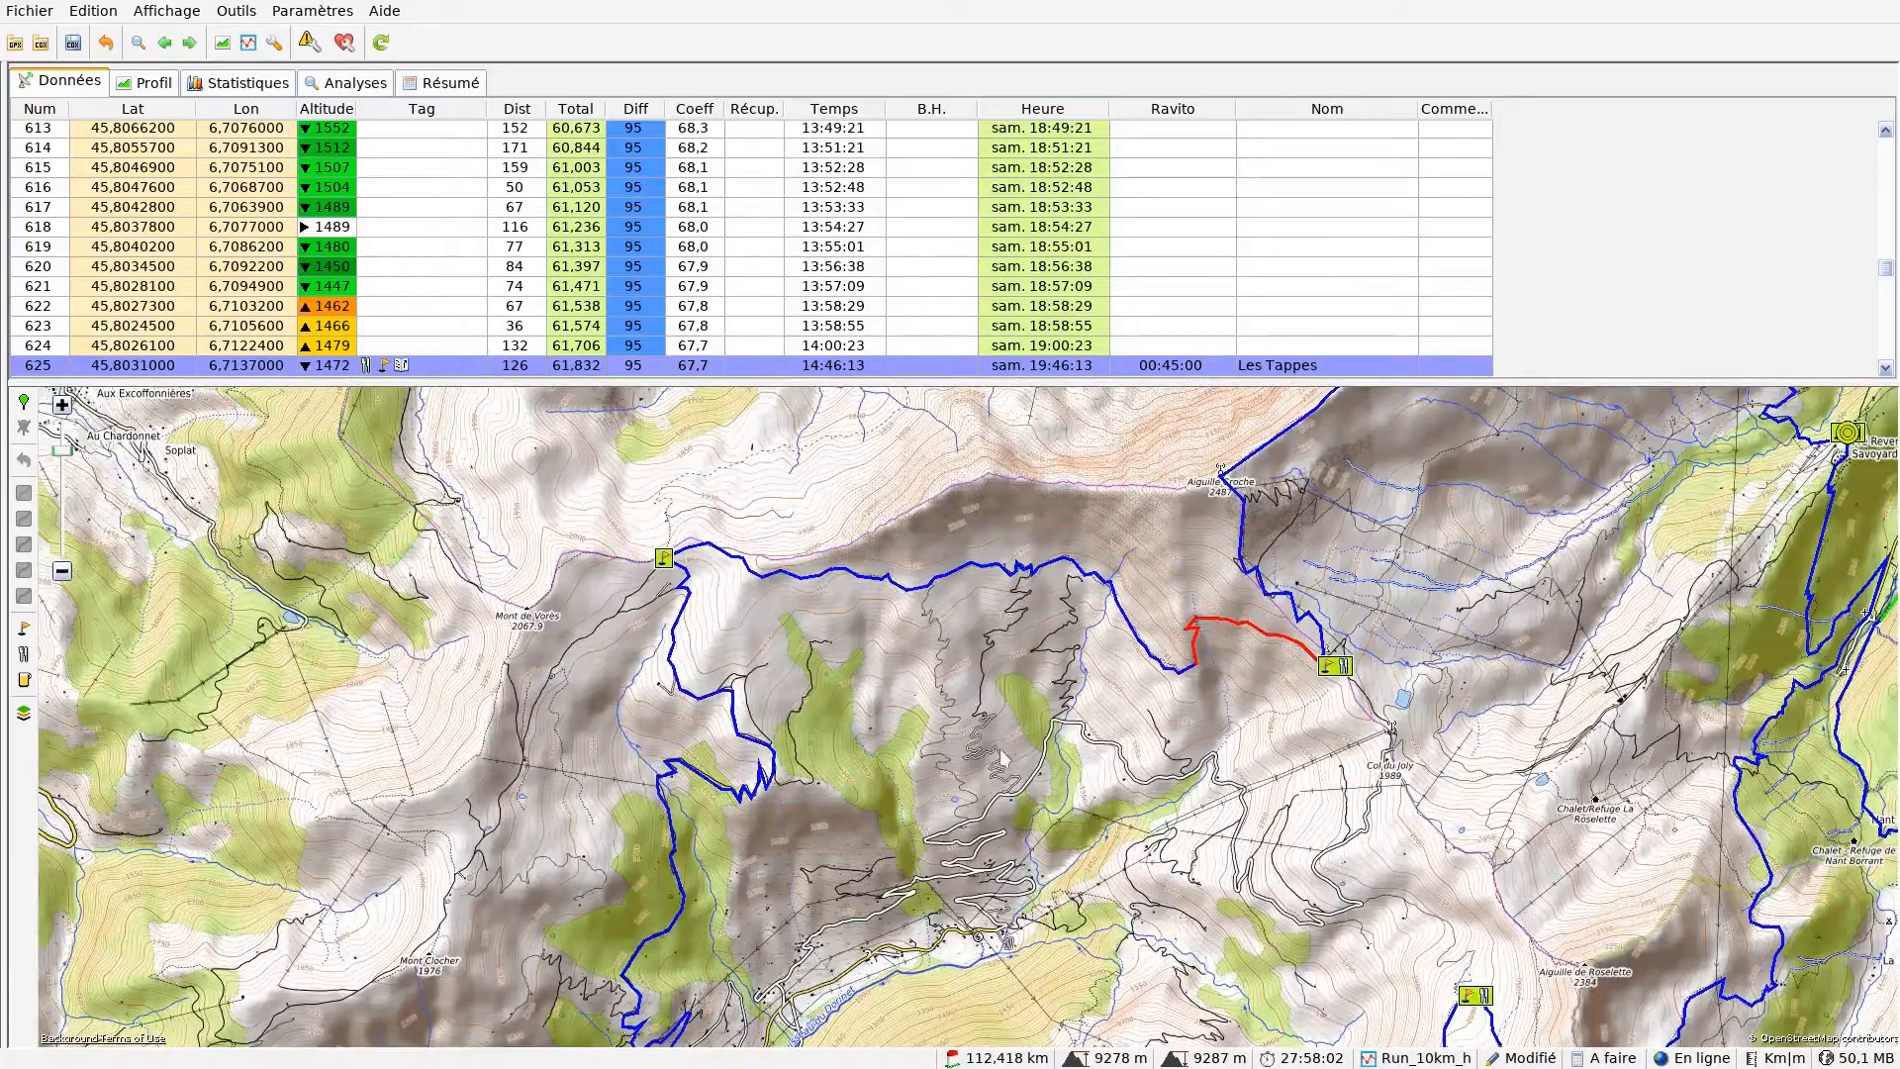
{"action": "left_click_drag", "start_coordinate": [1224, 667], "coordinate": [855, 738]}
{"action": "scroll", "coordinate": [946, 705], "scroll_direction": "up", "scroll_amount": 3}
{"action": "scroll", "coordinate": [946, 705], "scroll_direction": "down", "scroll_amount": 1}
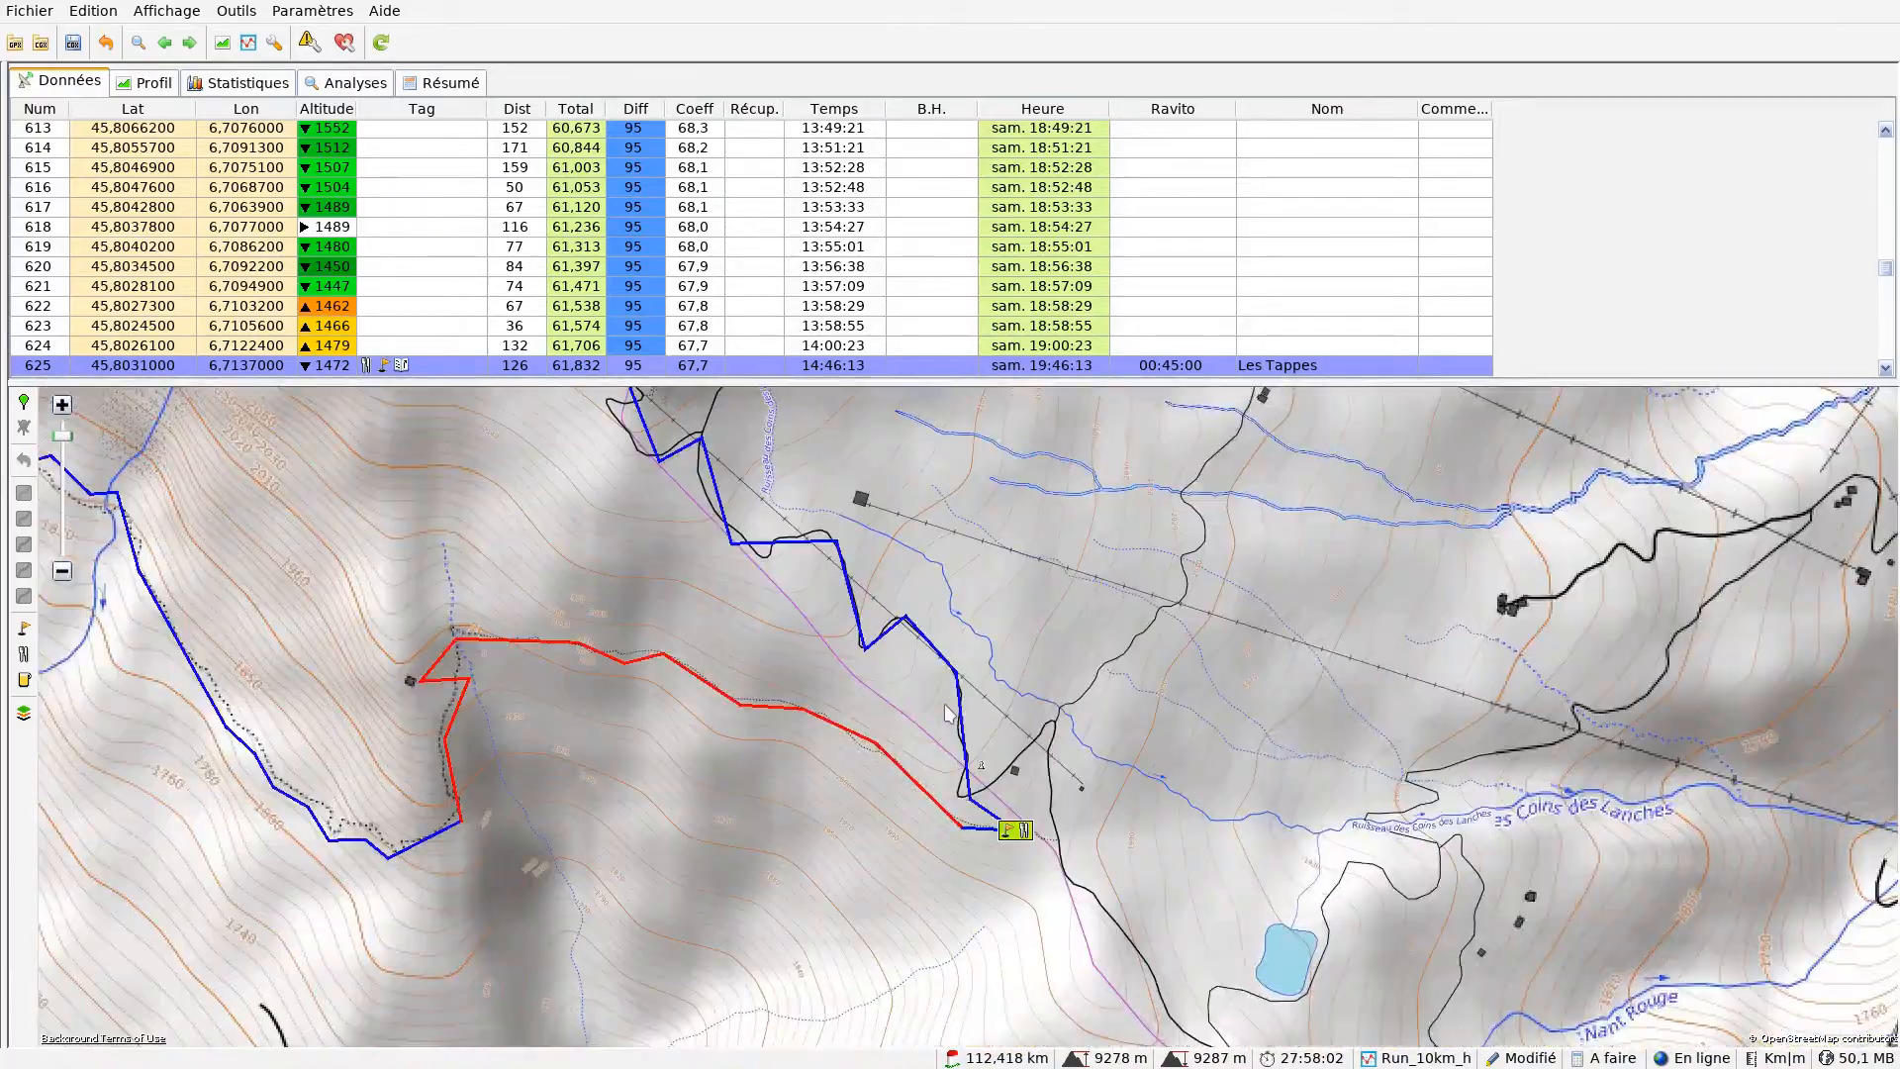
{"action": "left_click_drag", "start_coordinate": [1003, 605], "coordinate": [1118, 1049]}
{"action": "left_click_drag", "start_coordinate": [1011, 463], "coordinate": [635, 957]}
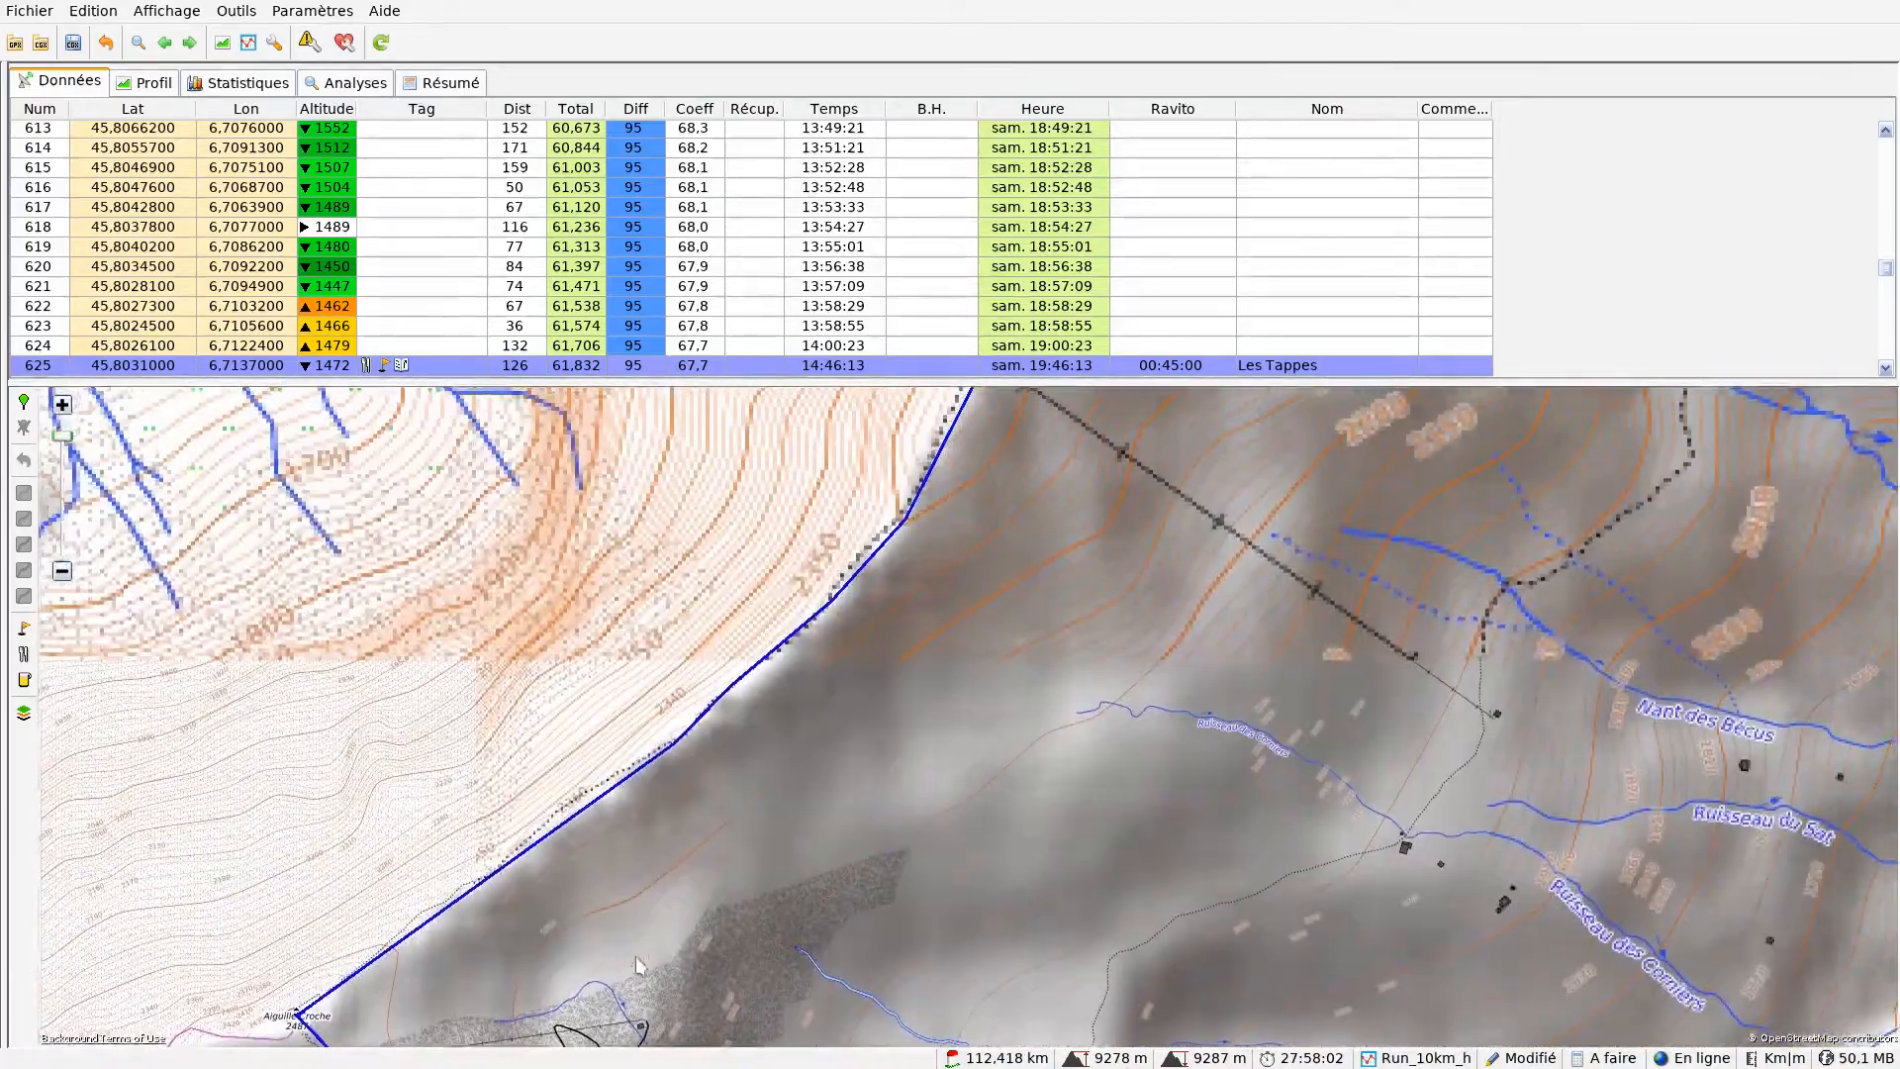
{"action": "left_click_drag", "start_coordinate": [977, 563], "coordinate": [524, 1013]}
{"action": "left_click_drag", "start_coordinate": [1178, 579], "coordinate": [732, 835]}
{"action": "scroll", "coordinate": [832, 757], "scroll_direction": "down", "scroll_amount": 3}
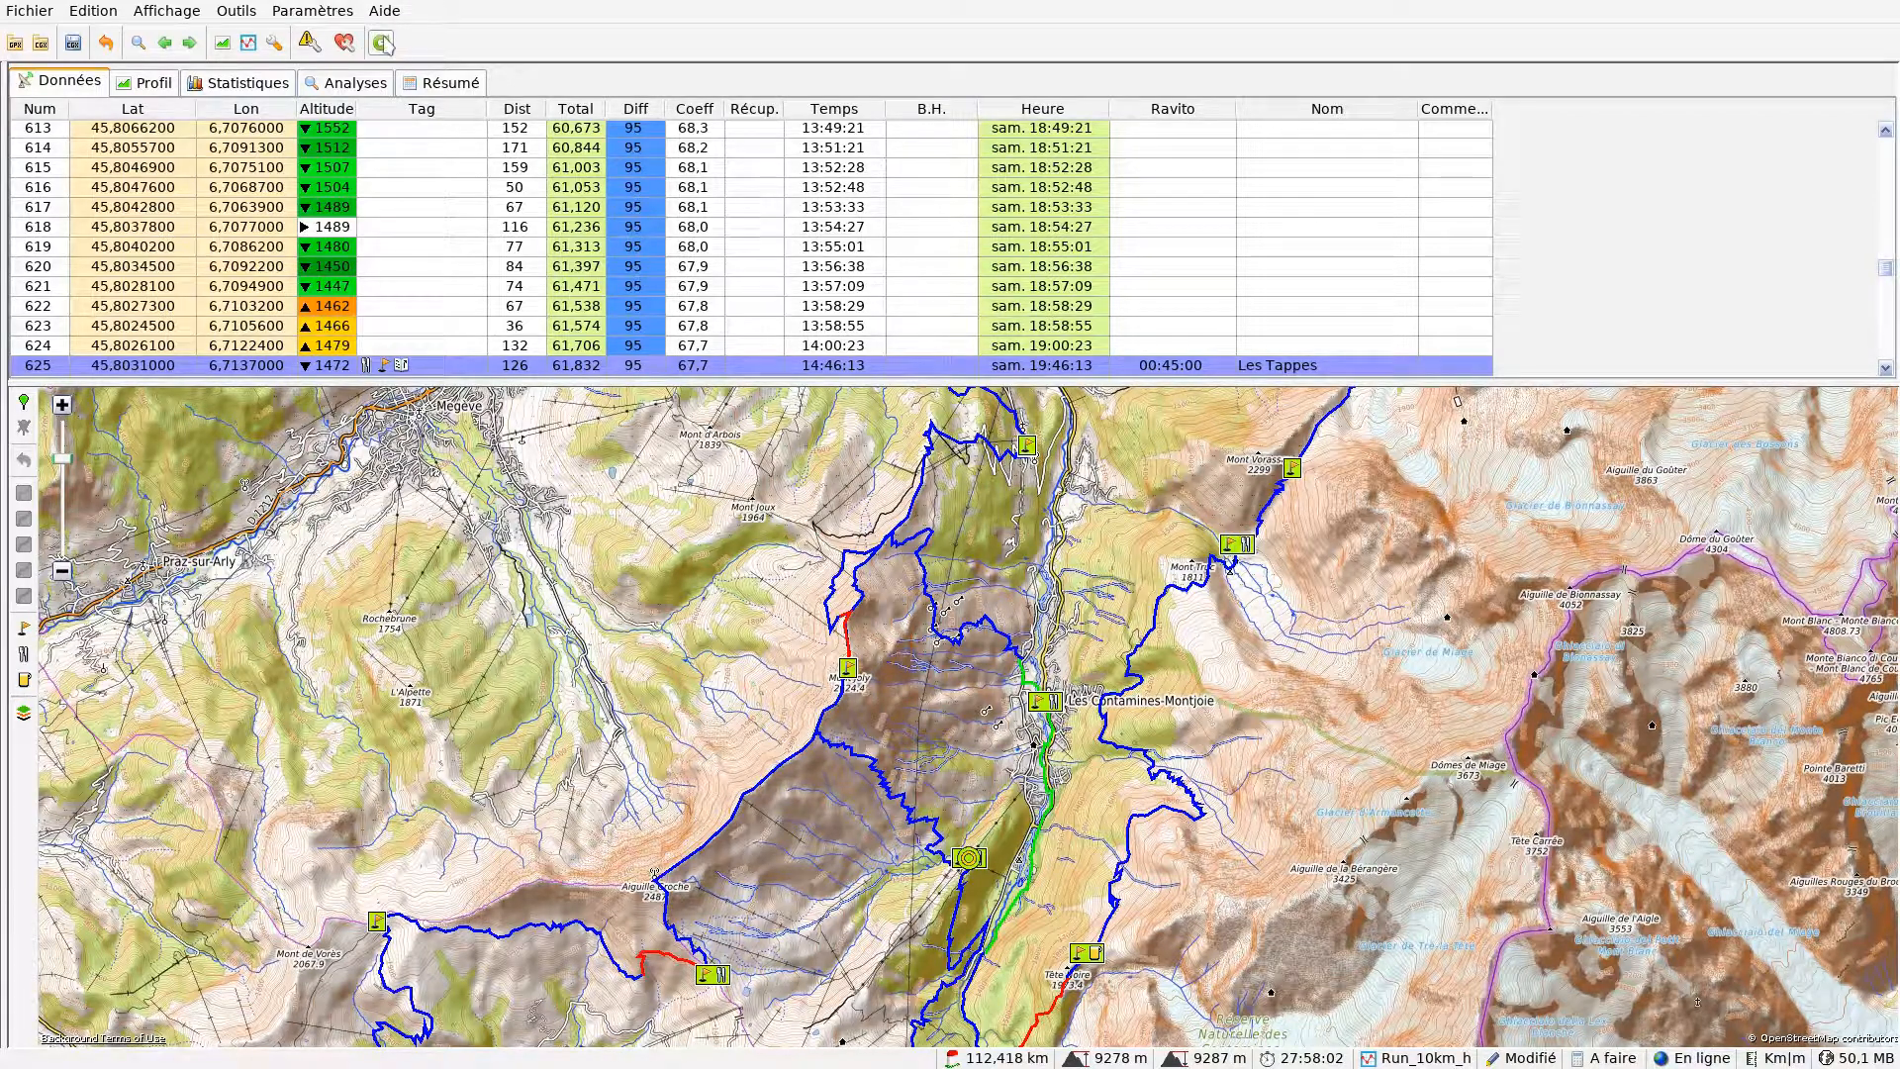
- Recalculate the course's passage times with the new curve and fatigue coefficients
{"action": "left_click", "coordinate": [381, 42]}
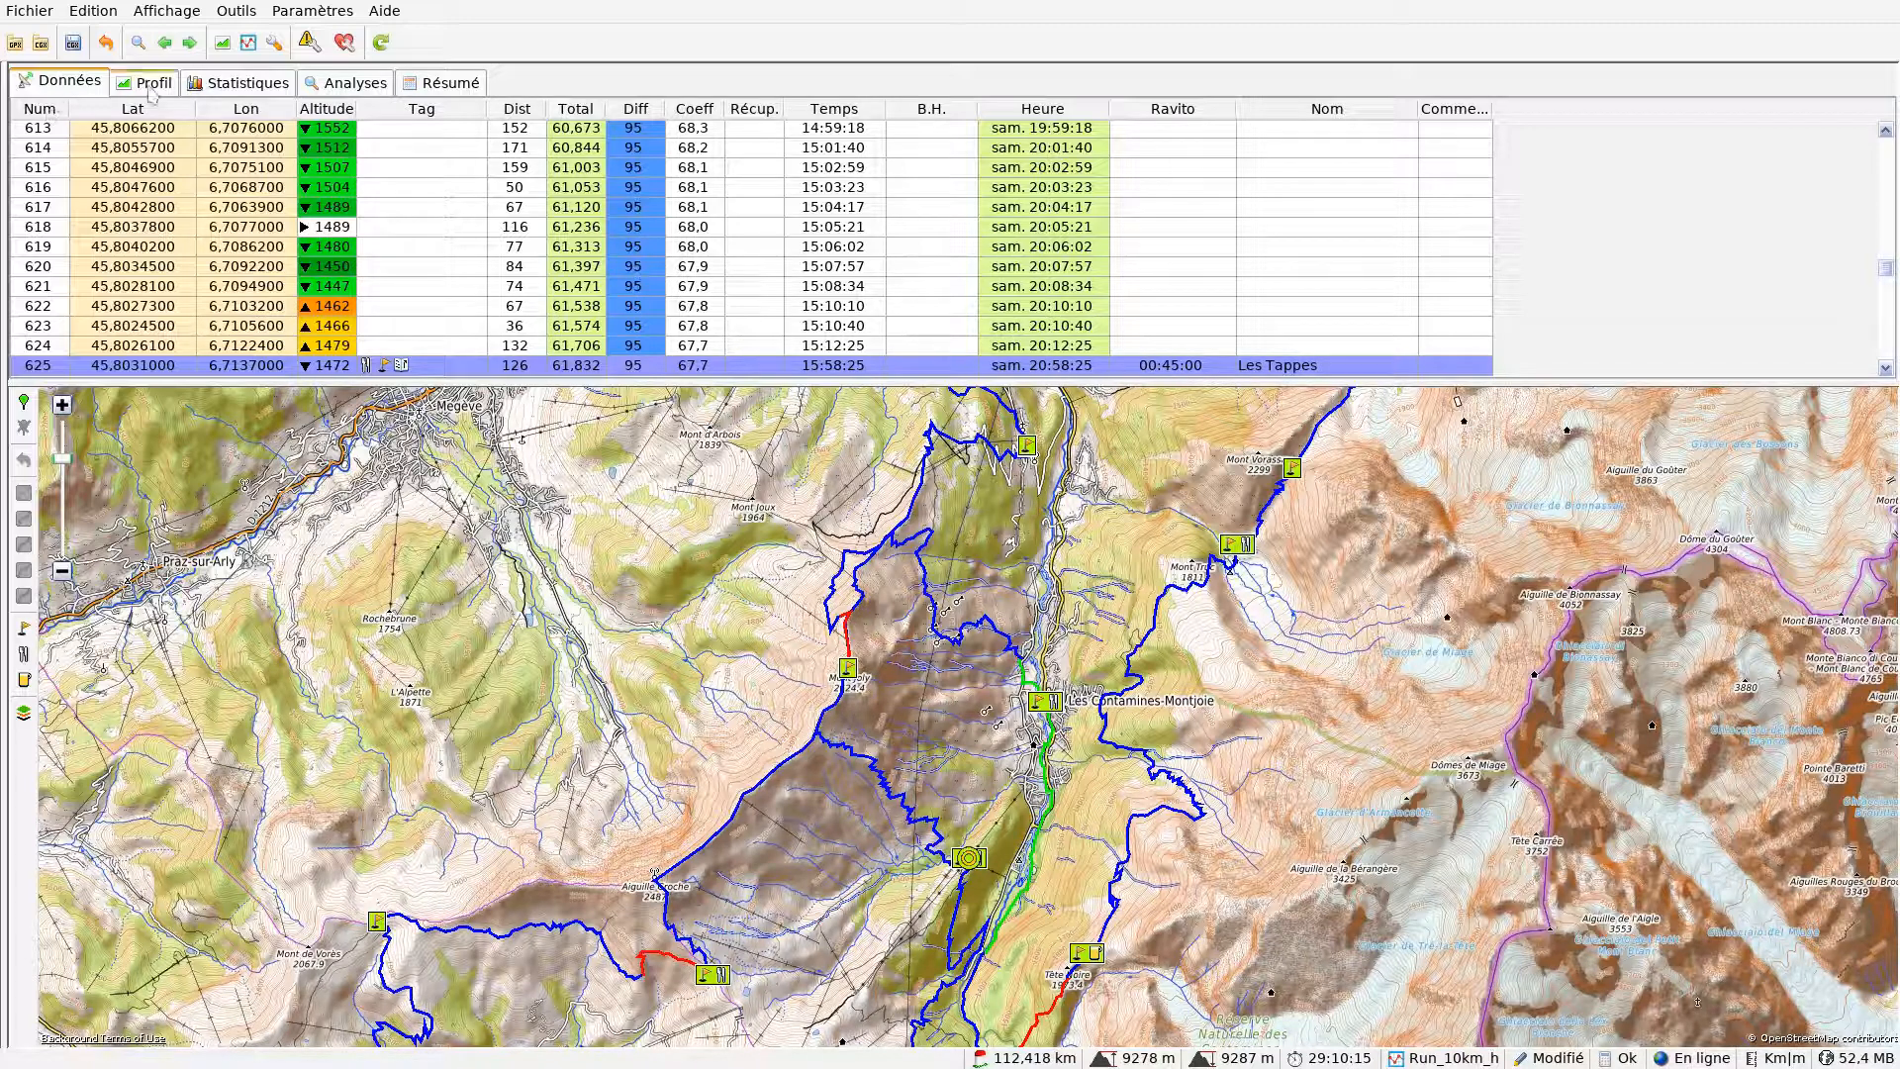
- Read through the course statistics, including speed, distance and time by slope, altitude, day and night
{"action": "left_click", "coordinate": [242, 87]}
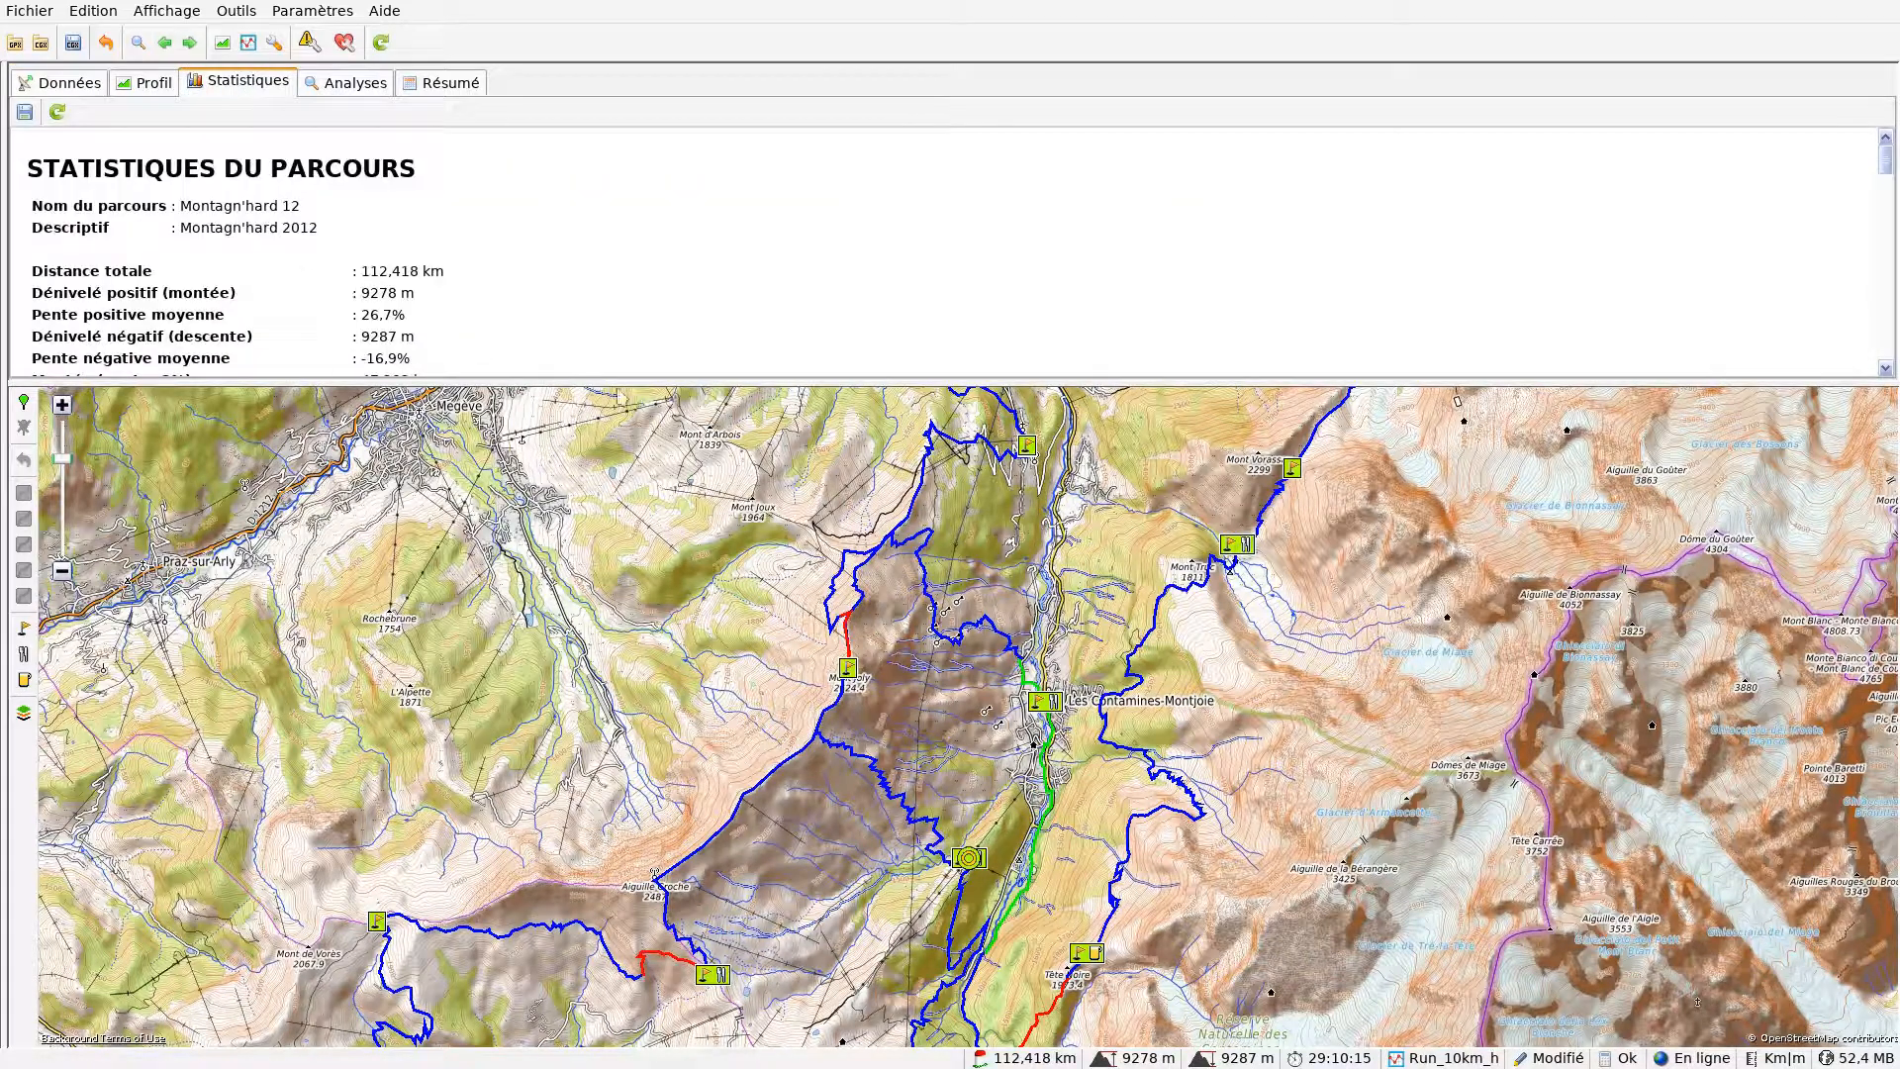
{"action": "left_click_drag", "start_coordinate": [632, 376], "coordinate": [644, 725]}
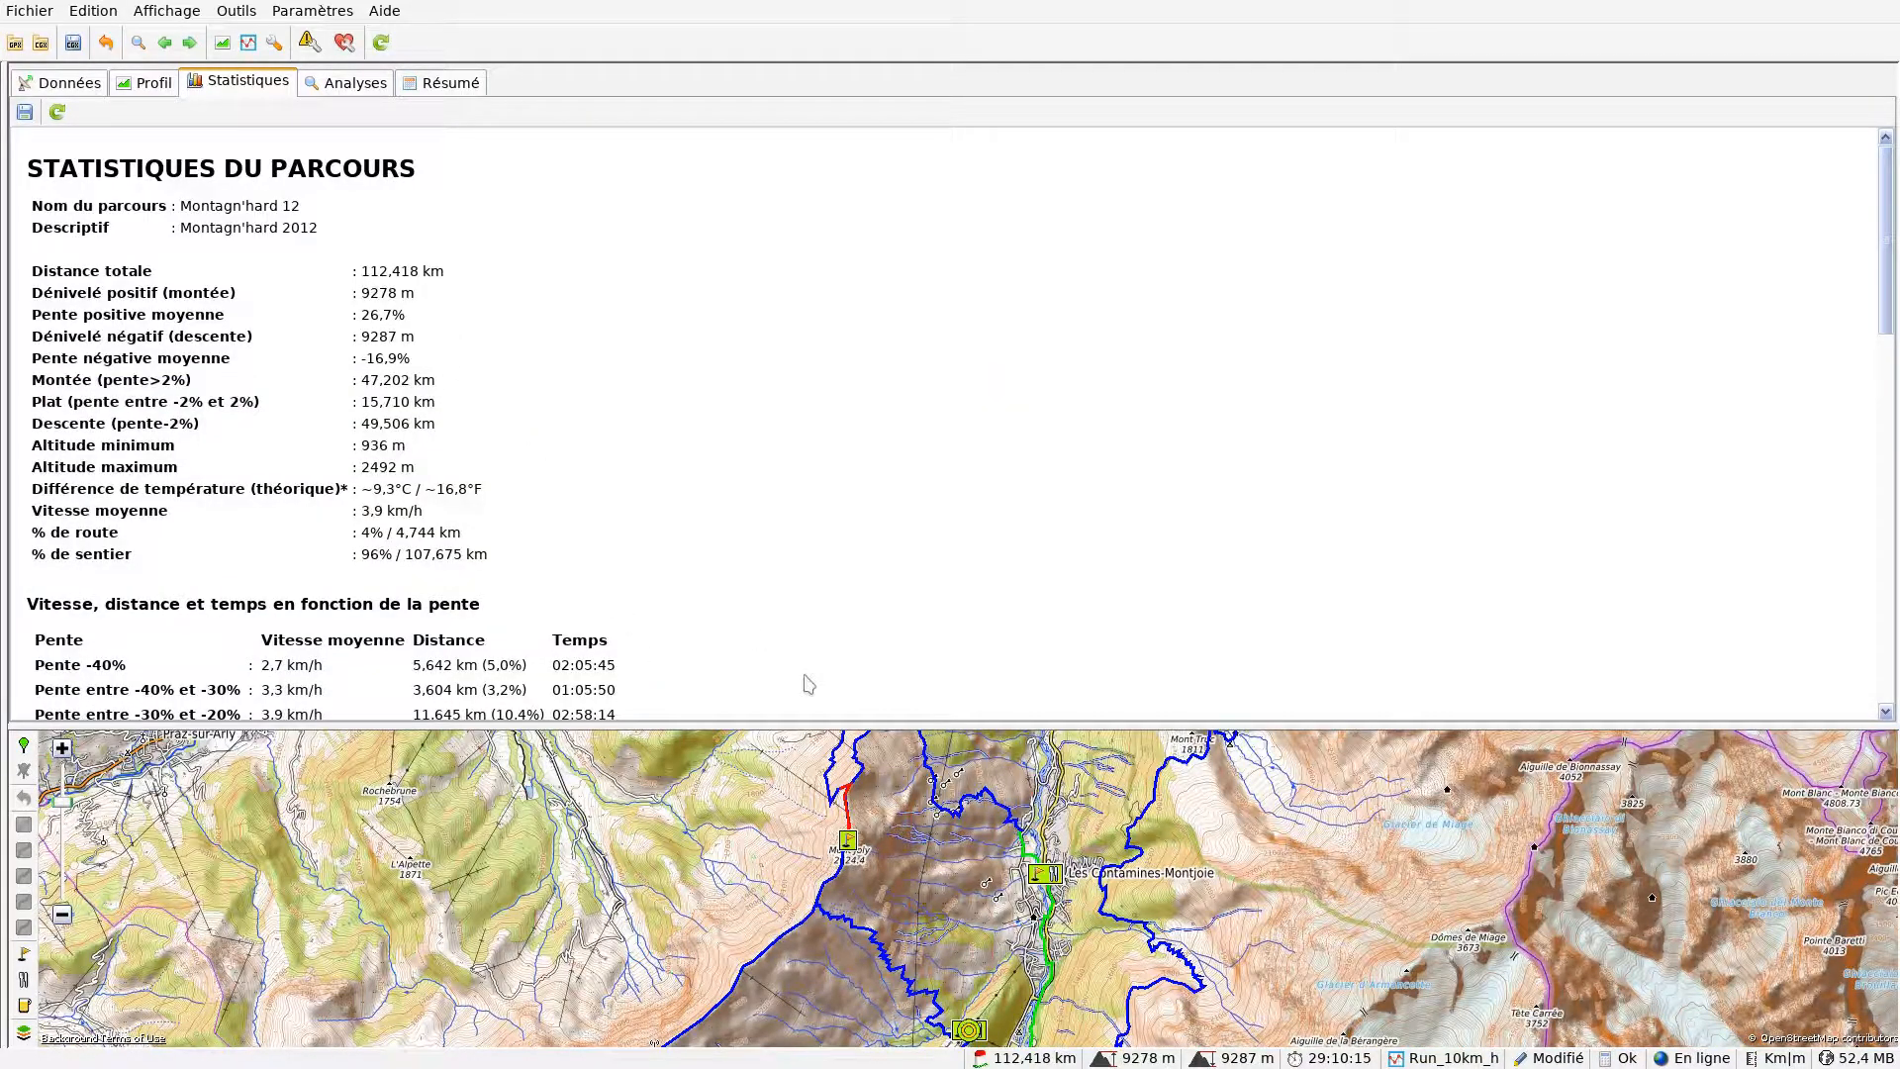
{"action": "scroll", "coordinate": [803, 638], "scroll_direction": "down", "scroll_amount": 8}
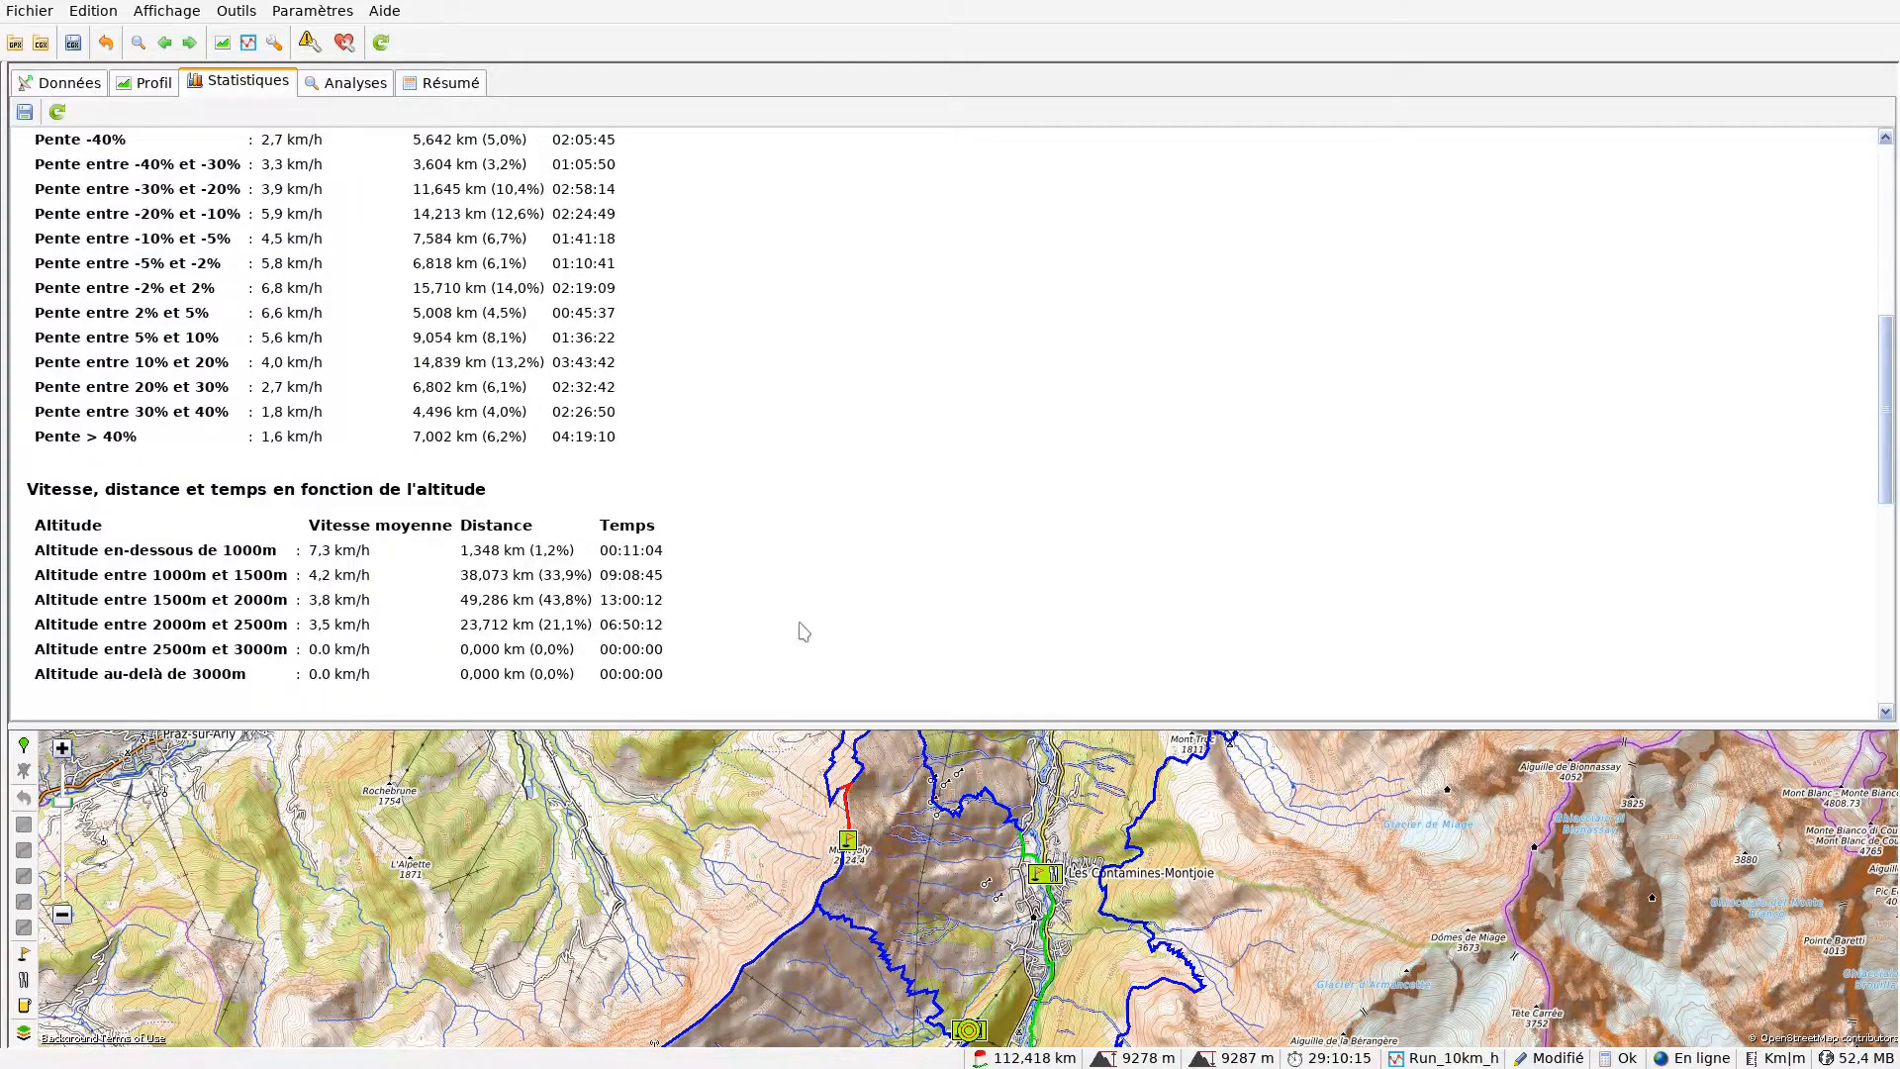
{"action": "scroll", "coordinate": [804, 631], "scroll_direction": "up", "scroll_amount": 3}
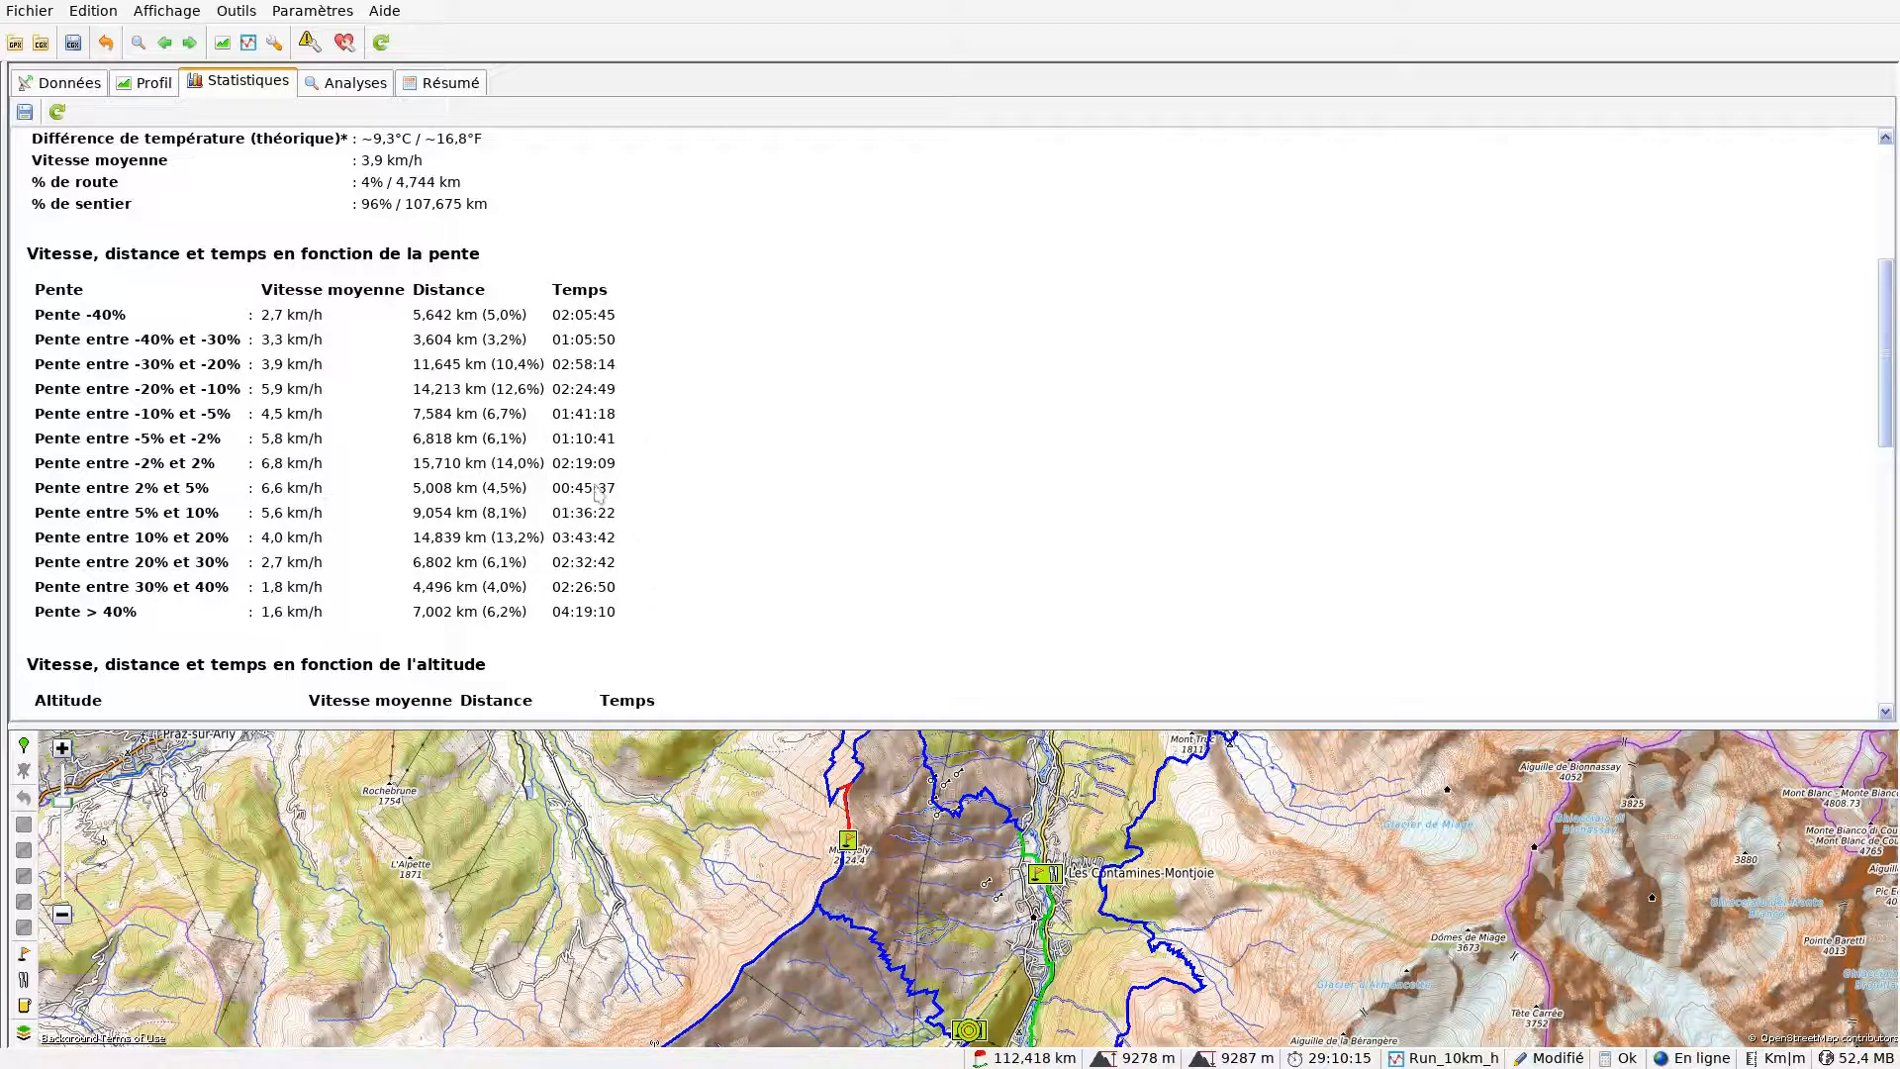
{"action": "scroll", "coordinate": [722, 543], "scroll_direction": "down", "scroll_amount": 6}
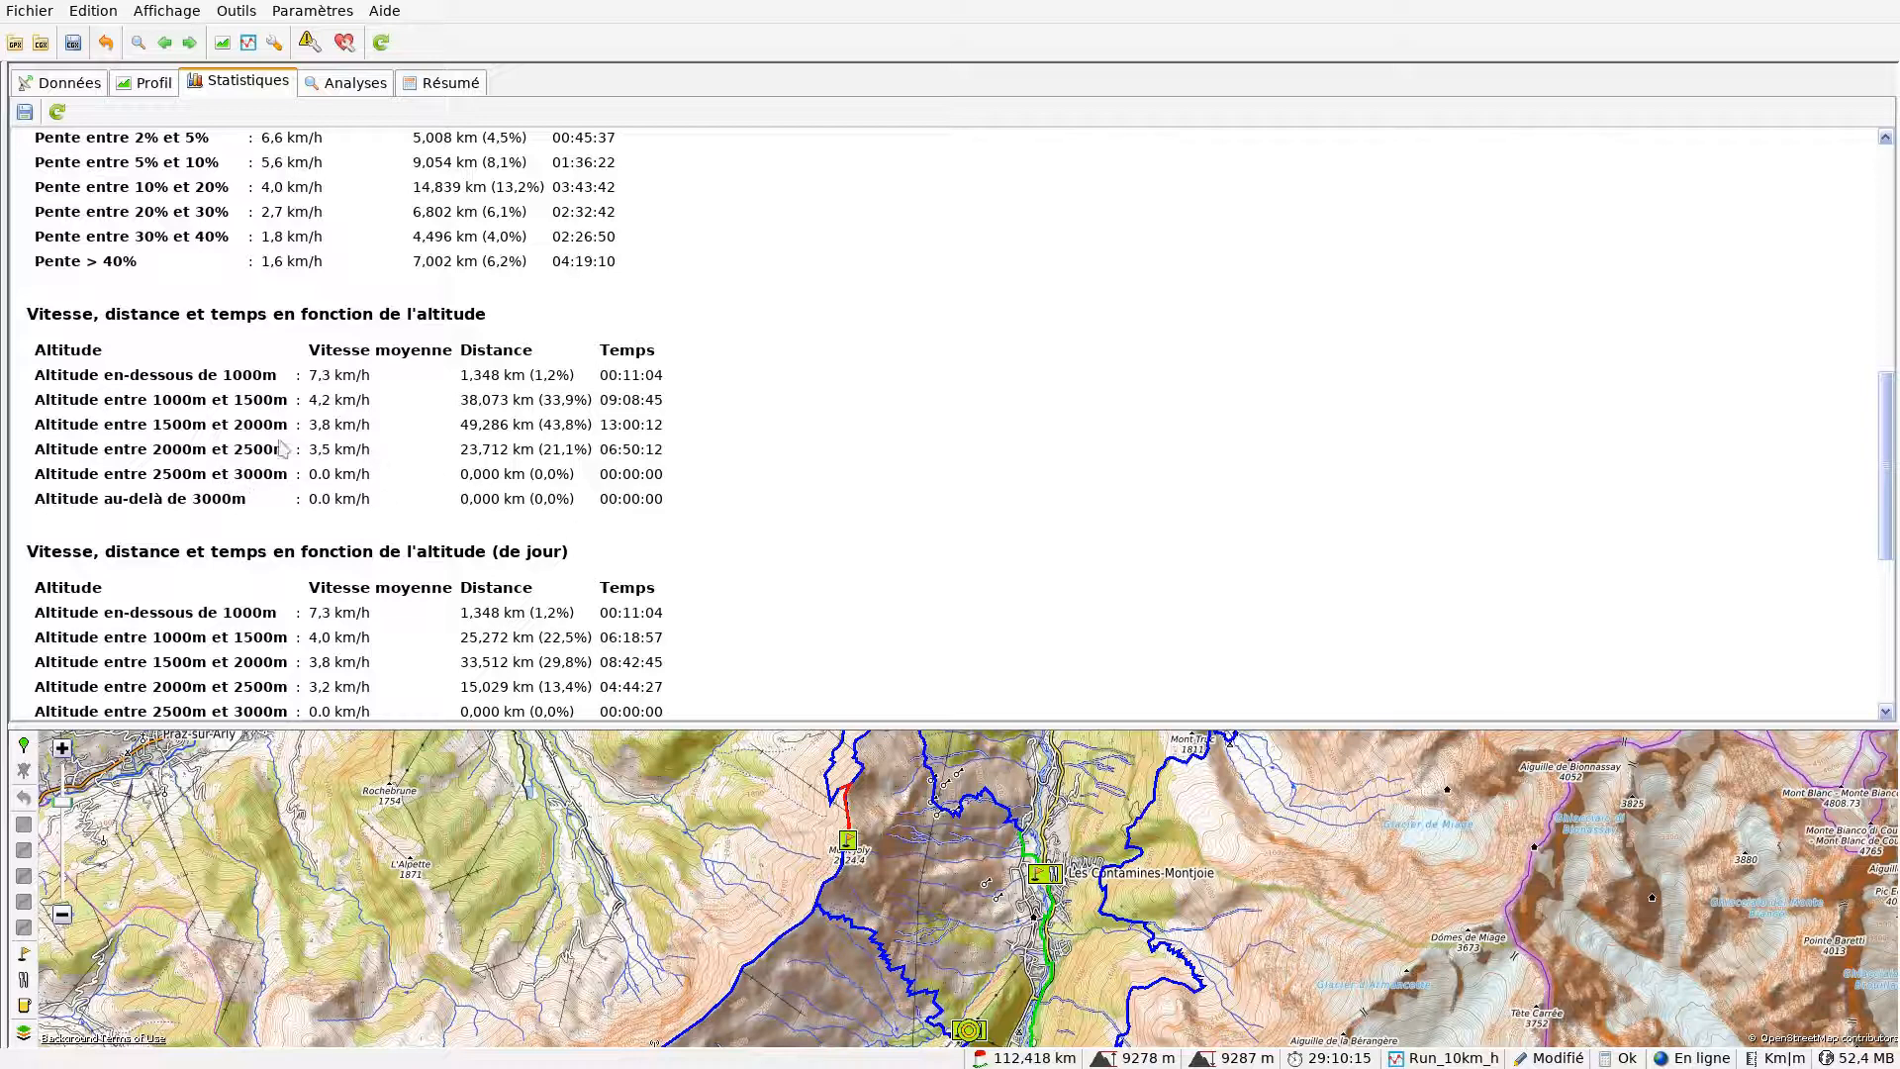
{"action": "scroll", "coordinate": [798, 581], "scroll_direction": "down", "scroll_amount": 5}
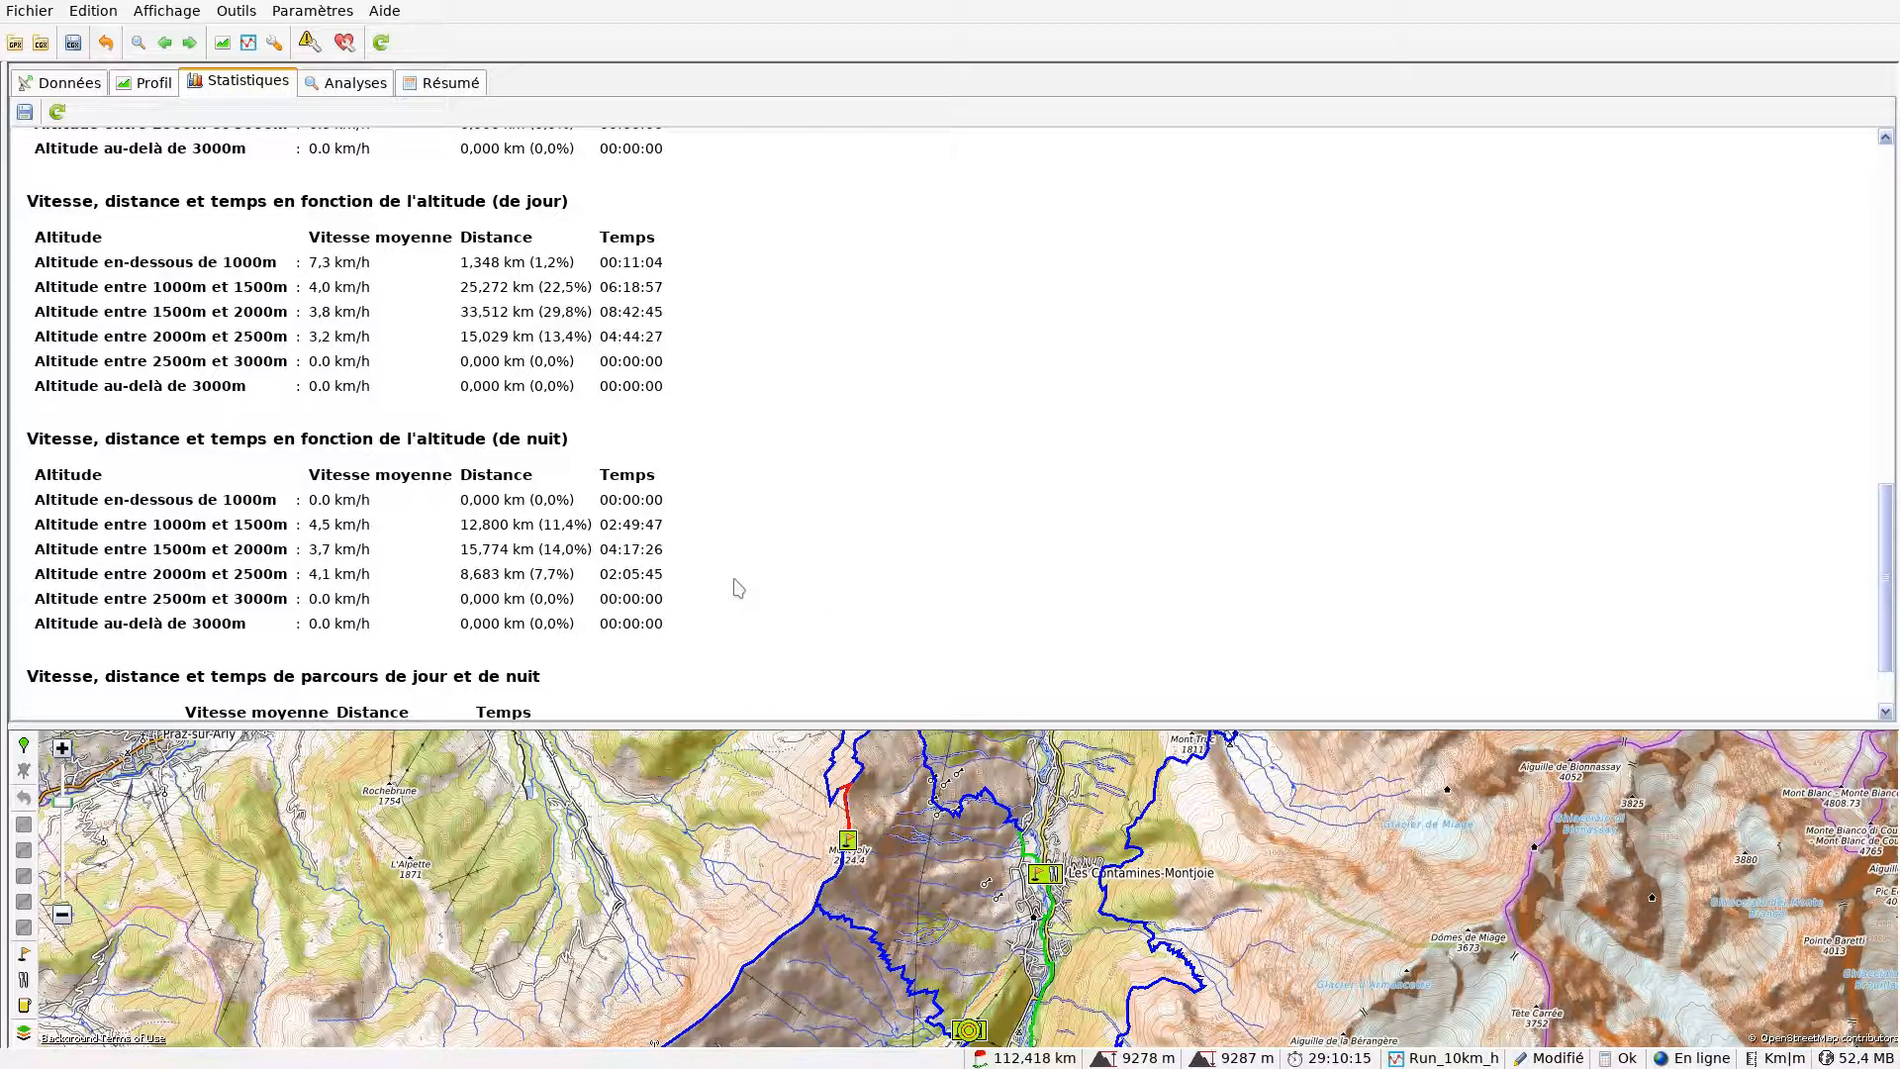
{"action": "scroll", "coordinate": [732, 592], "scroll_direction": "down", "scroll_amount": 2}
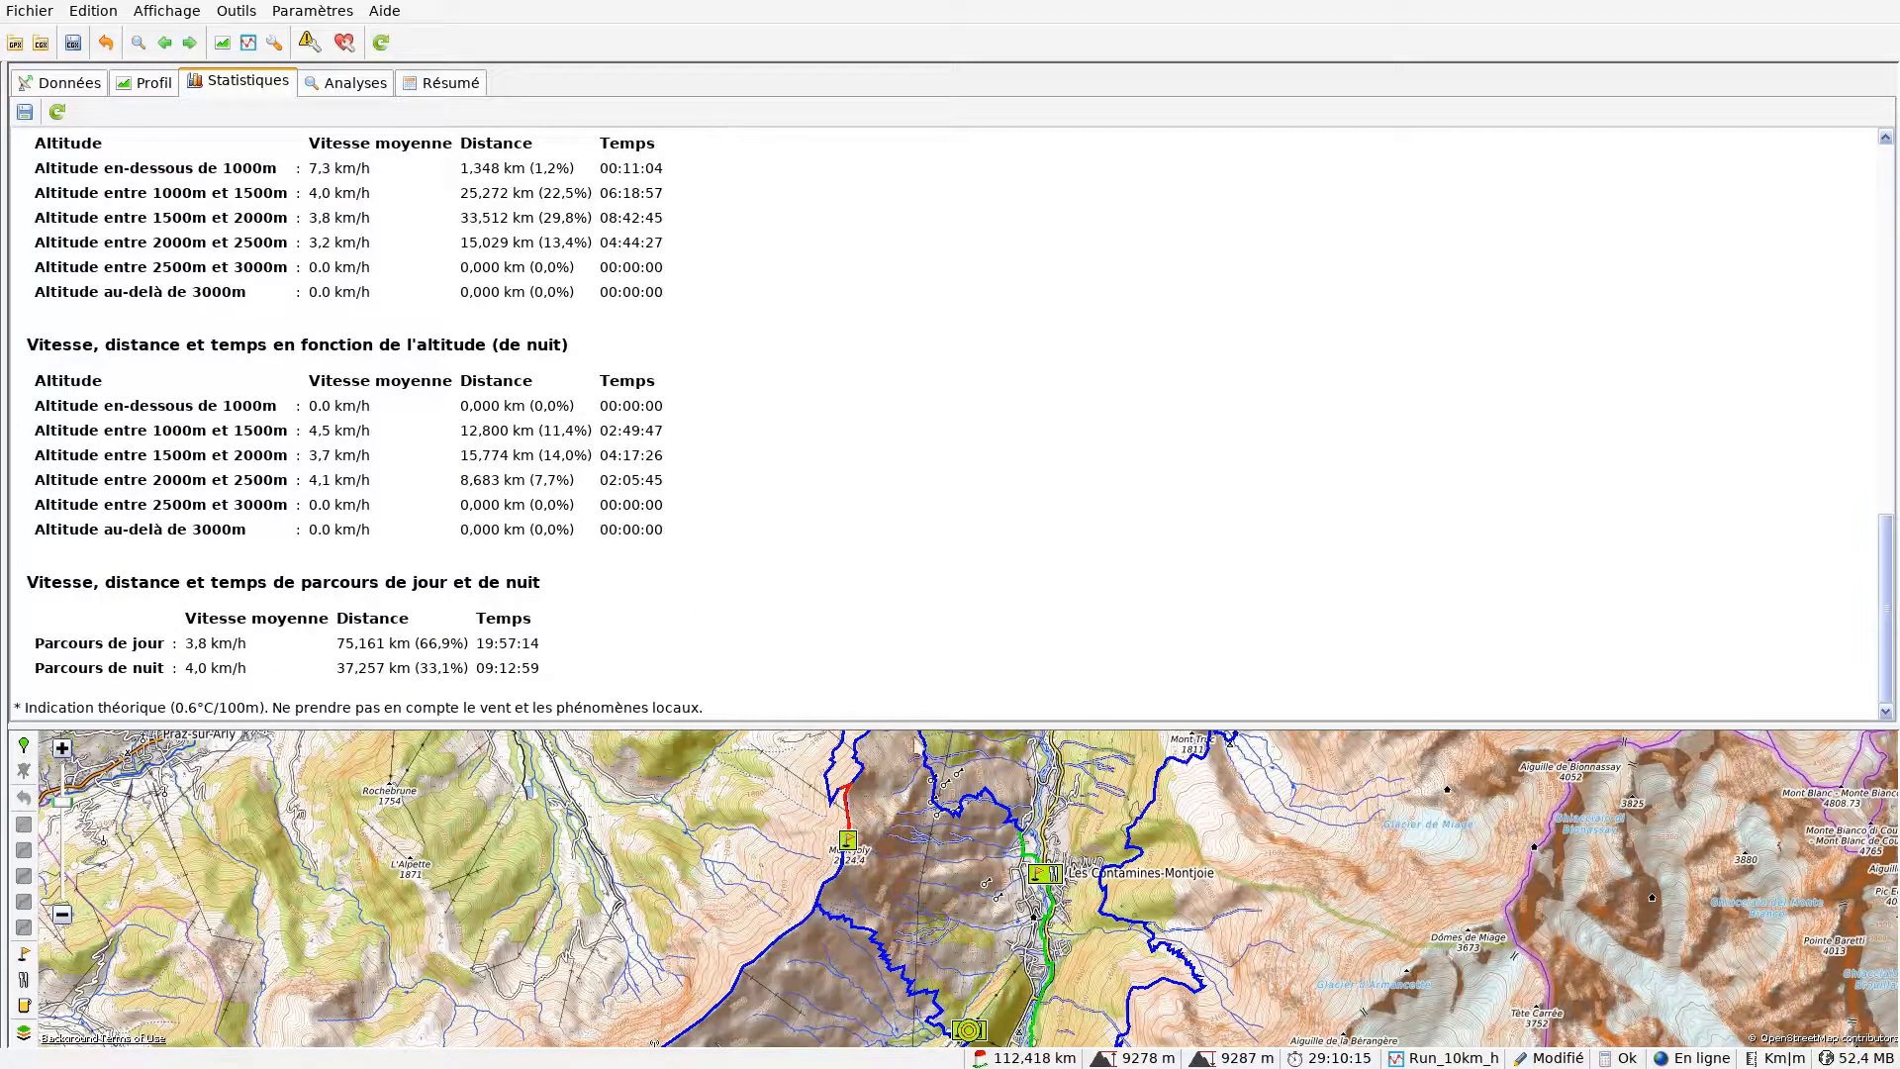
{"action": "left_click_drag", "start_coordinate": [947, 730], "coordinate": [928, 507]}
- Examine the time/distance, speed and speed/slope analysis charts of the course
{"action": "left_click", "coordinate": [361, 85]}
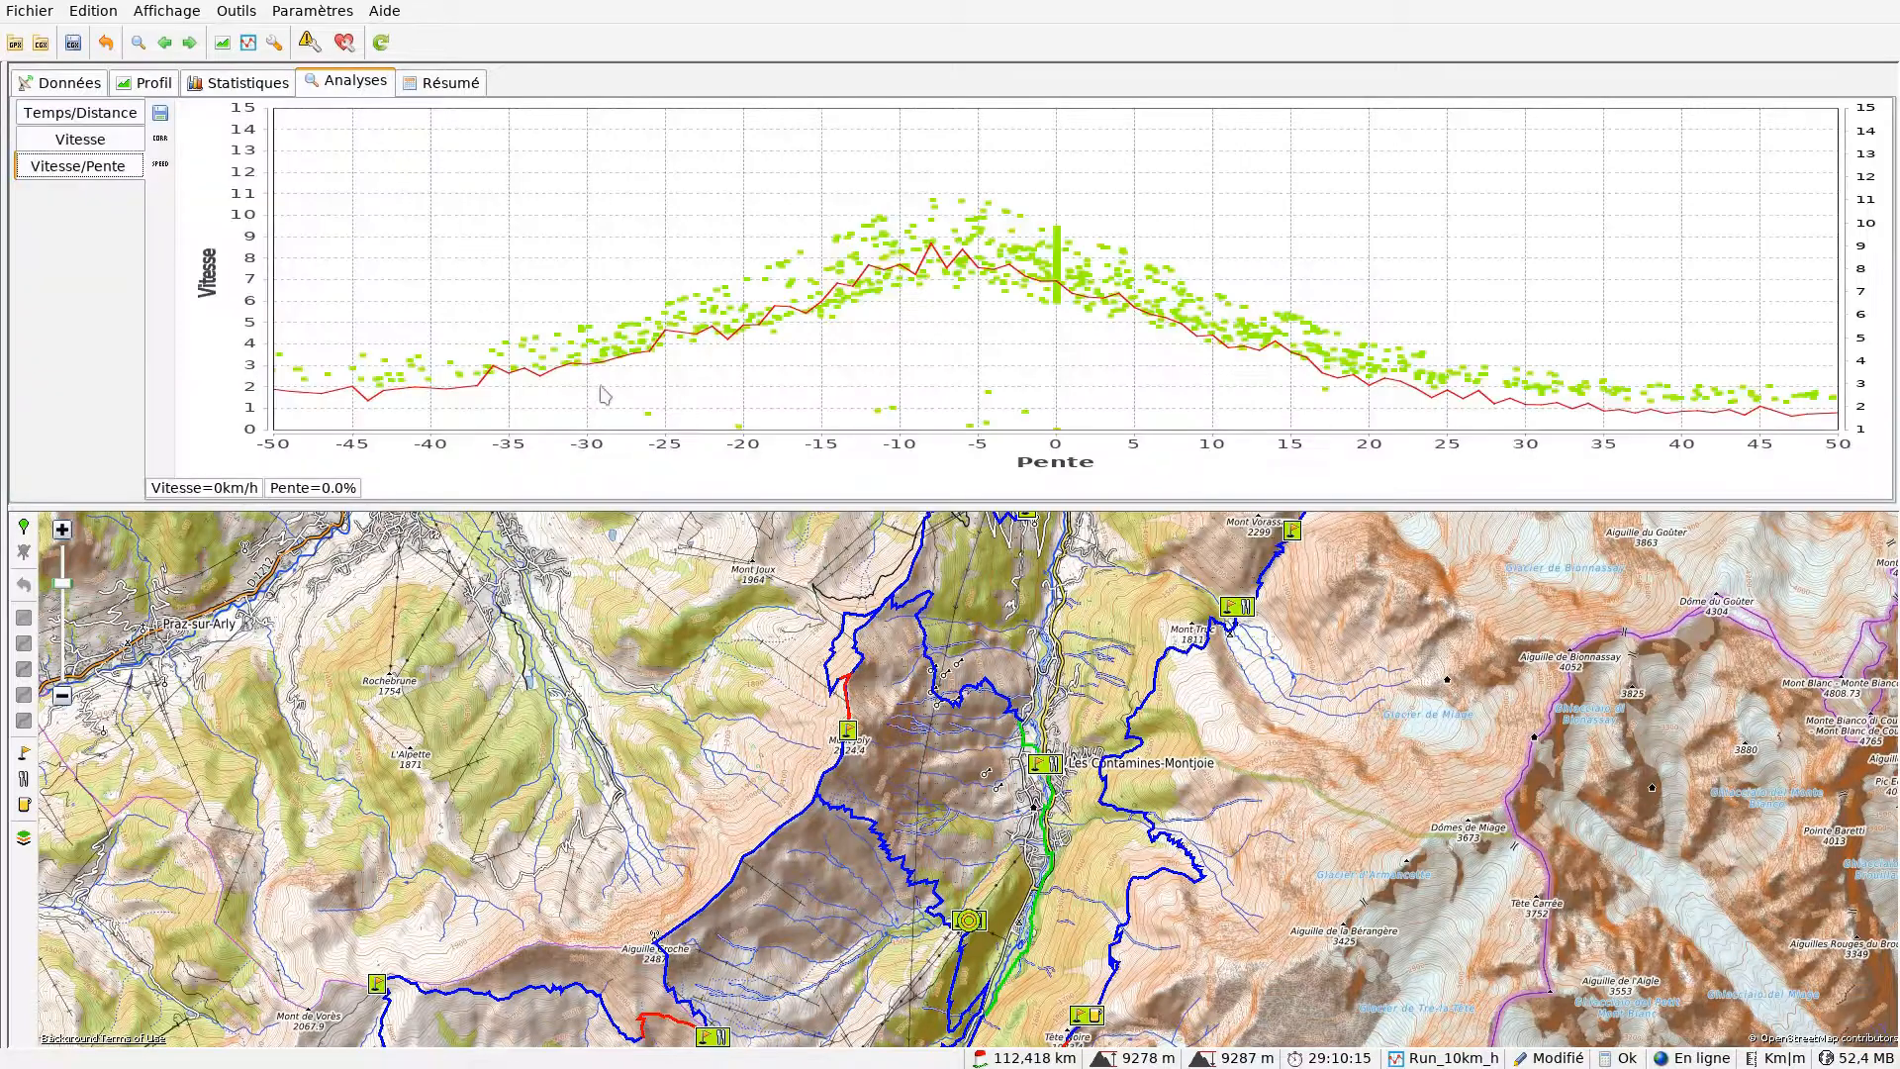
{"action": "left_click", "coordinate": [85, 121]}
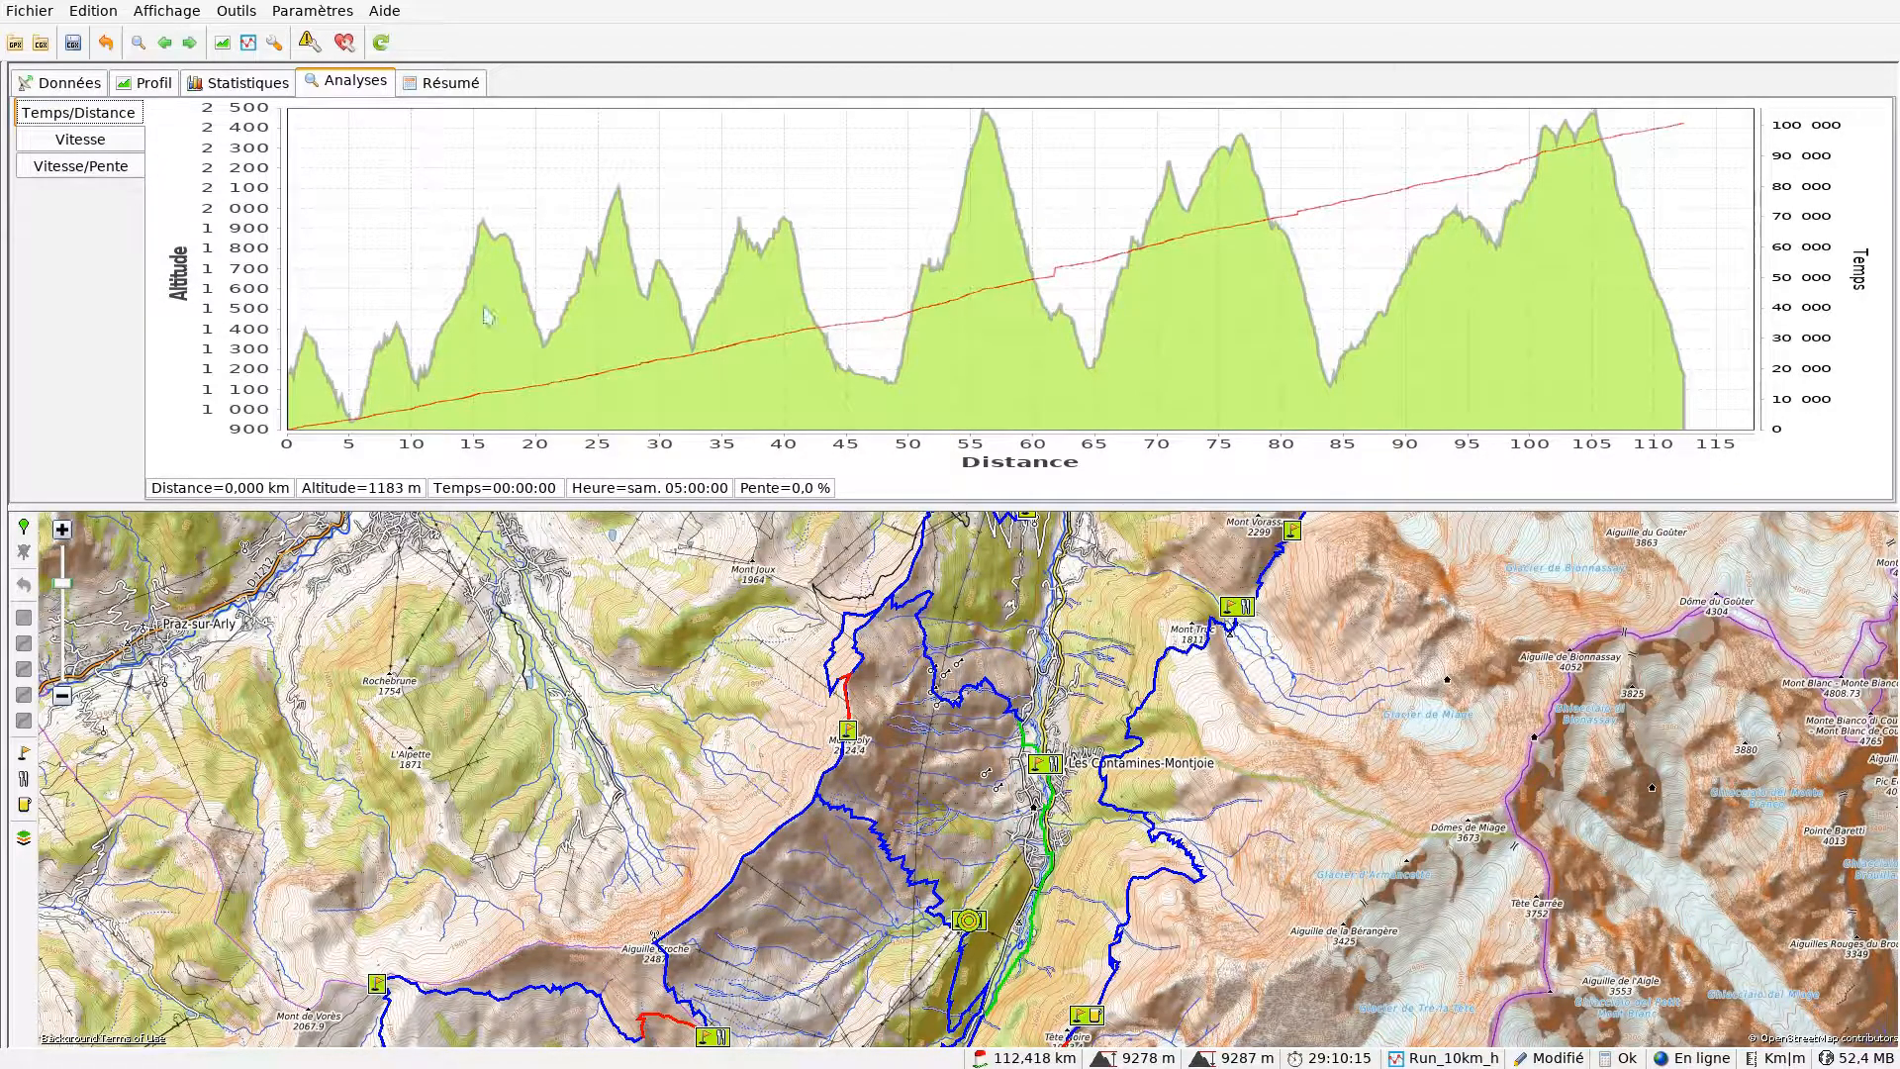
{"action": "left_click", "coordinate": [119, 146]}
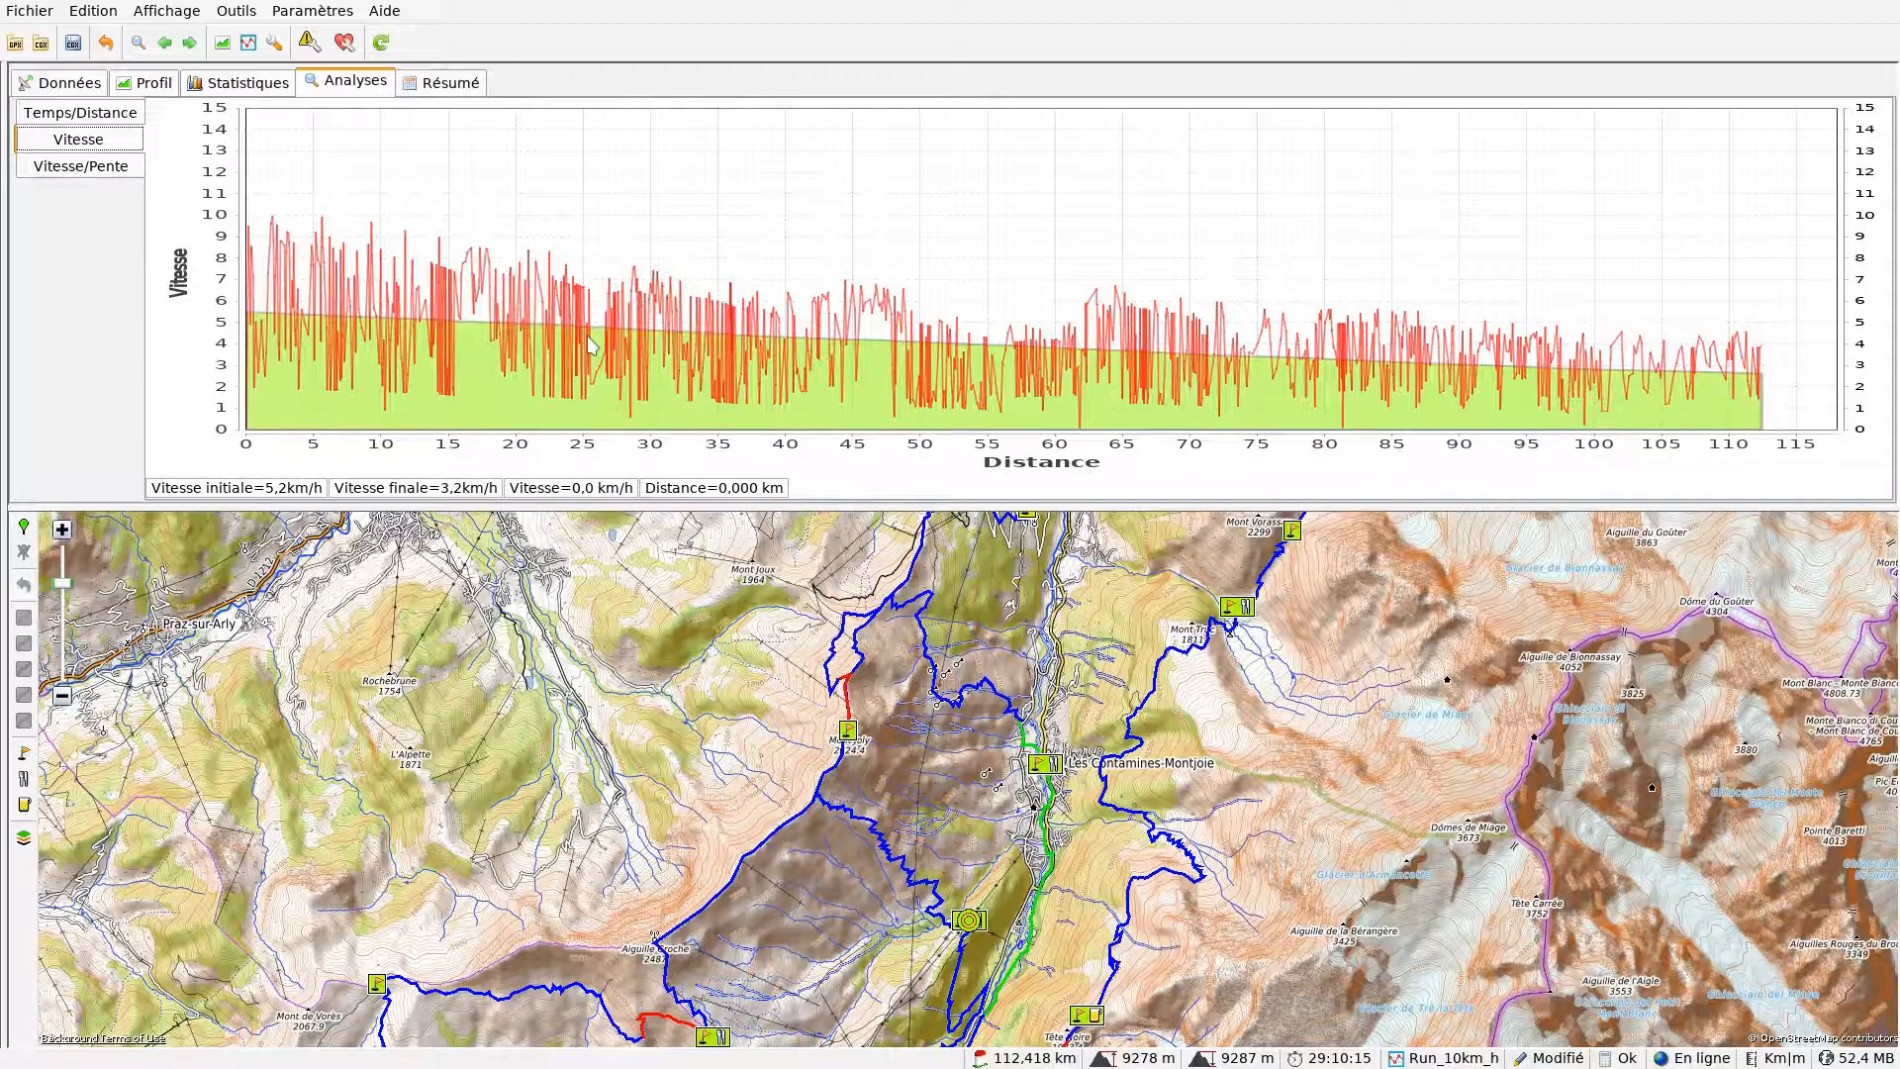
{"action": "left_click", "coordinate": [94, 170]}
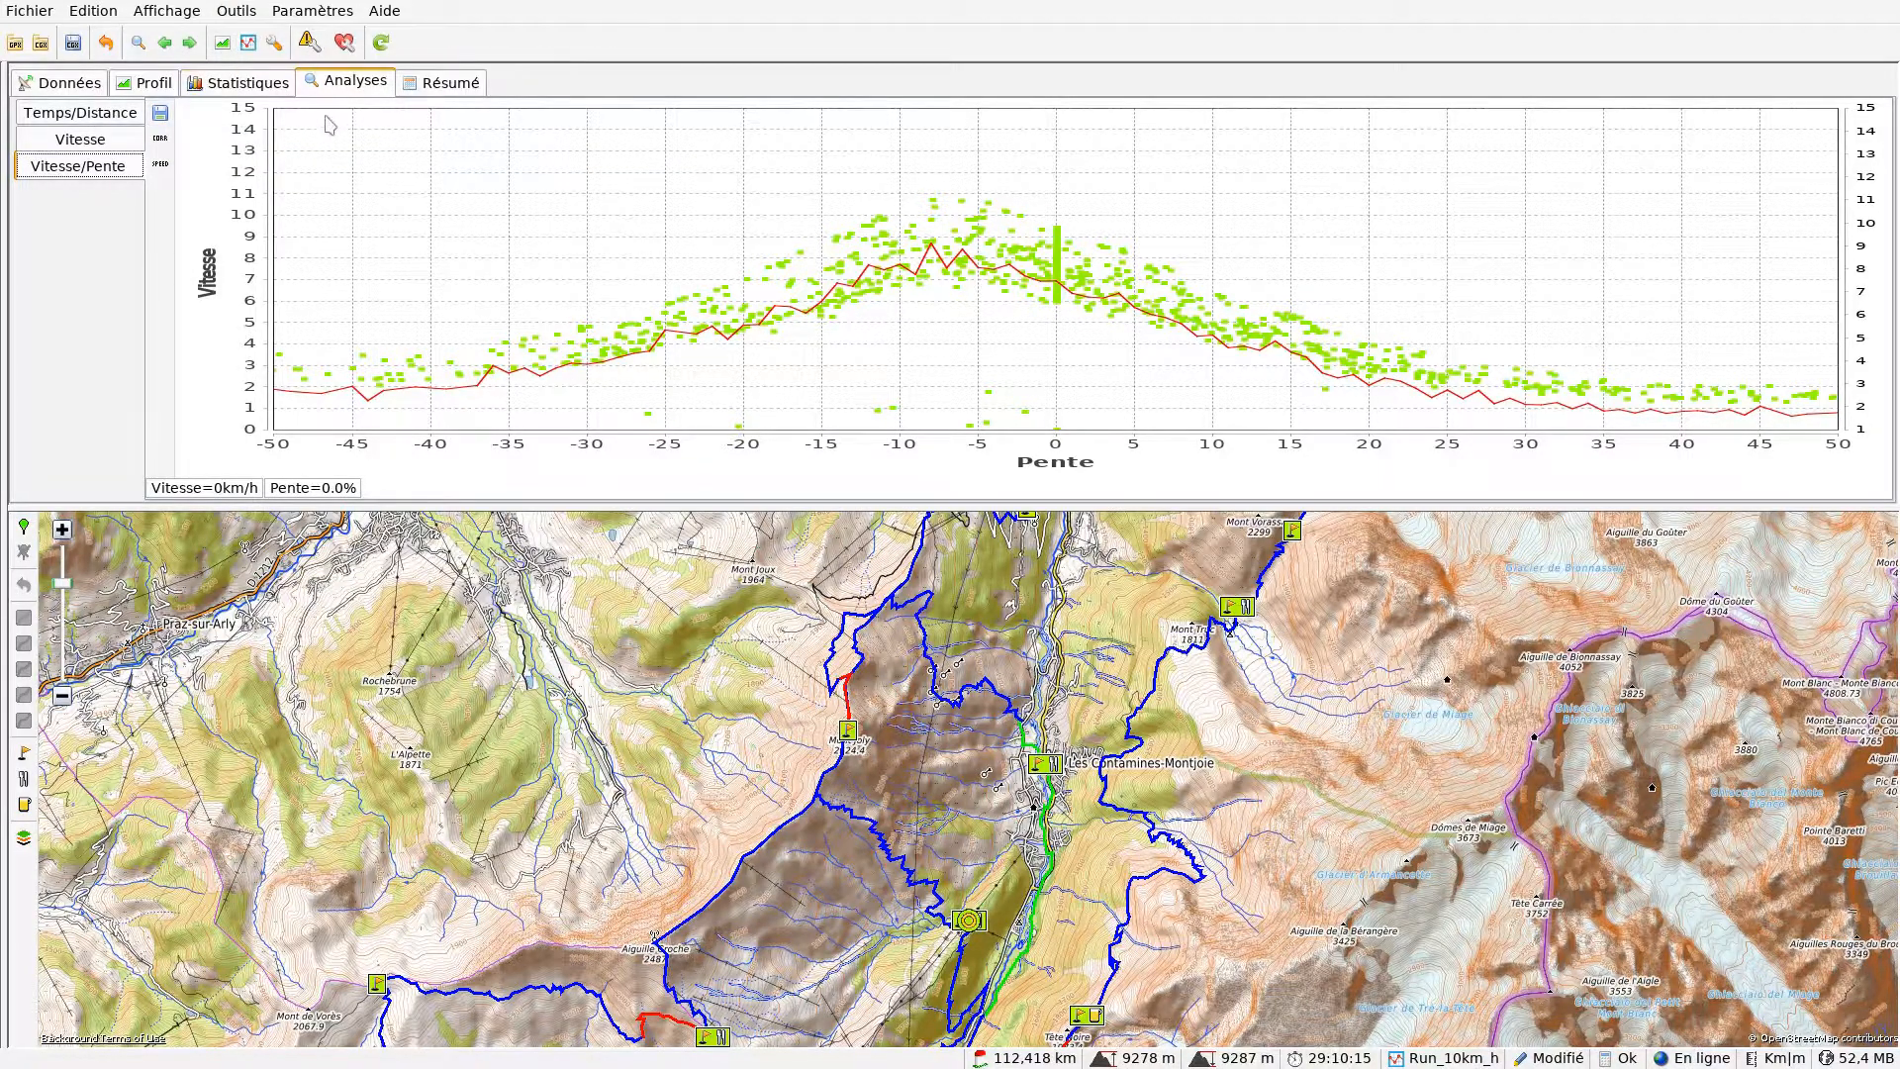
- Widen the Temps, Heure and dt Temps columns of the course summary table and enlarge the table area to fit all rows
{"action": "left_click", "coordinate": [458, 85]}
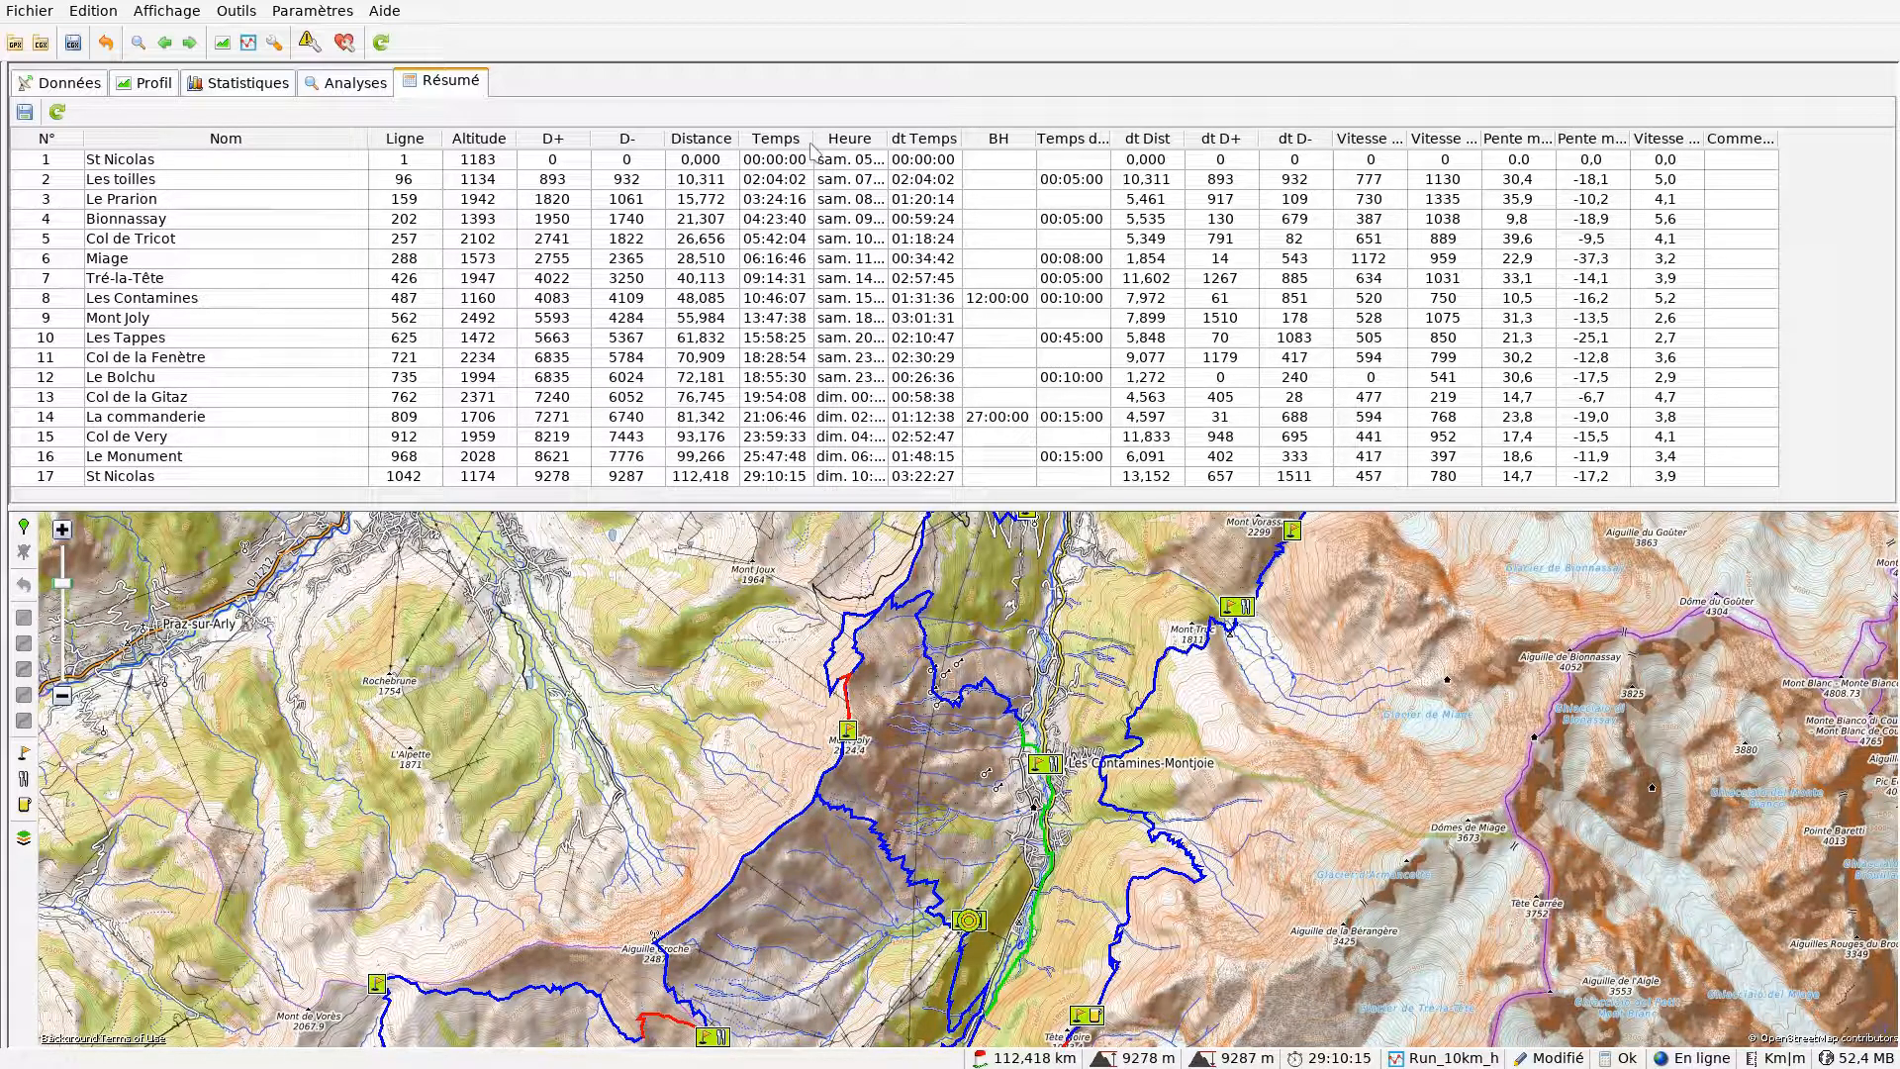
{"action": "left_click_drag", "start_coordinate": [809, 139], "coordinate": [1030, 139]}
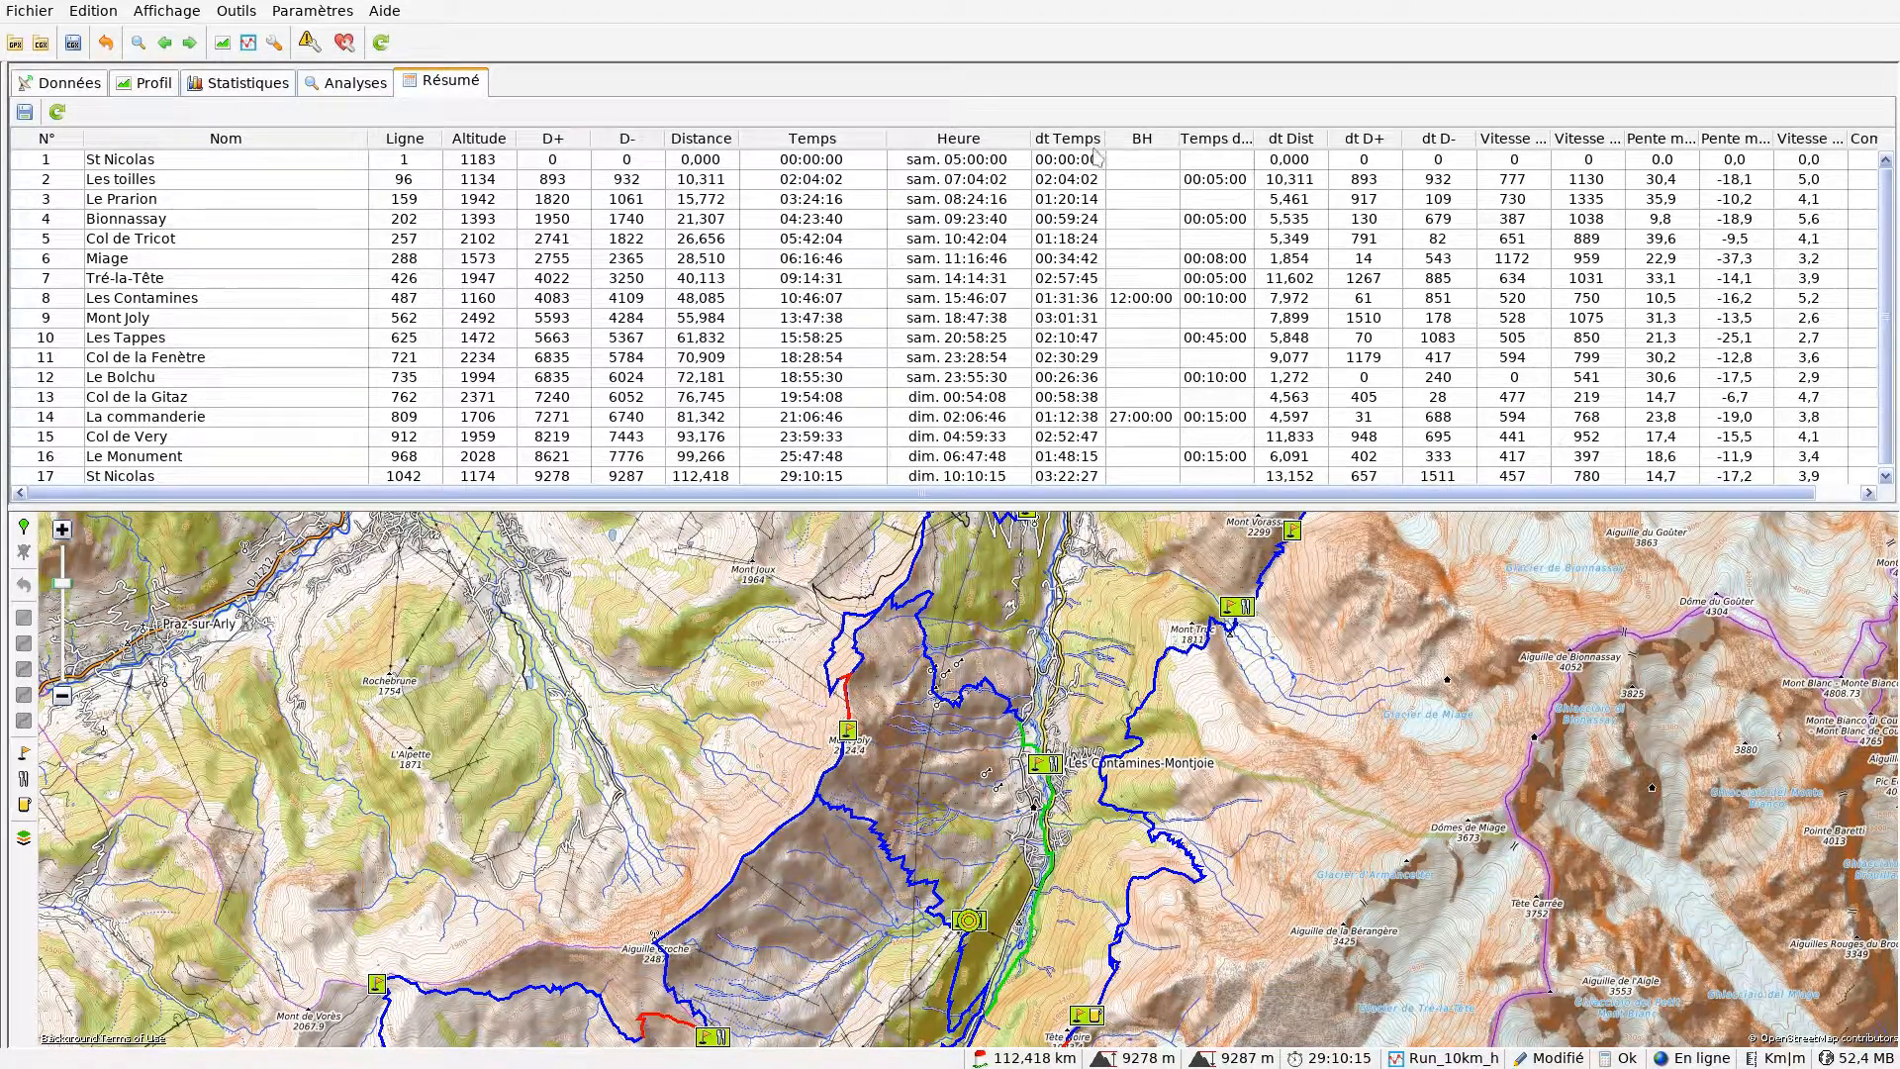
{"action": "left_click_drag", "start_coordinate": [1106, 139], "coordinate": [1138, 139]}
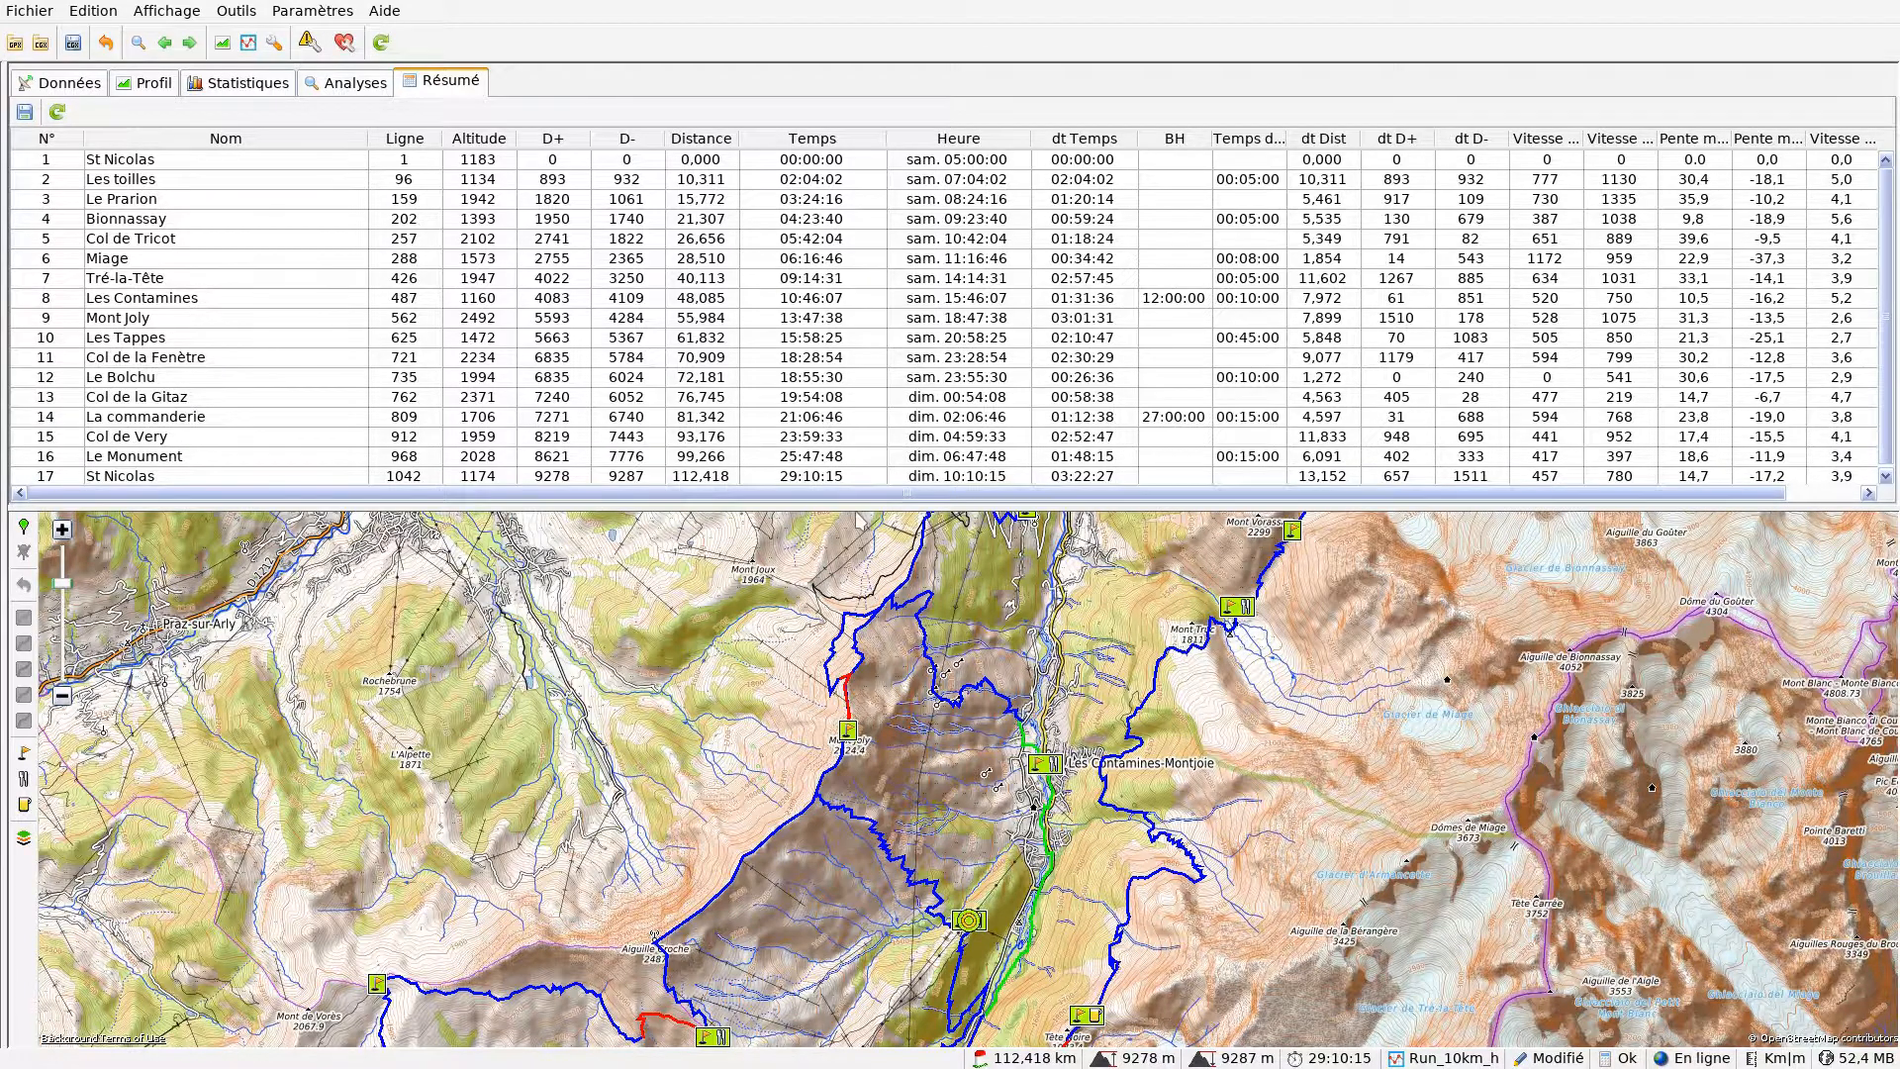
{"action": "left_click_drag", "start_coordinate": [861, 501], "coordinate": [863, 580]}
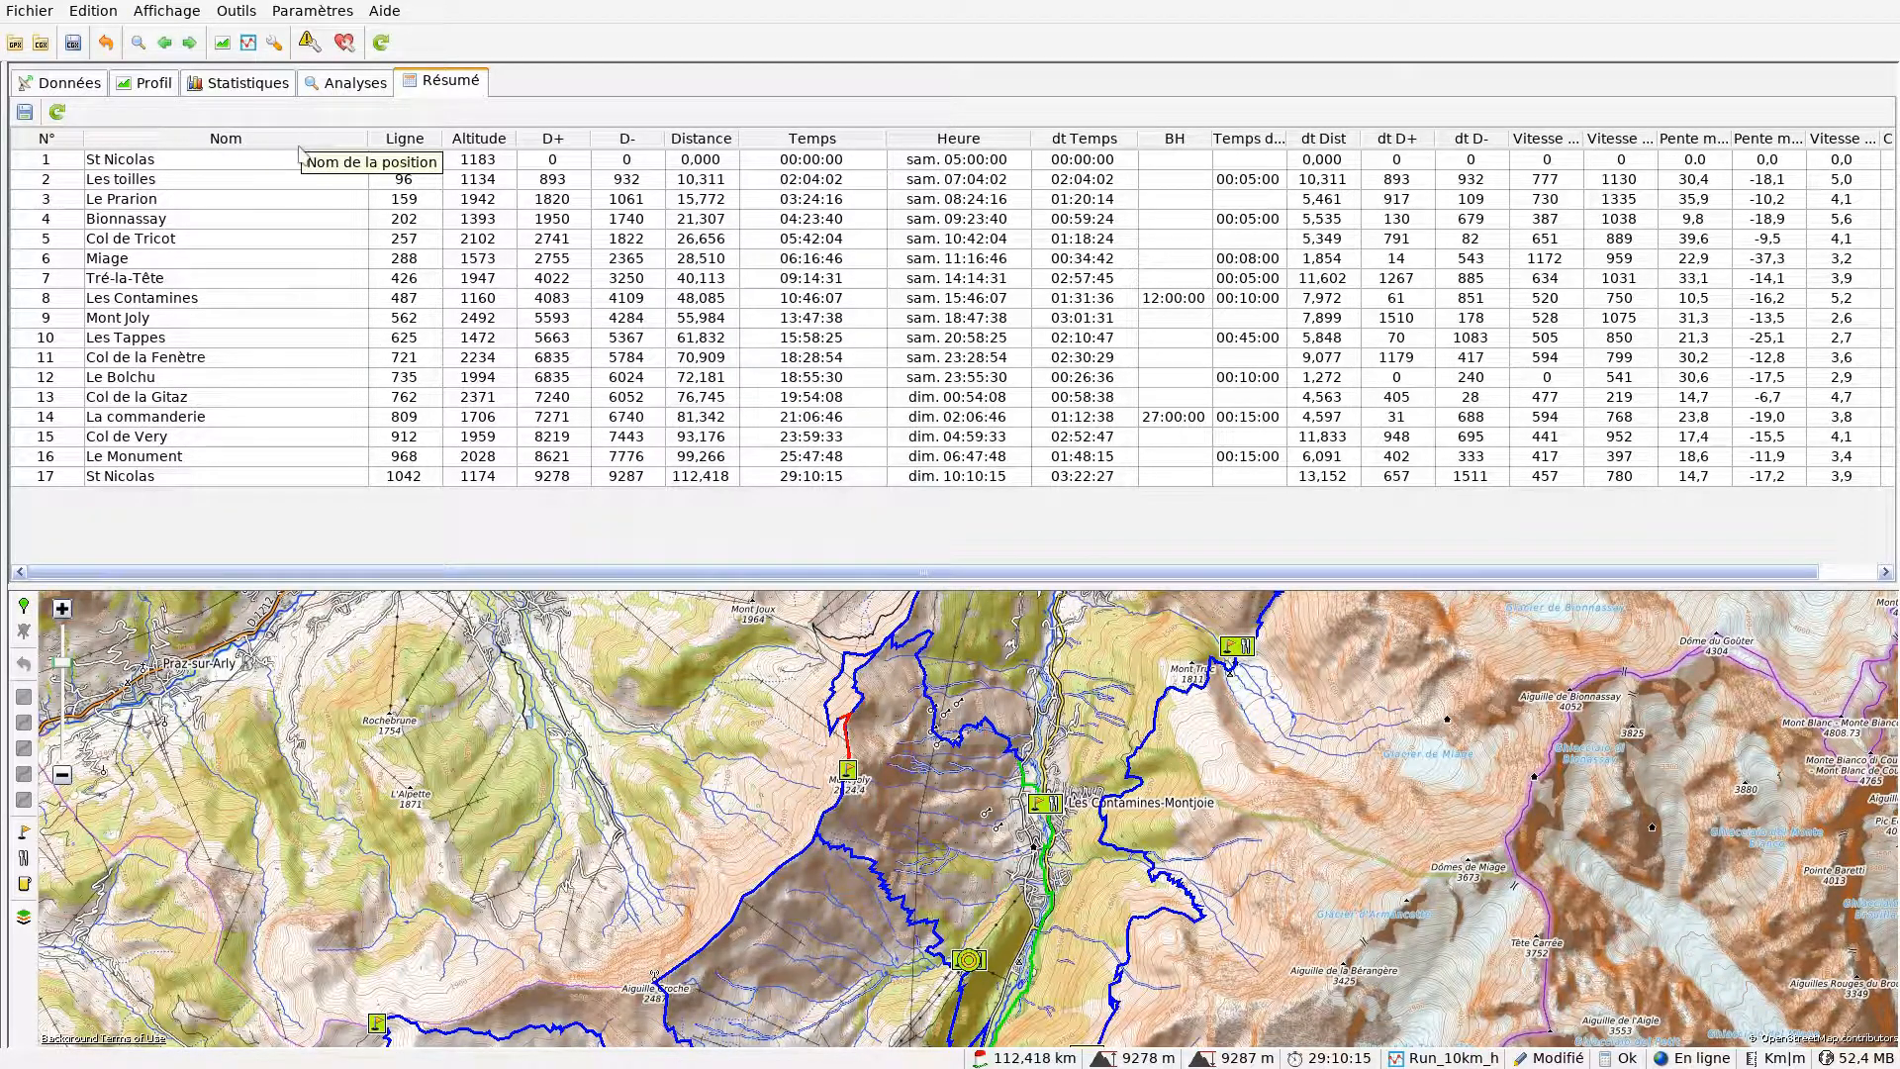
- Open the mini roadbook editor for the course and maximize its window
{"action": "left_click", "coordinate": [223, 46]}
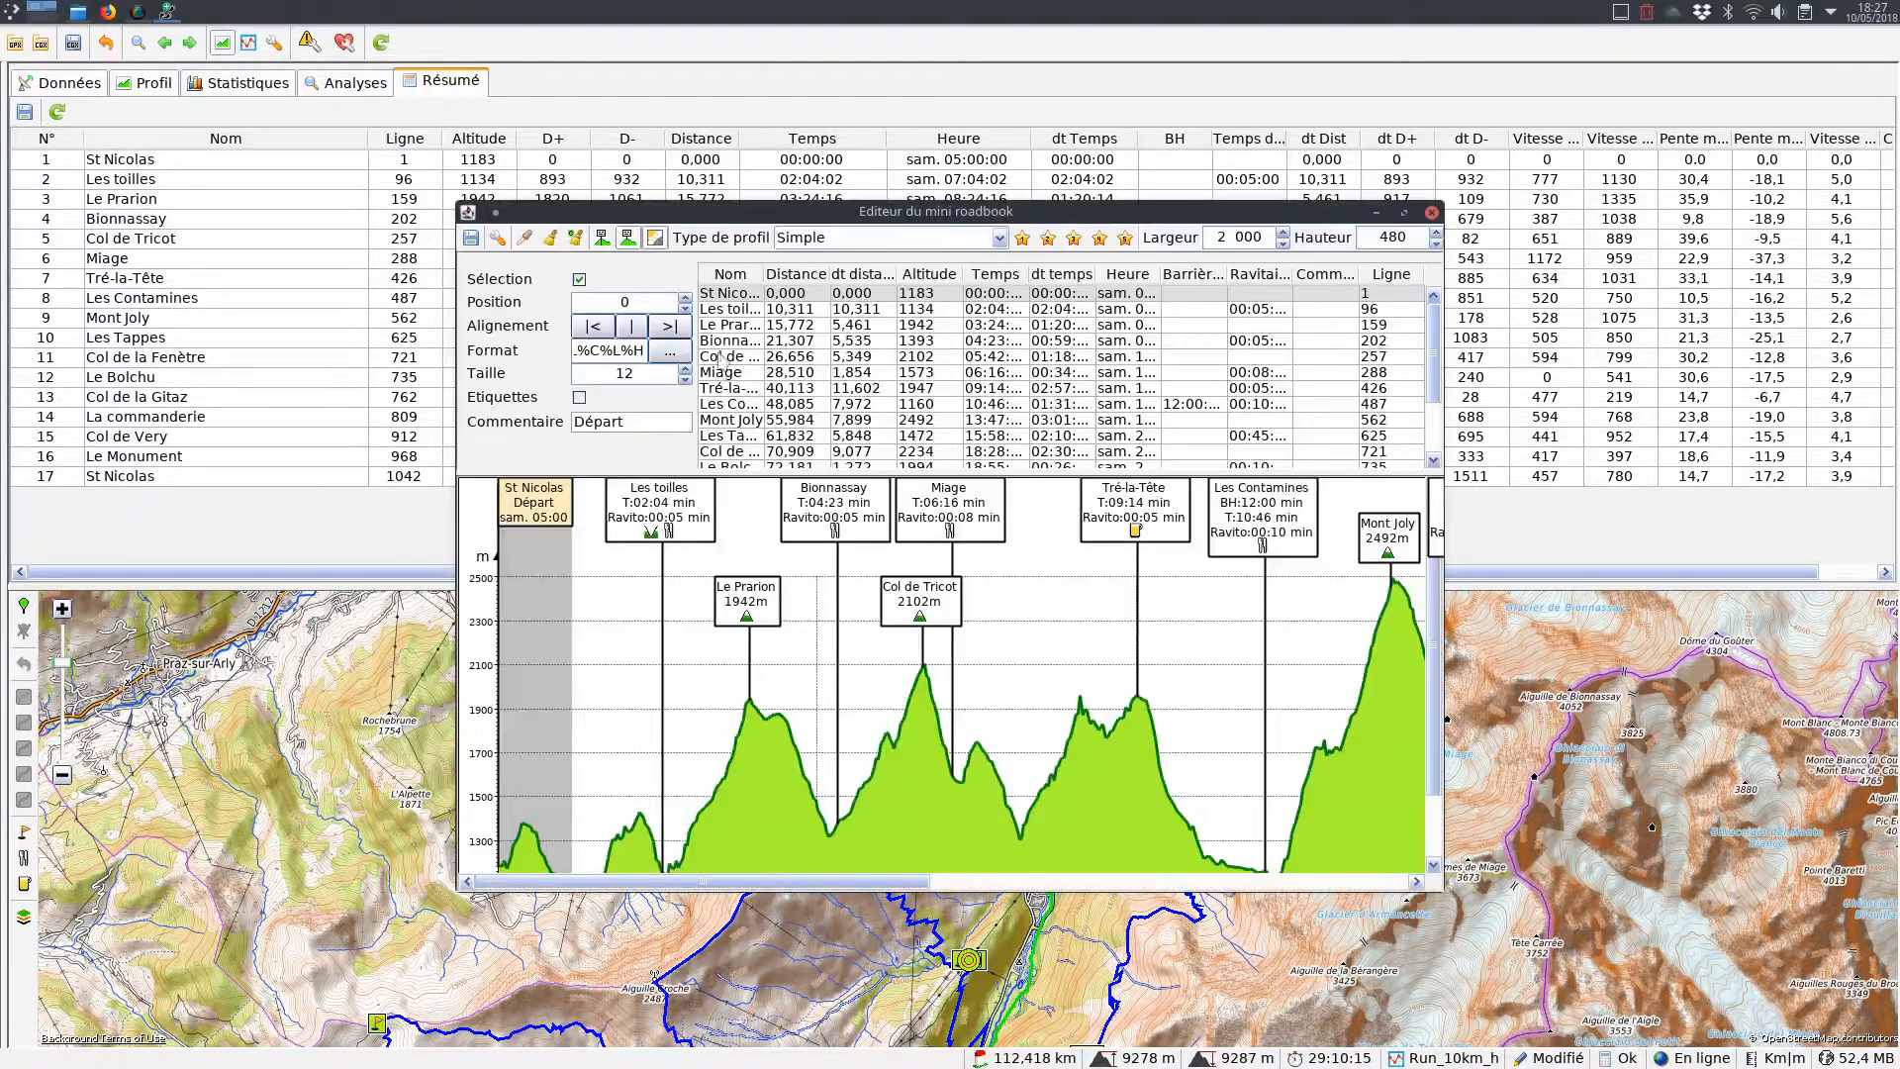
{"action": "double_click", "coordinate": [1076, 211]}
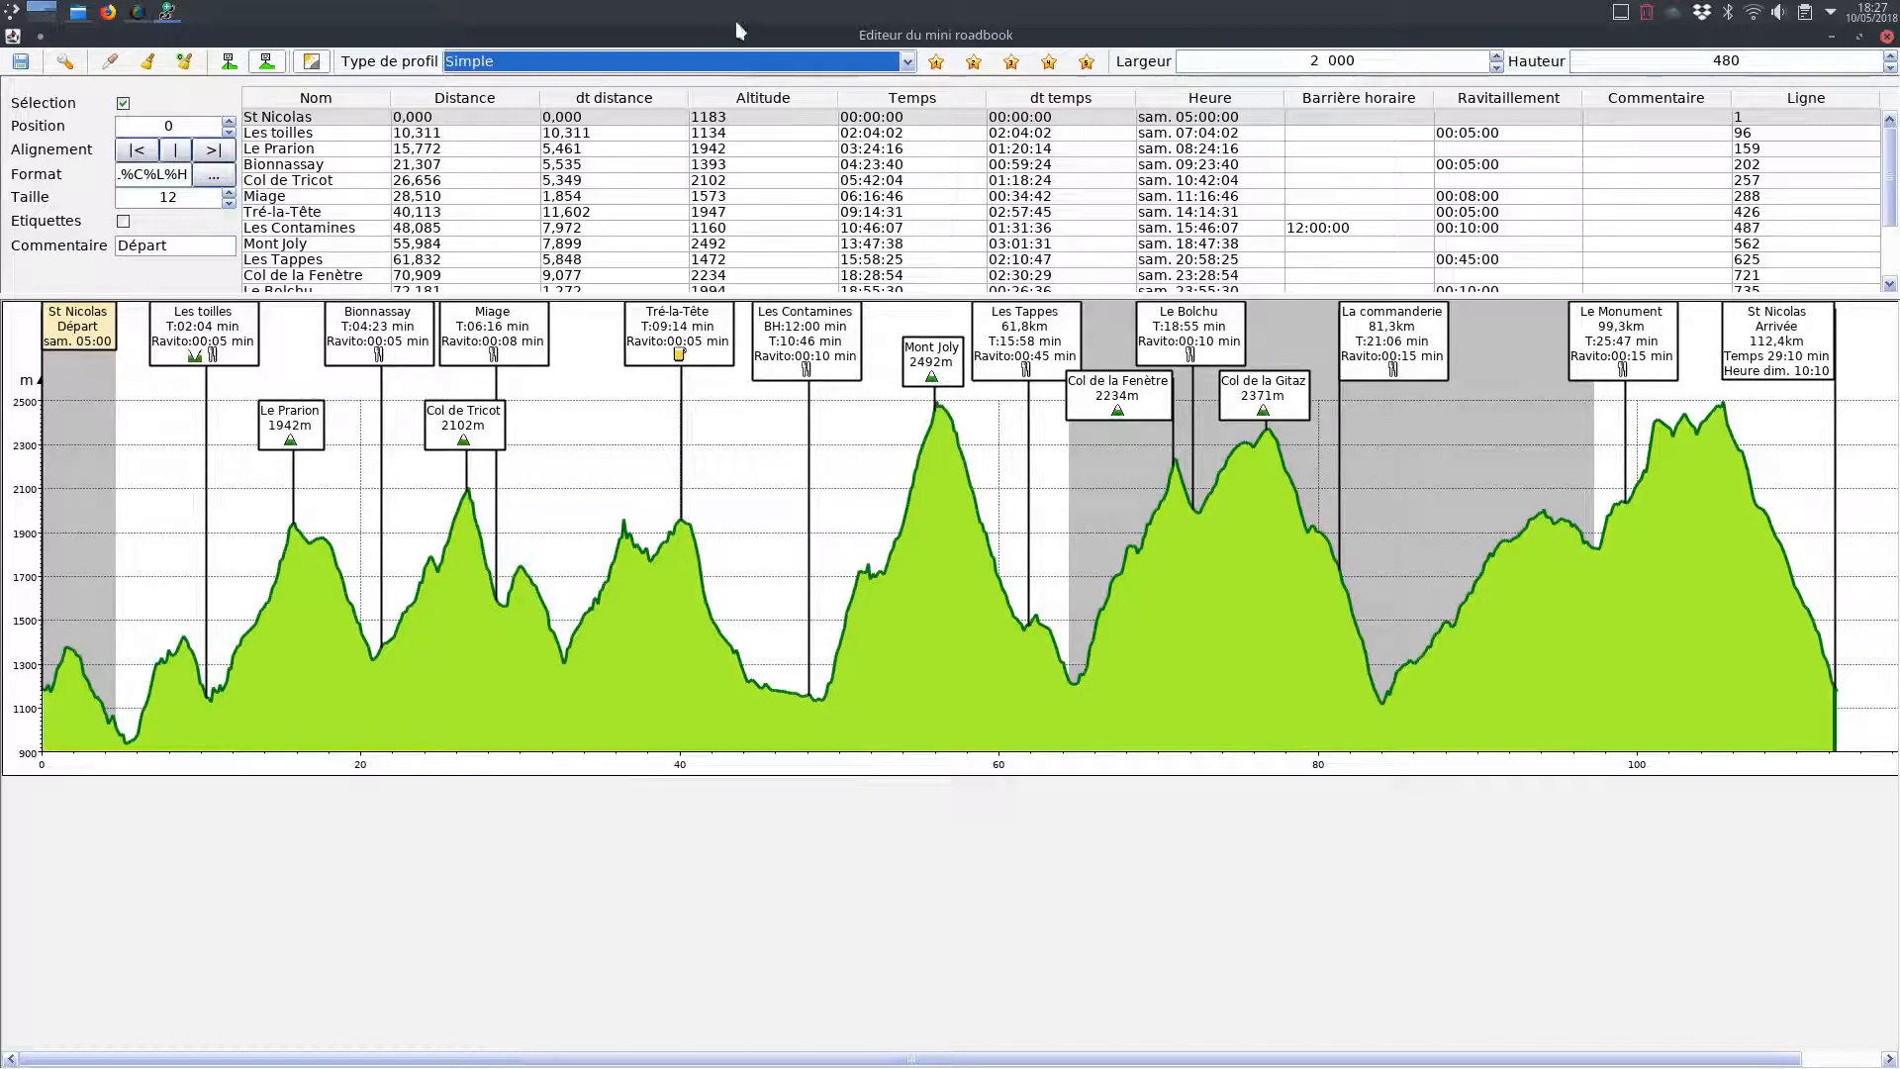
- Try the roadbook profile types "Avec les routes et les chemins" and "Avec les pentes", ending back on "Simple"
{"action": "left_click", "coordinate": [908, 62]}
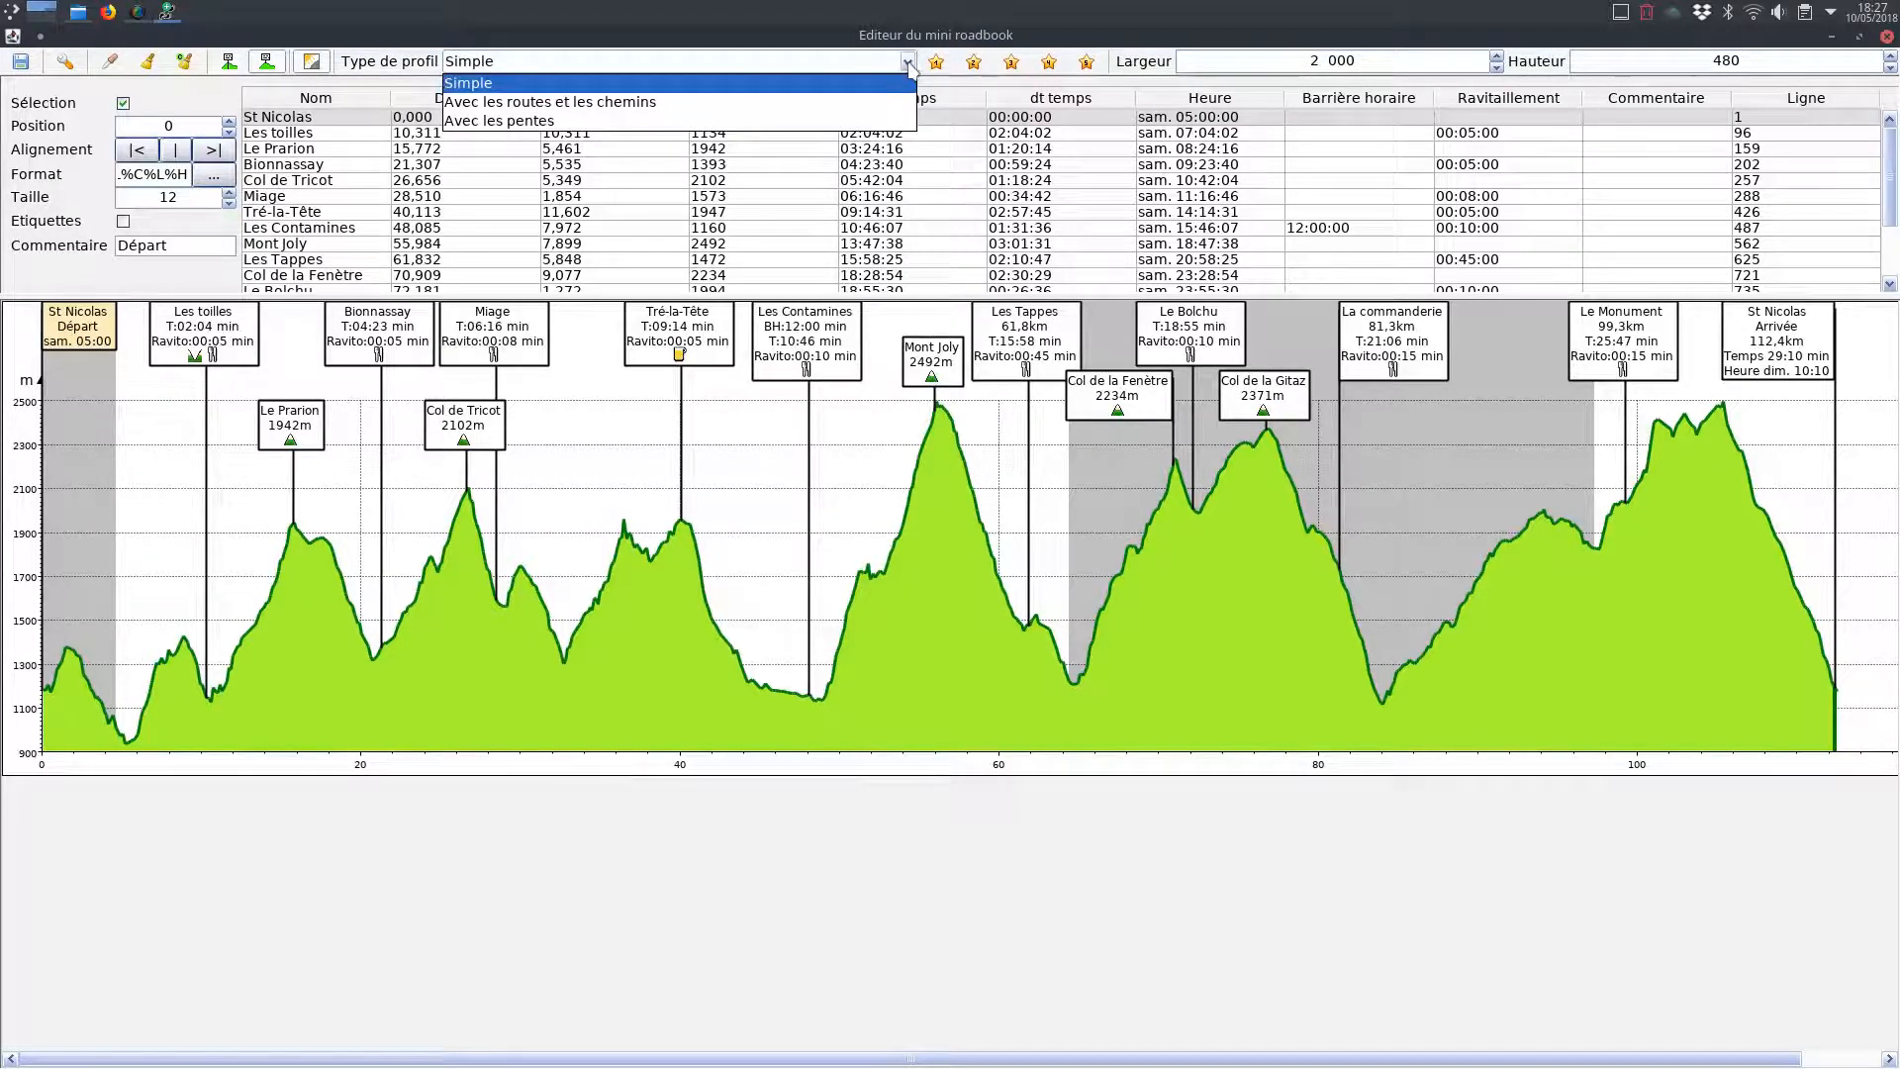
{"action": "left_click", "coordinate": [792, 103]}
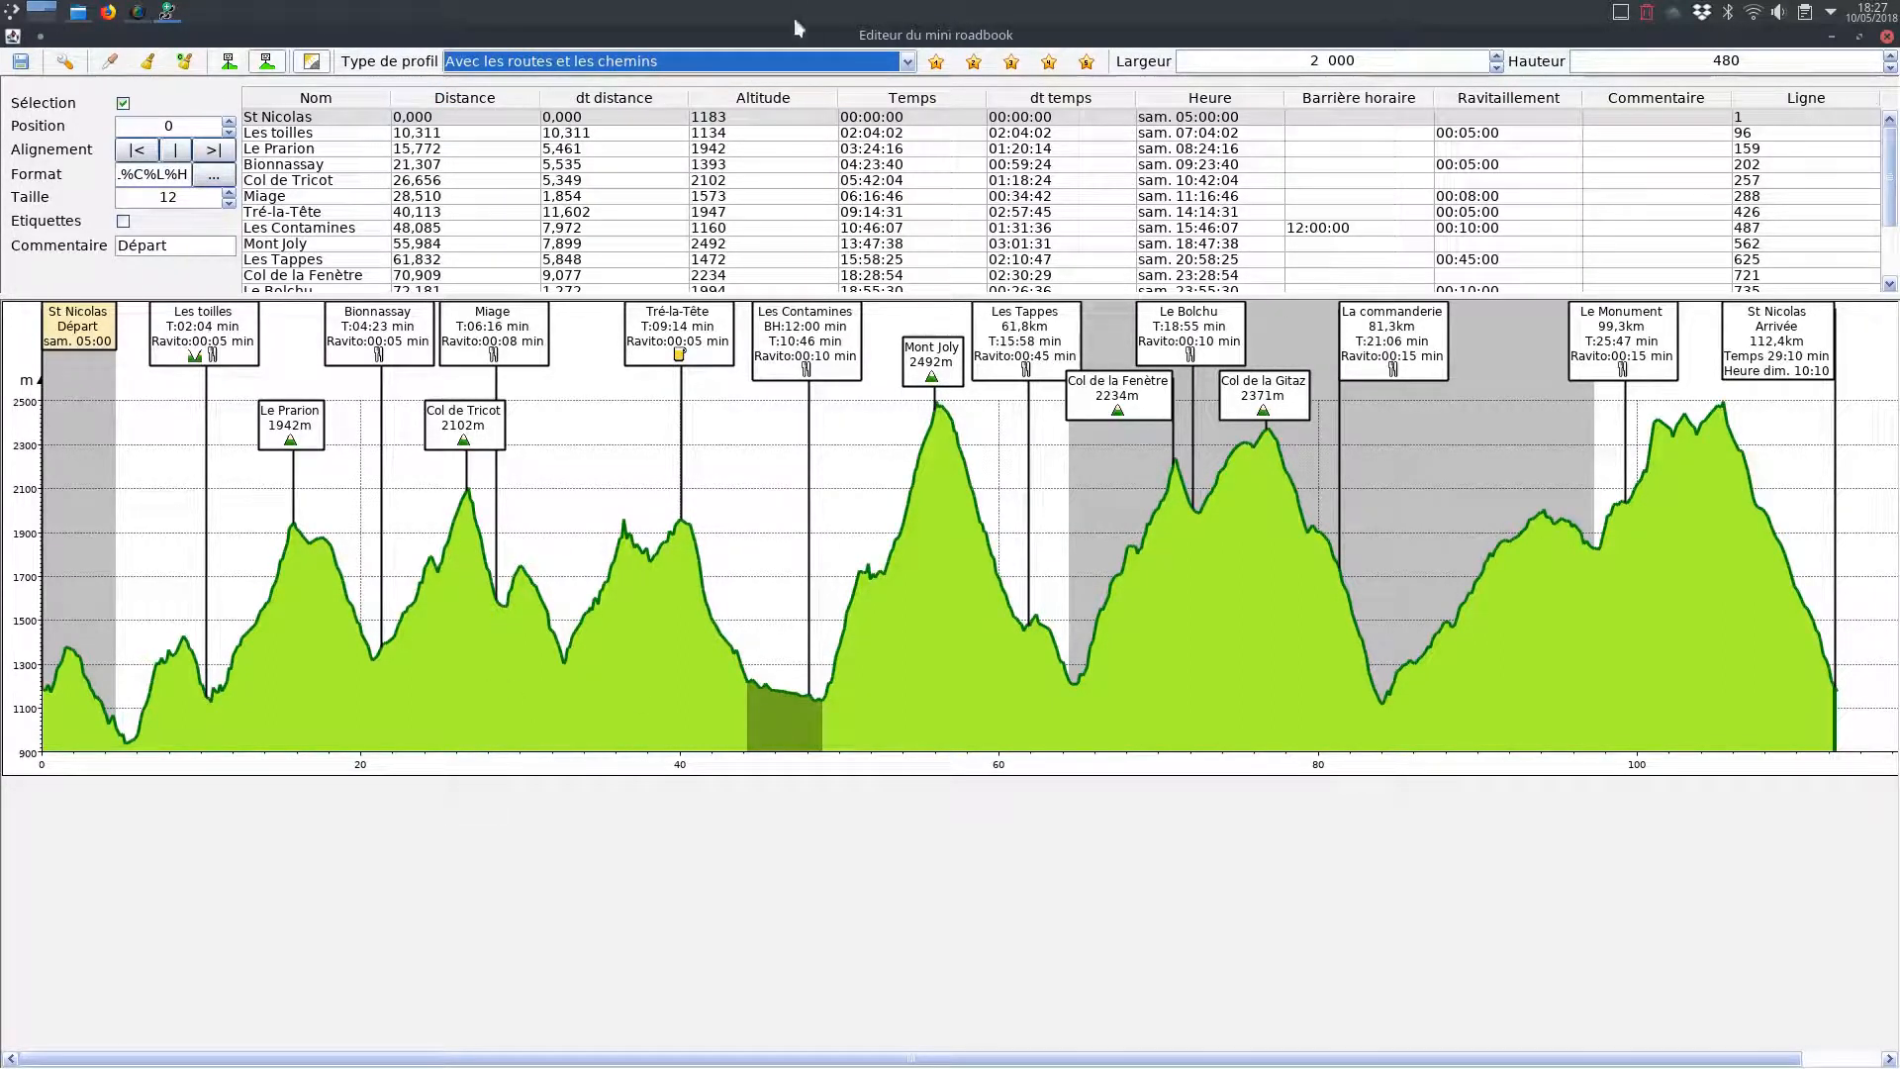
{"action": "left_click", "coordinate": [908, 61]}
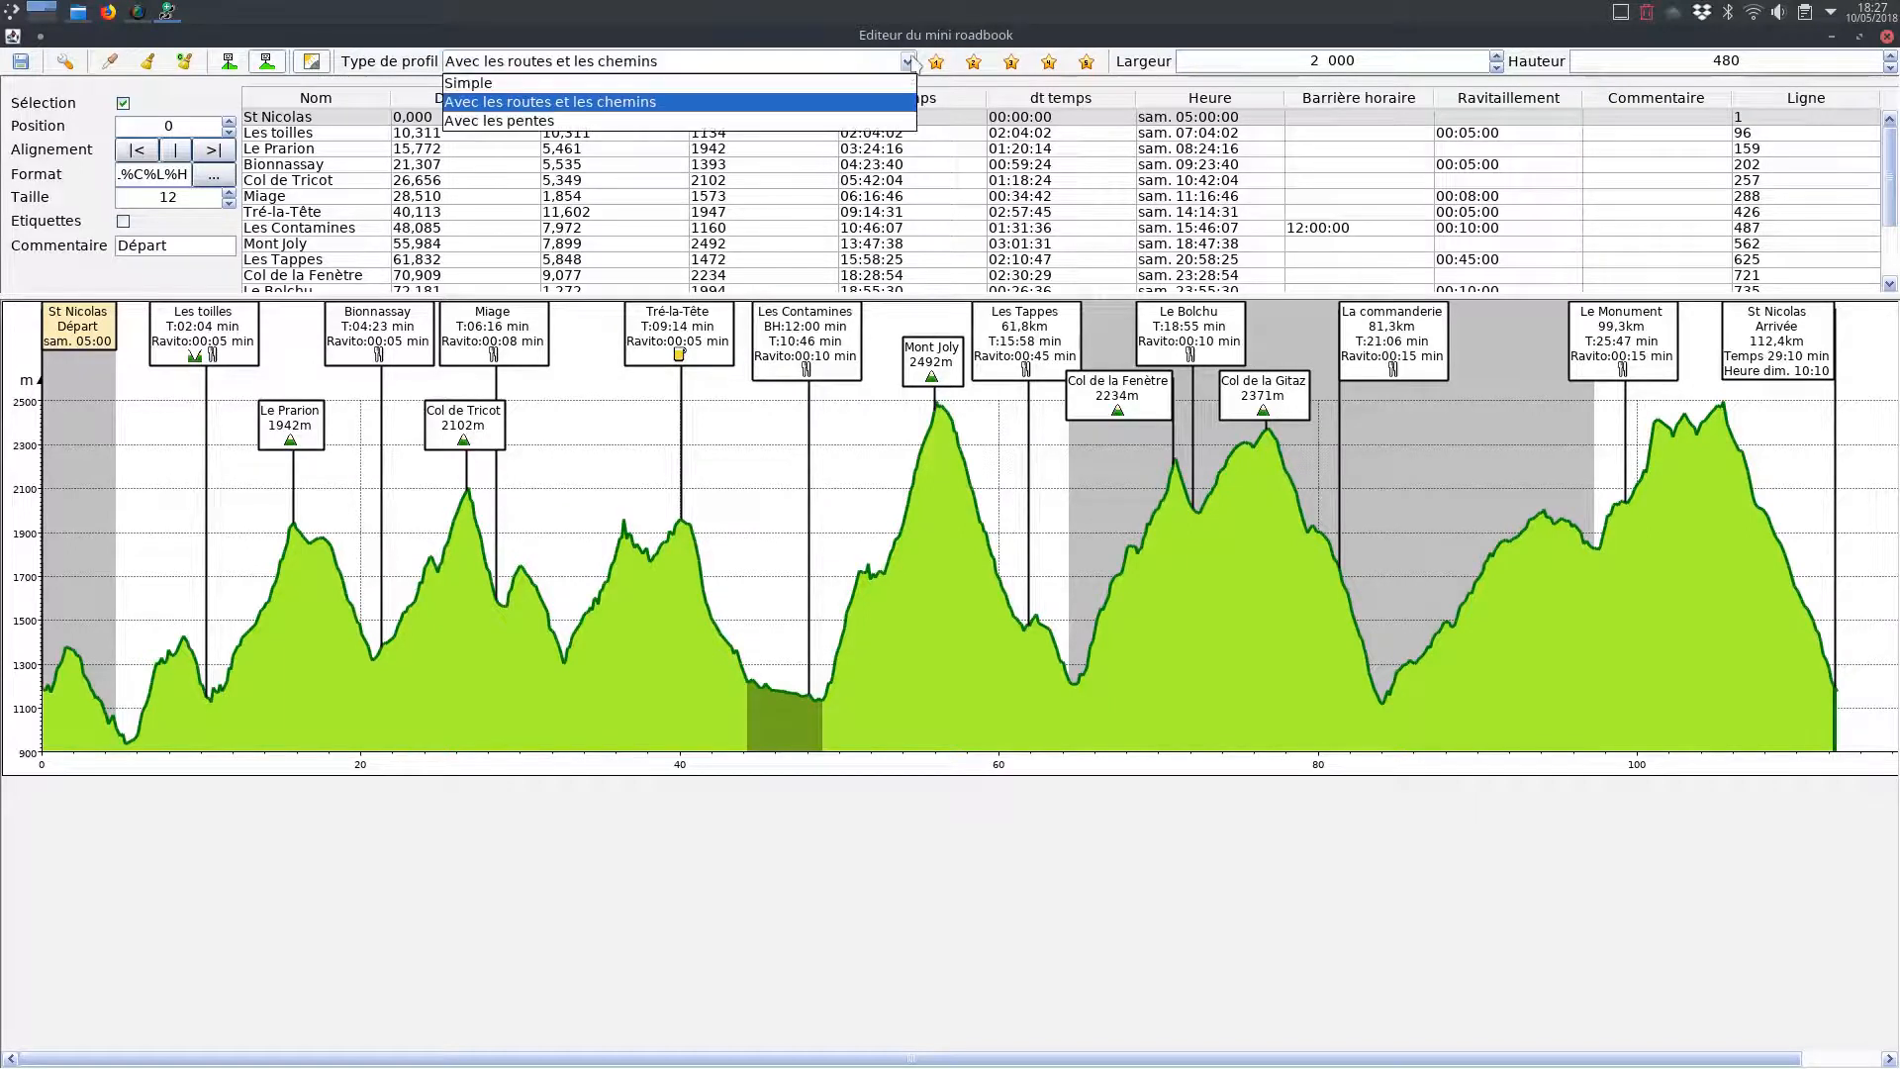
{"action": "left_click", "coordinate": [707, 132]}
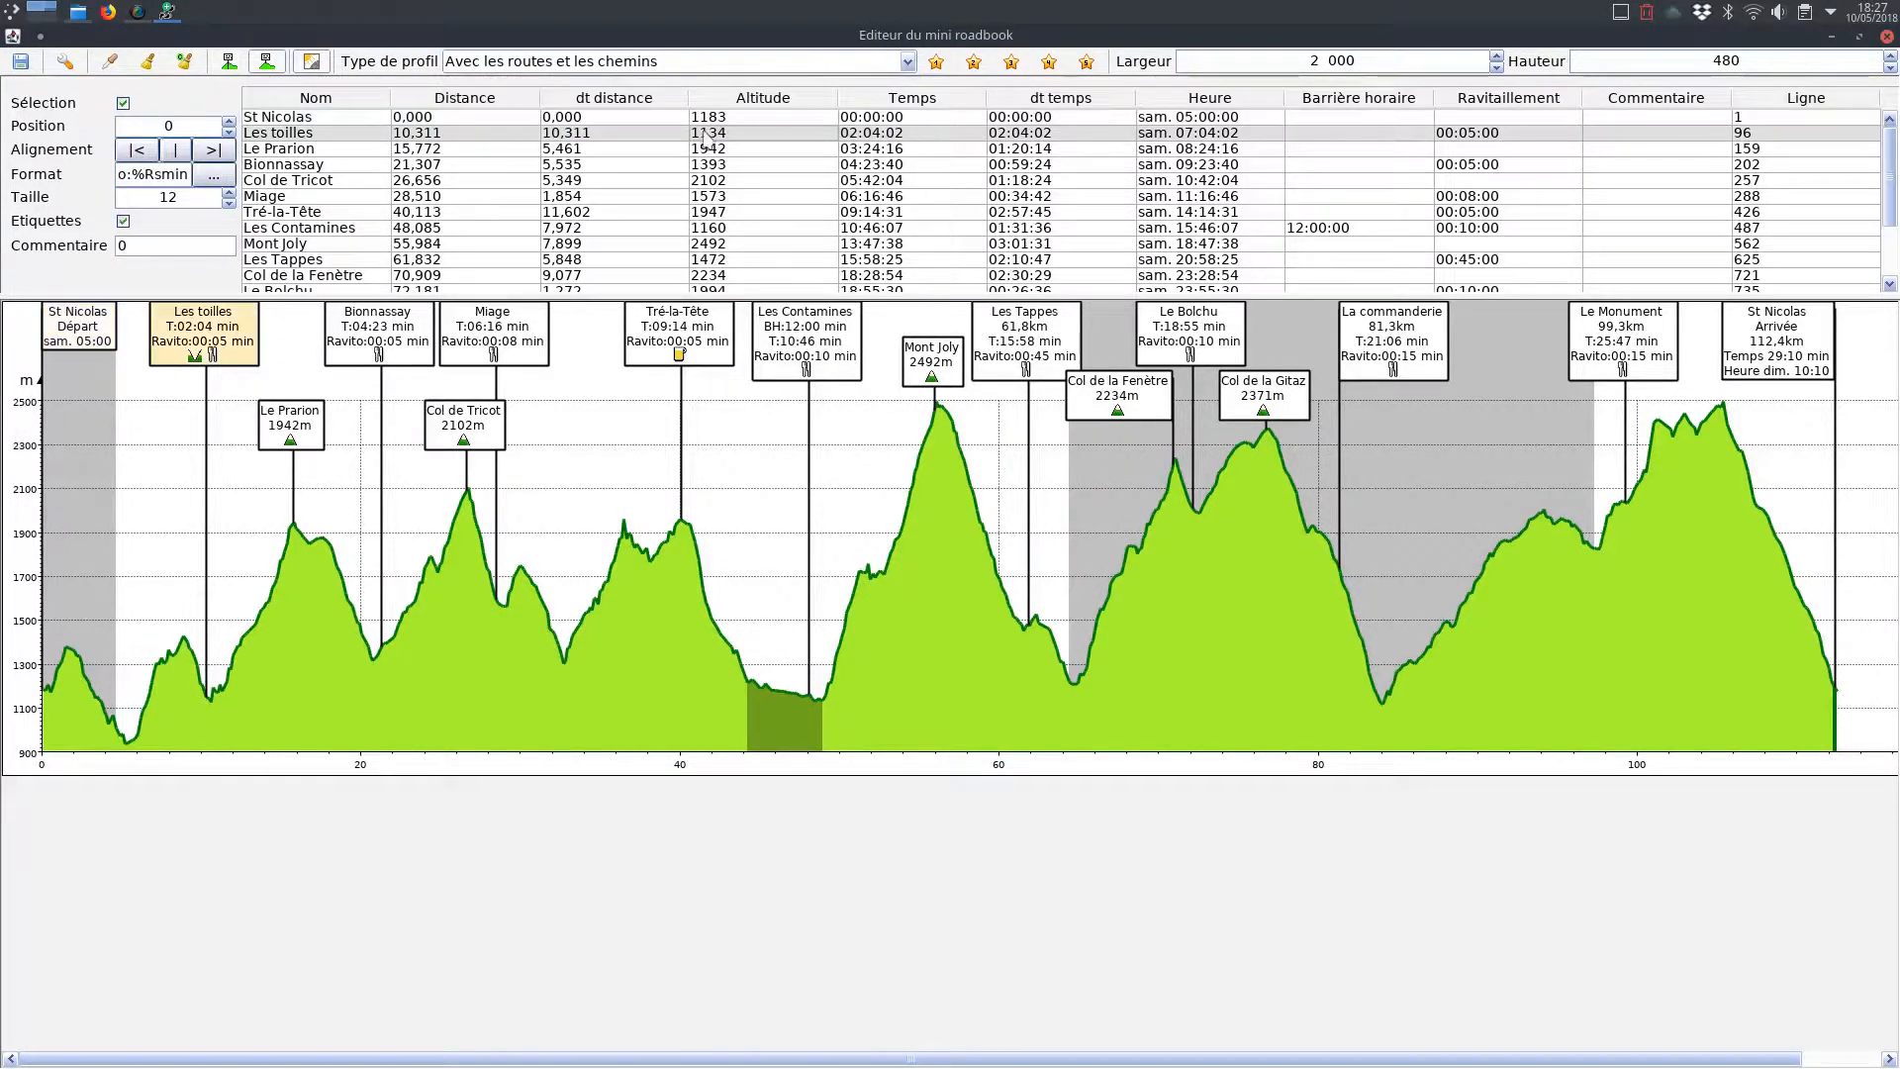
{"action": "left_click", "coordinate": [908, 61]}
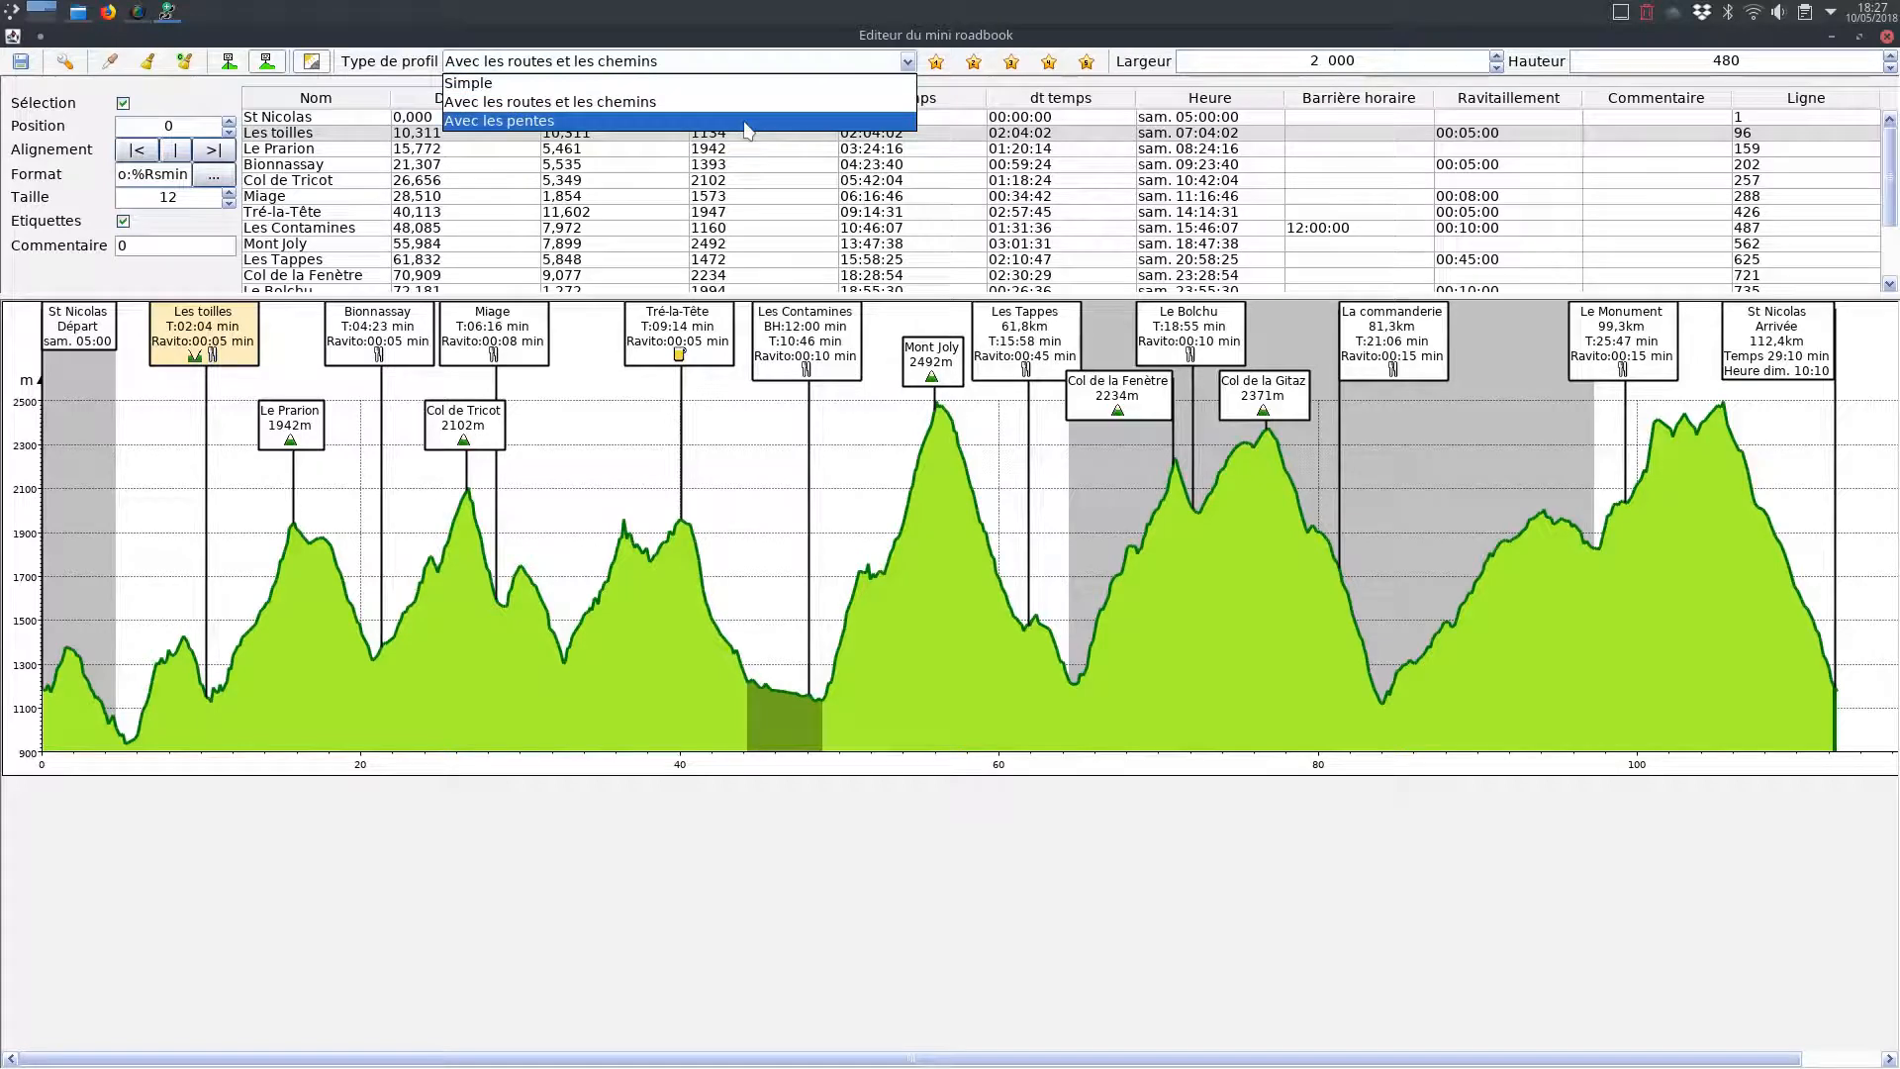
{"action": "left_click", "coordinate": [747, 120]}
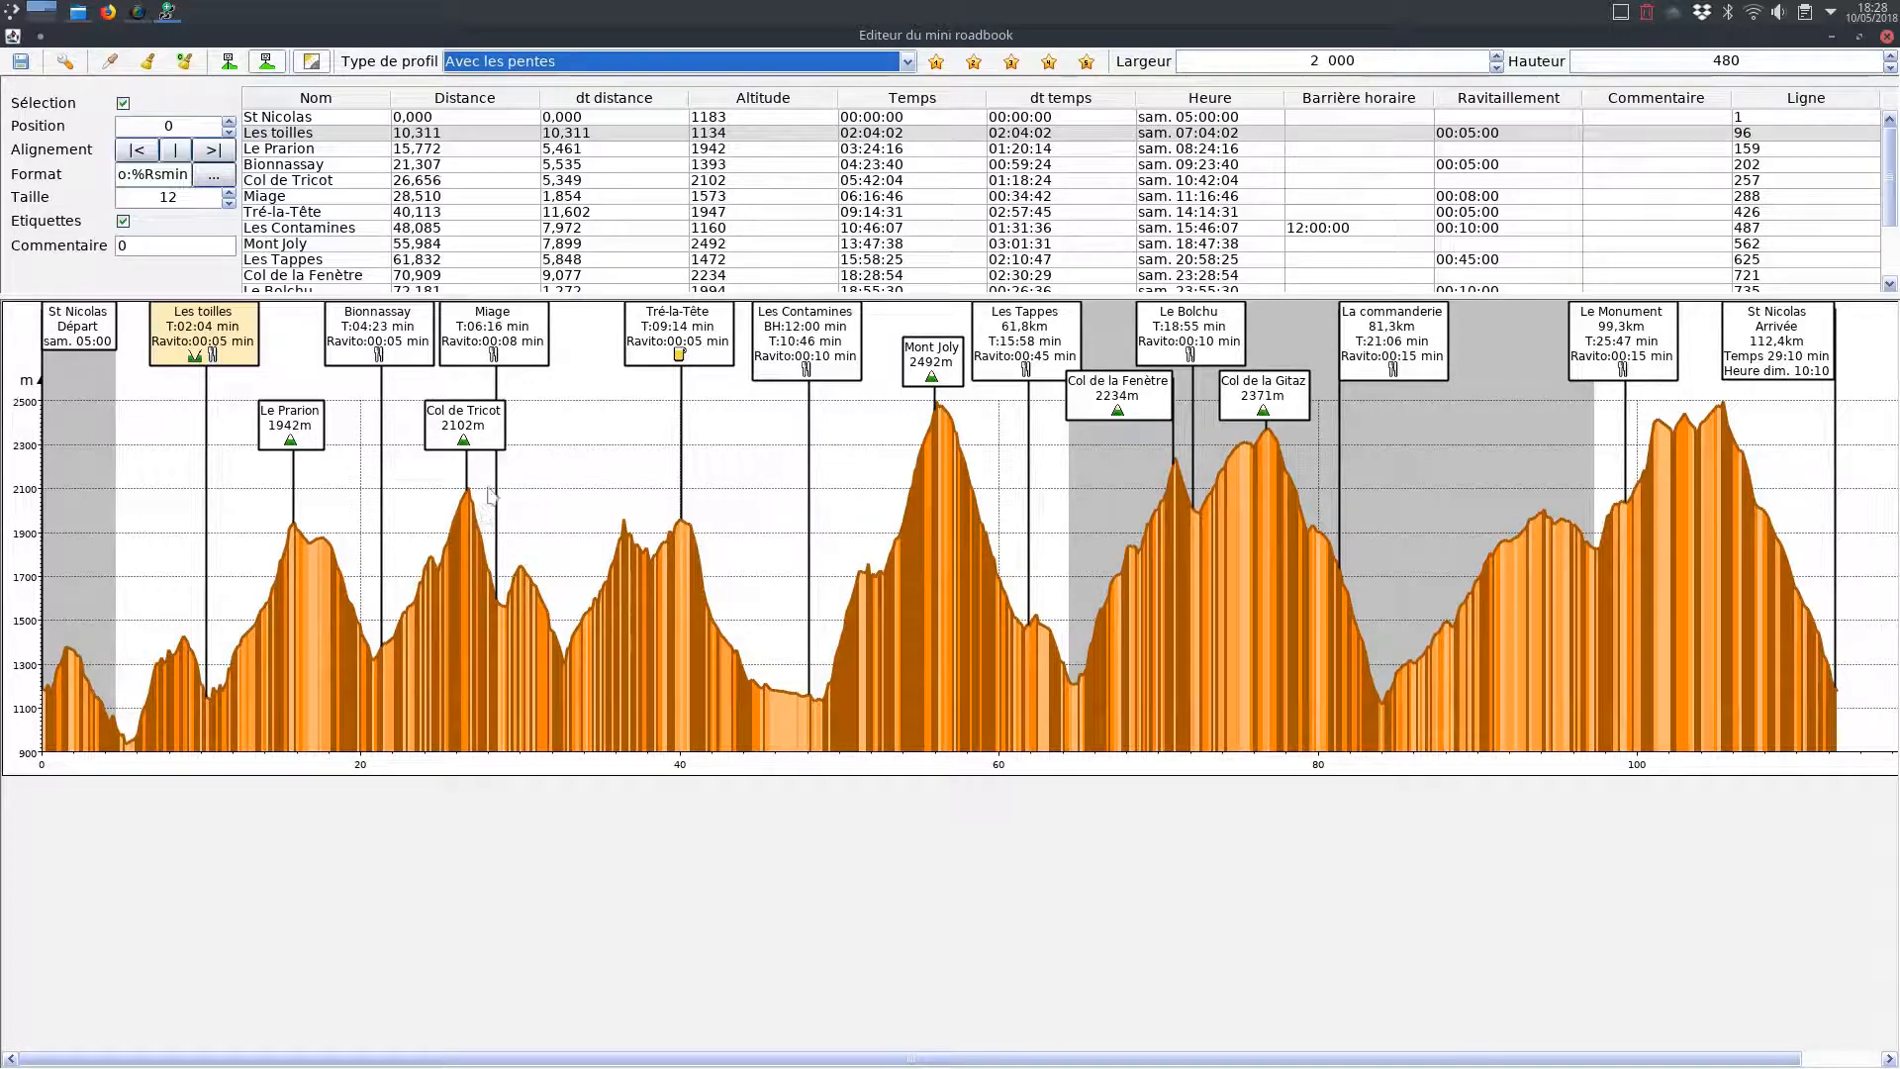
{"action": "left_click", "coordinate": [908, 63]}
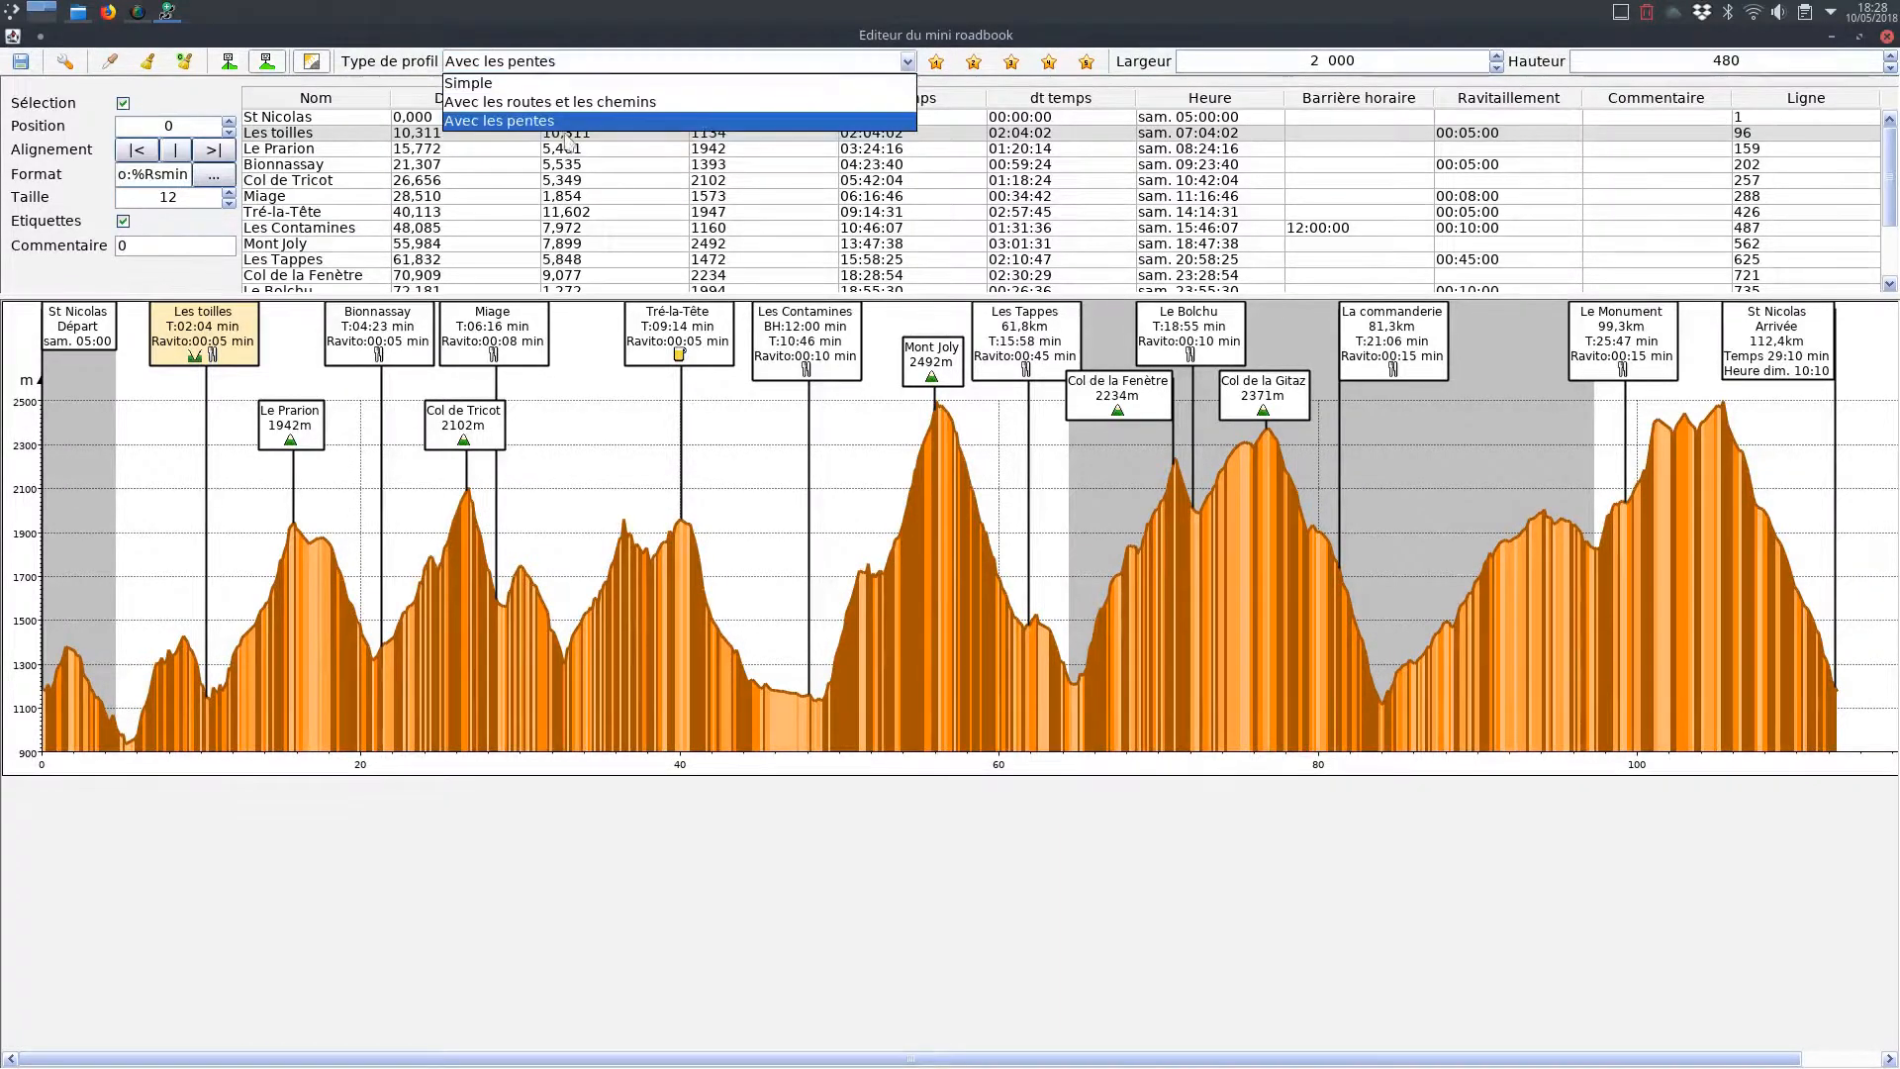
{"action": "left_click", "coordinate": [599, 80]}
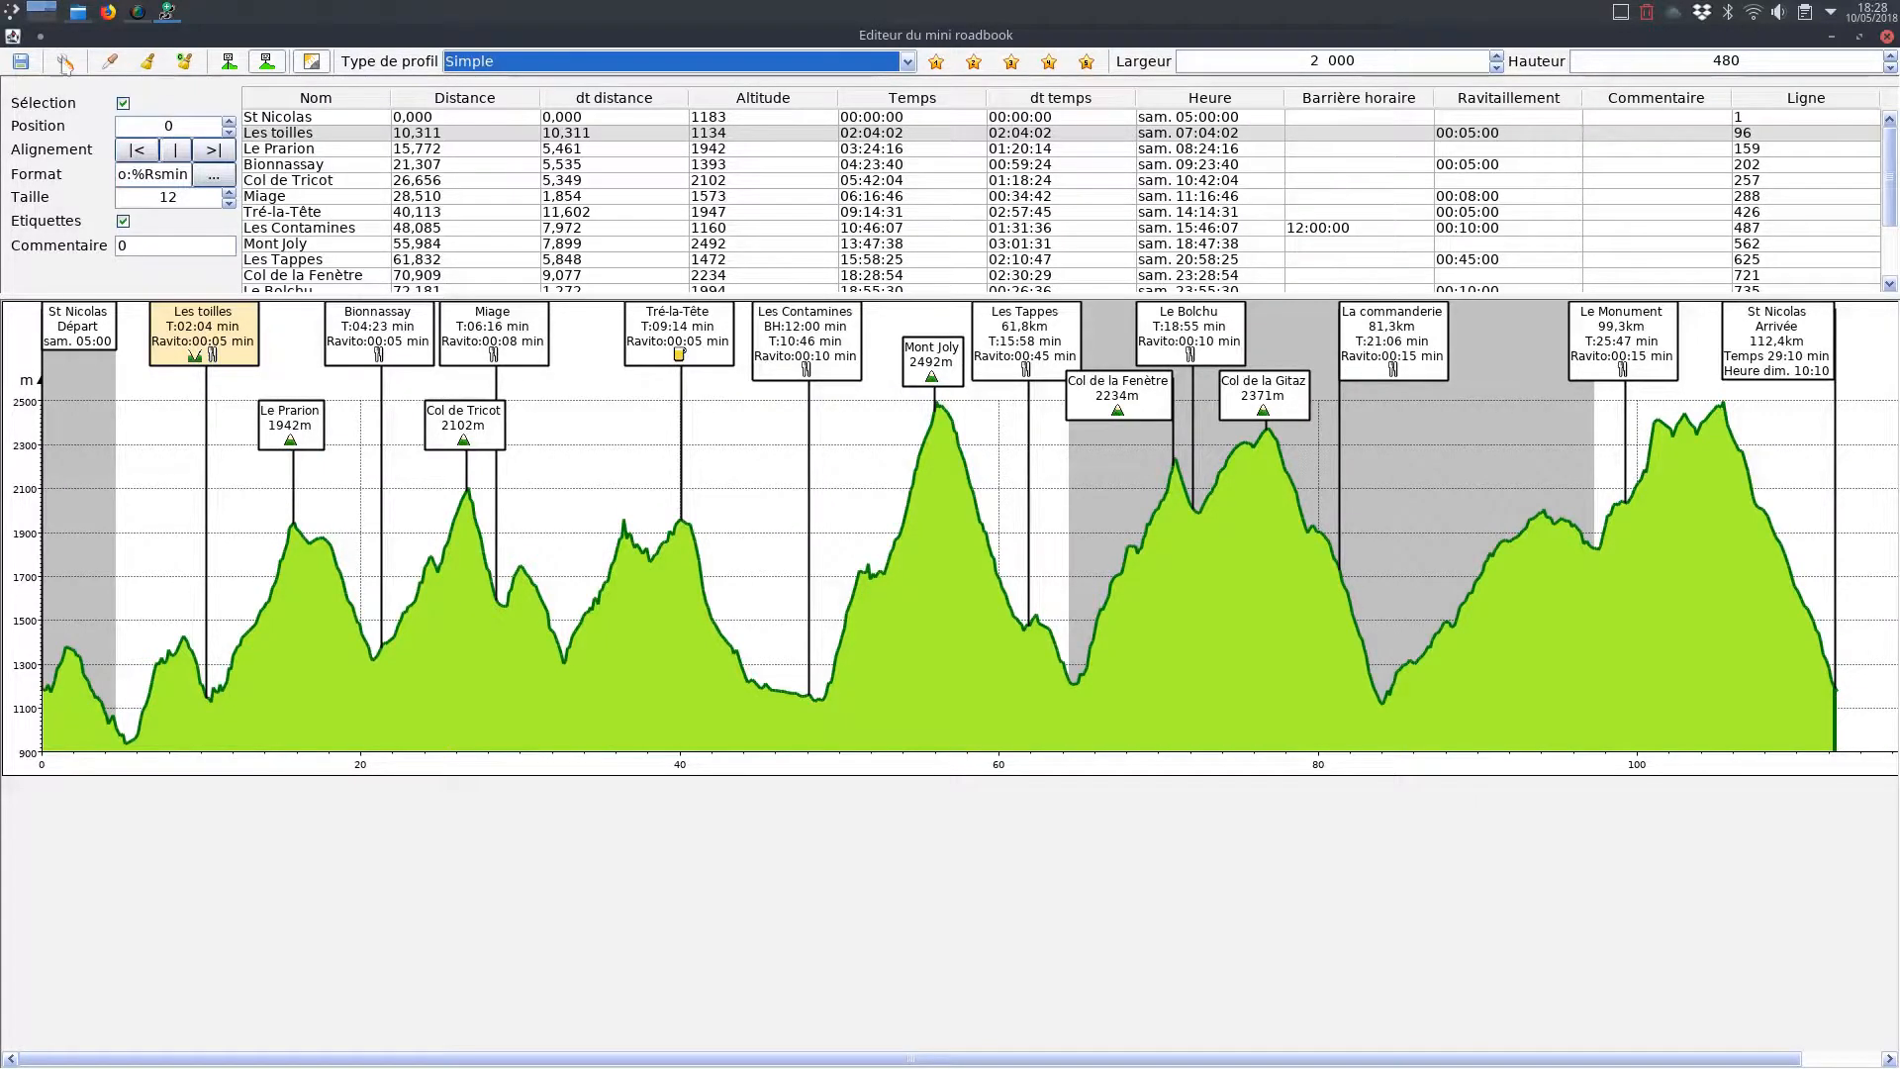
- View the PNG save options for the roadbook profile without saving, and close the mini roadbook editor
{"action": "left_click", "coordinate": [25, 66]}
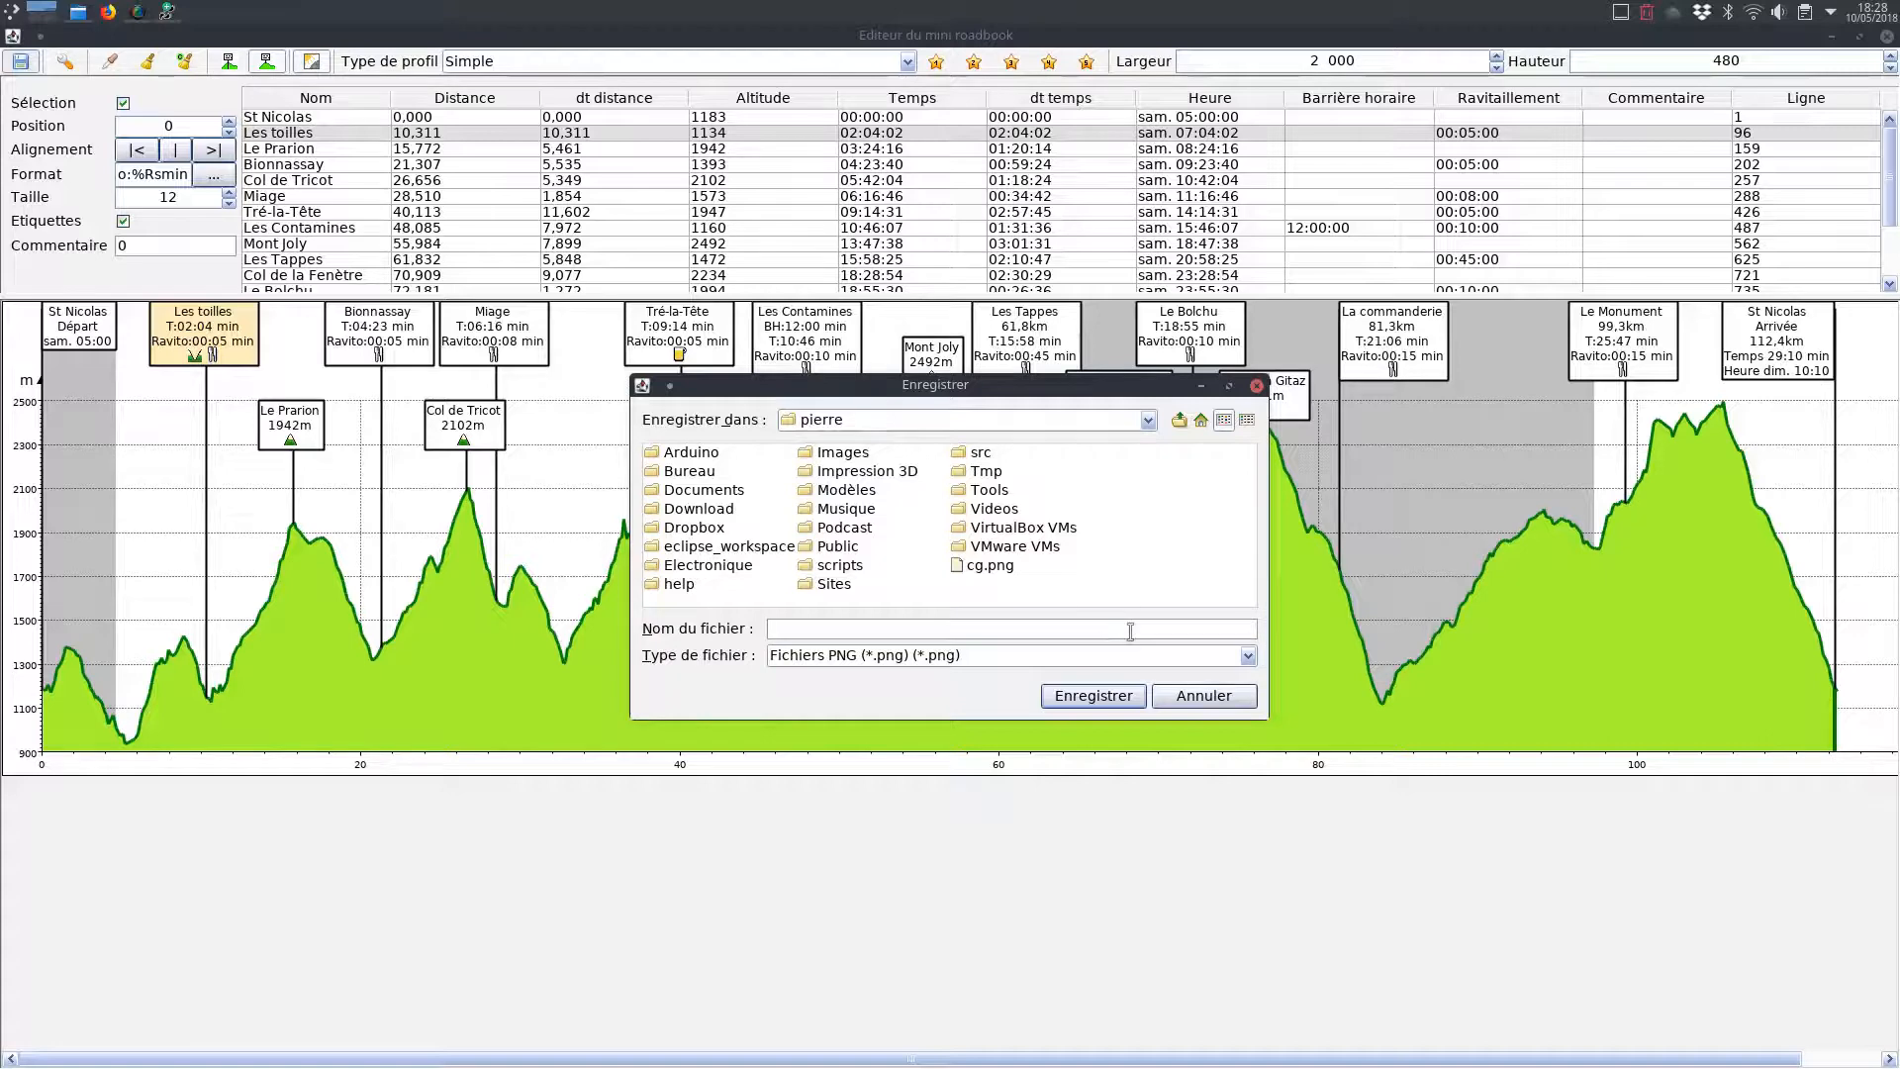
{"action": "left_click", "coordinate": [1130, 630]}
{"action": "left_click", "coordinate": [1213, 697]}
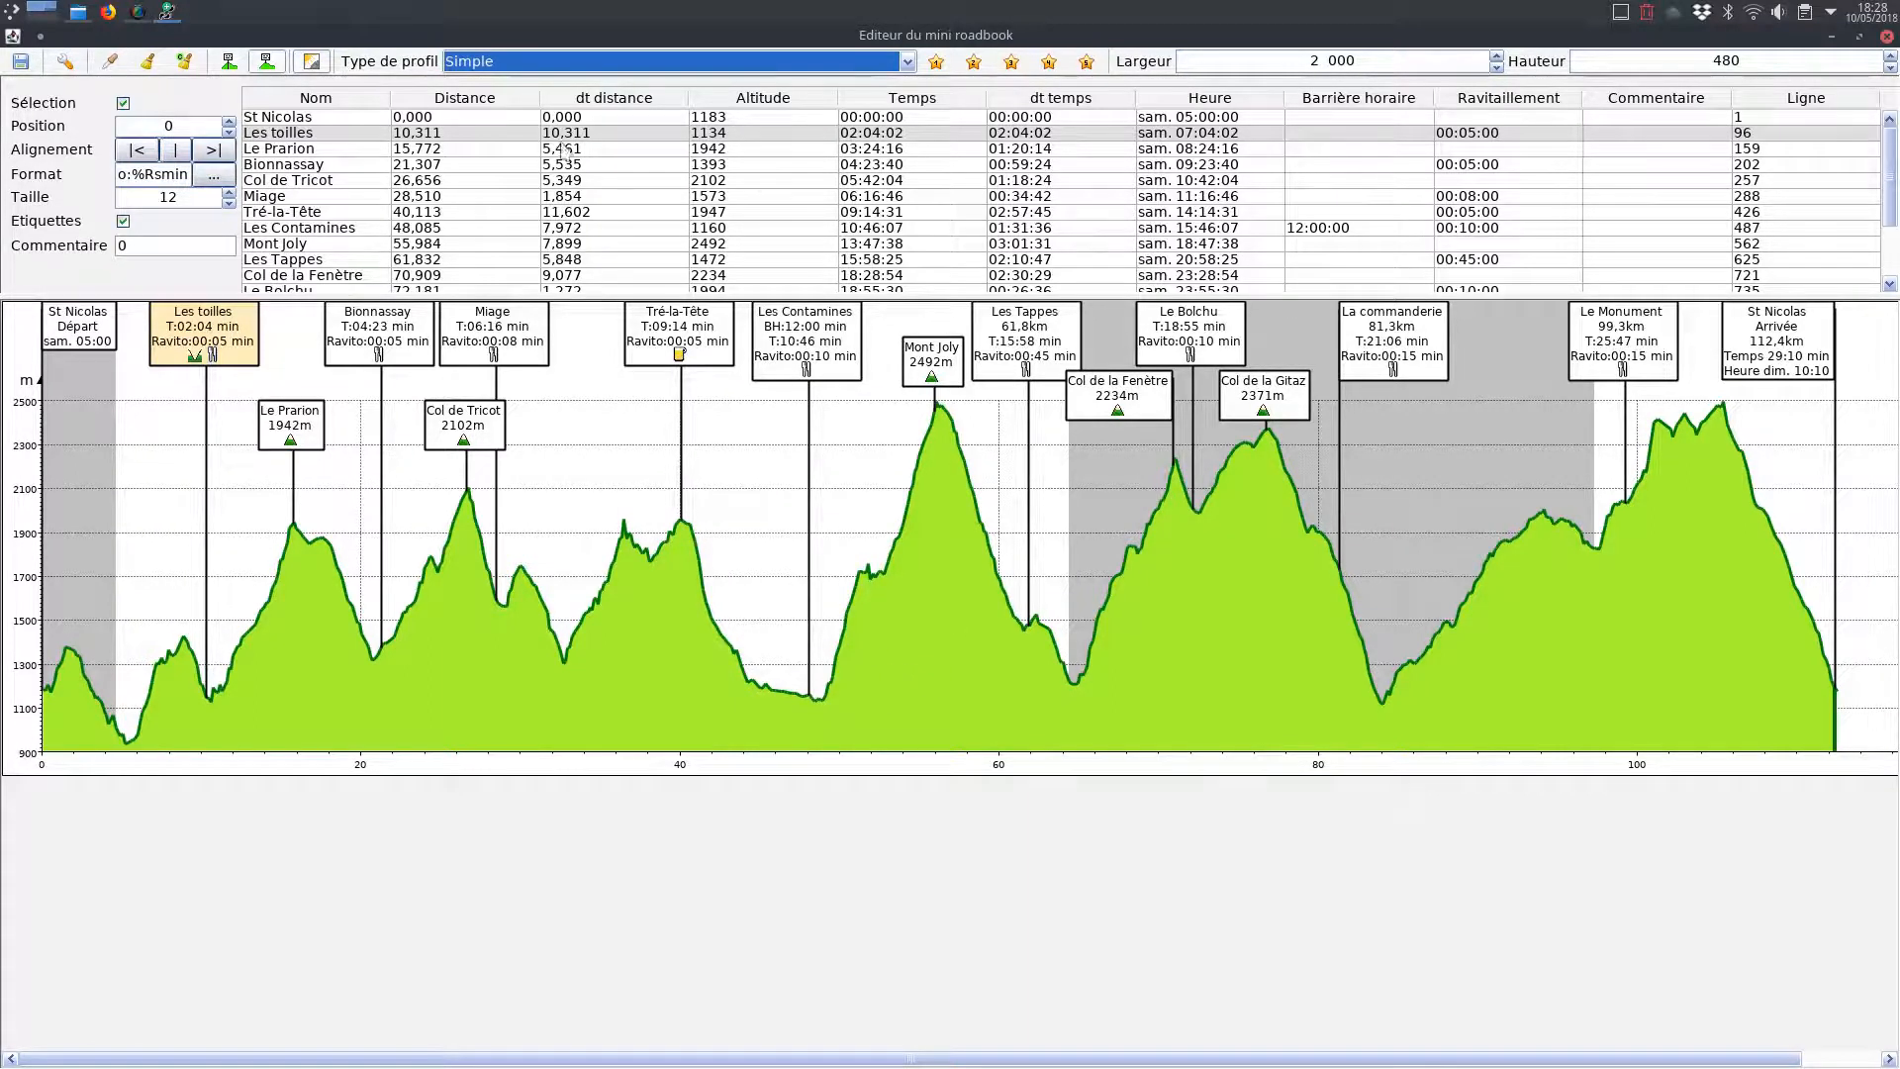
{"action": "left_click", "coordinate": [1885, 37]}
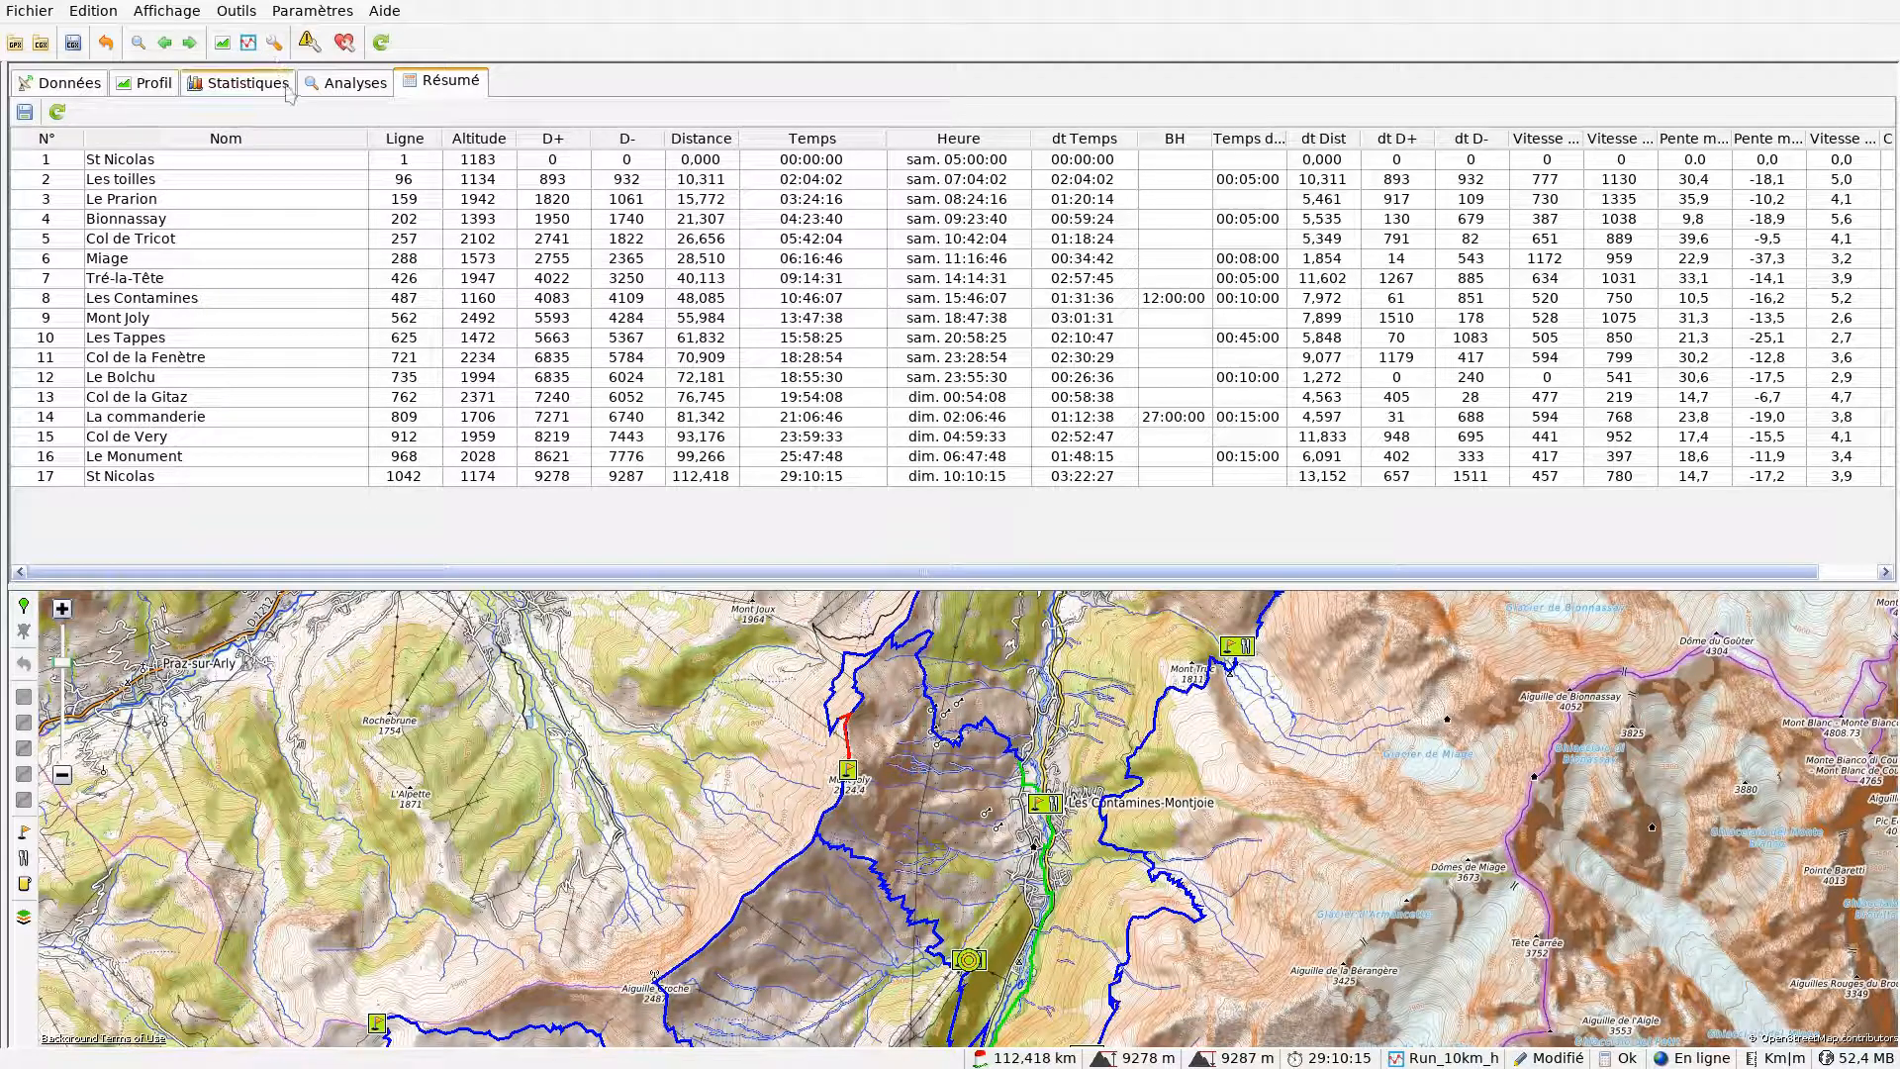
{"action": "left_click", "coordinate": [235, 12]}
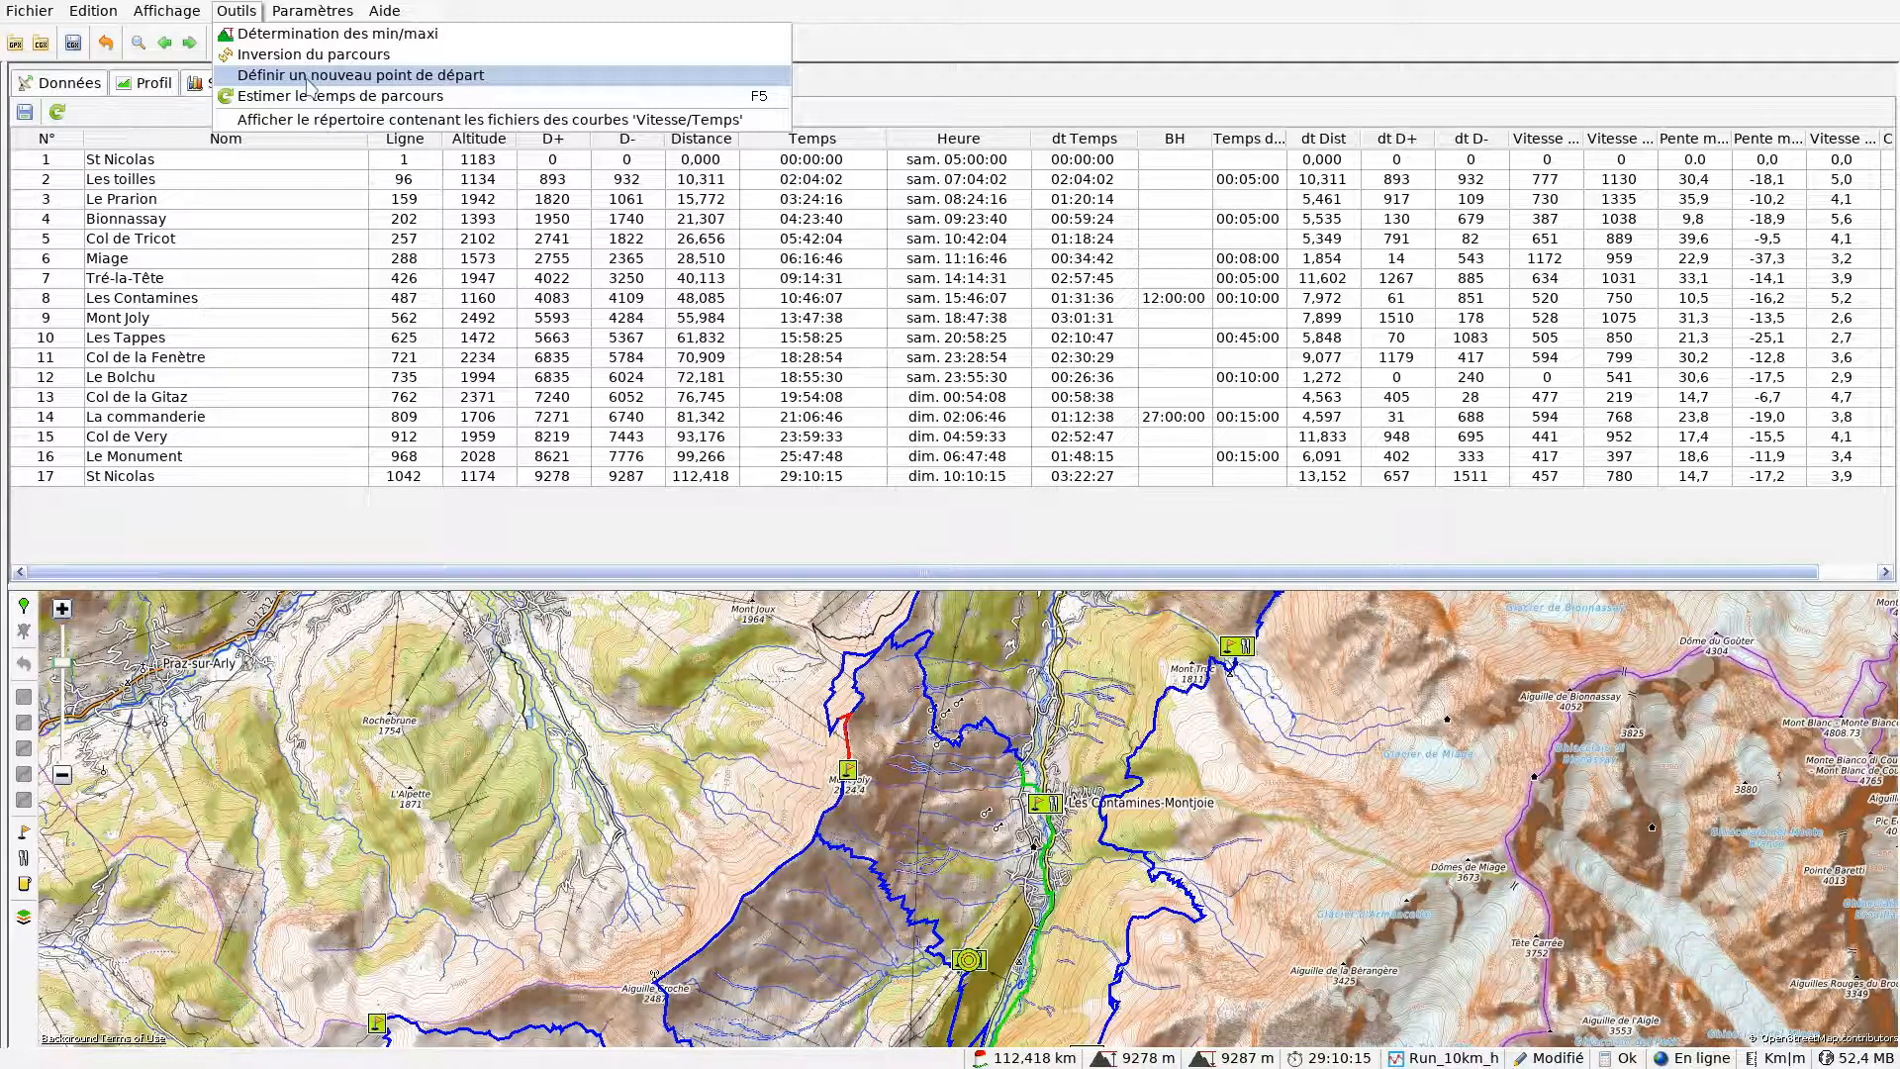
{"action": "mouse_move", "coordinate": [35, 17]}
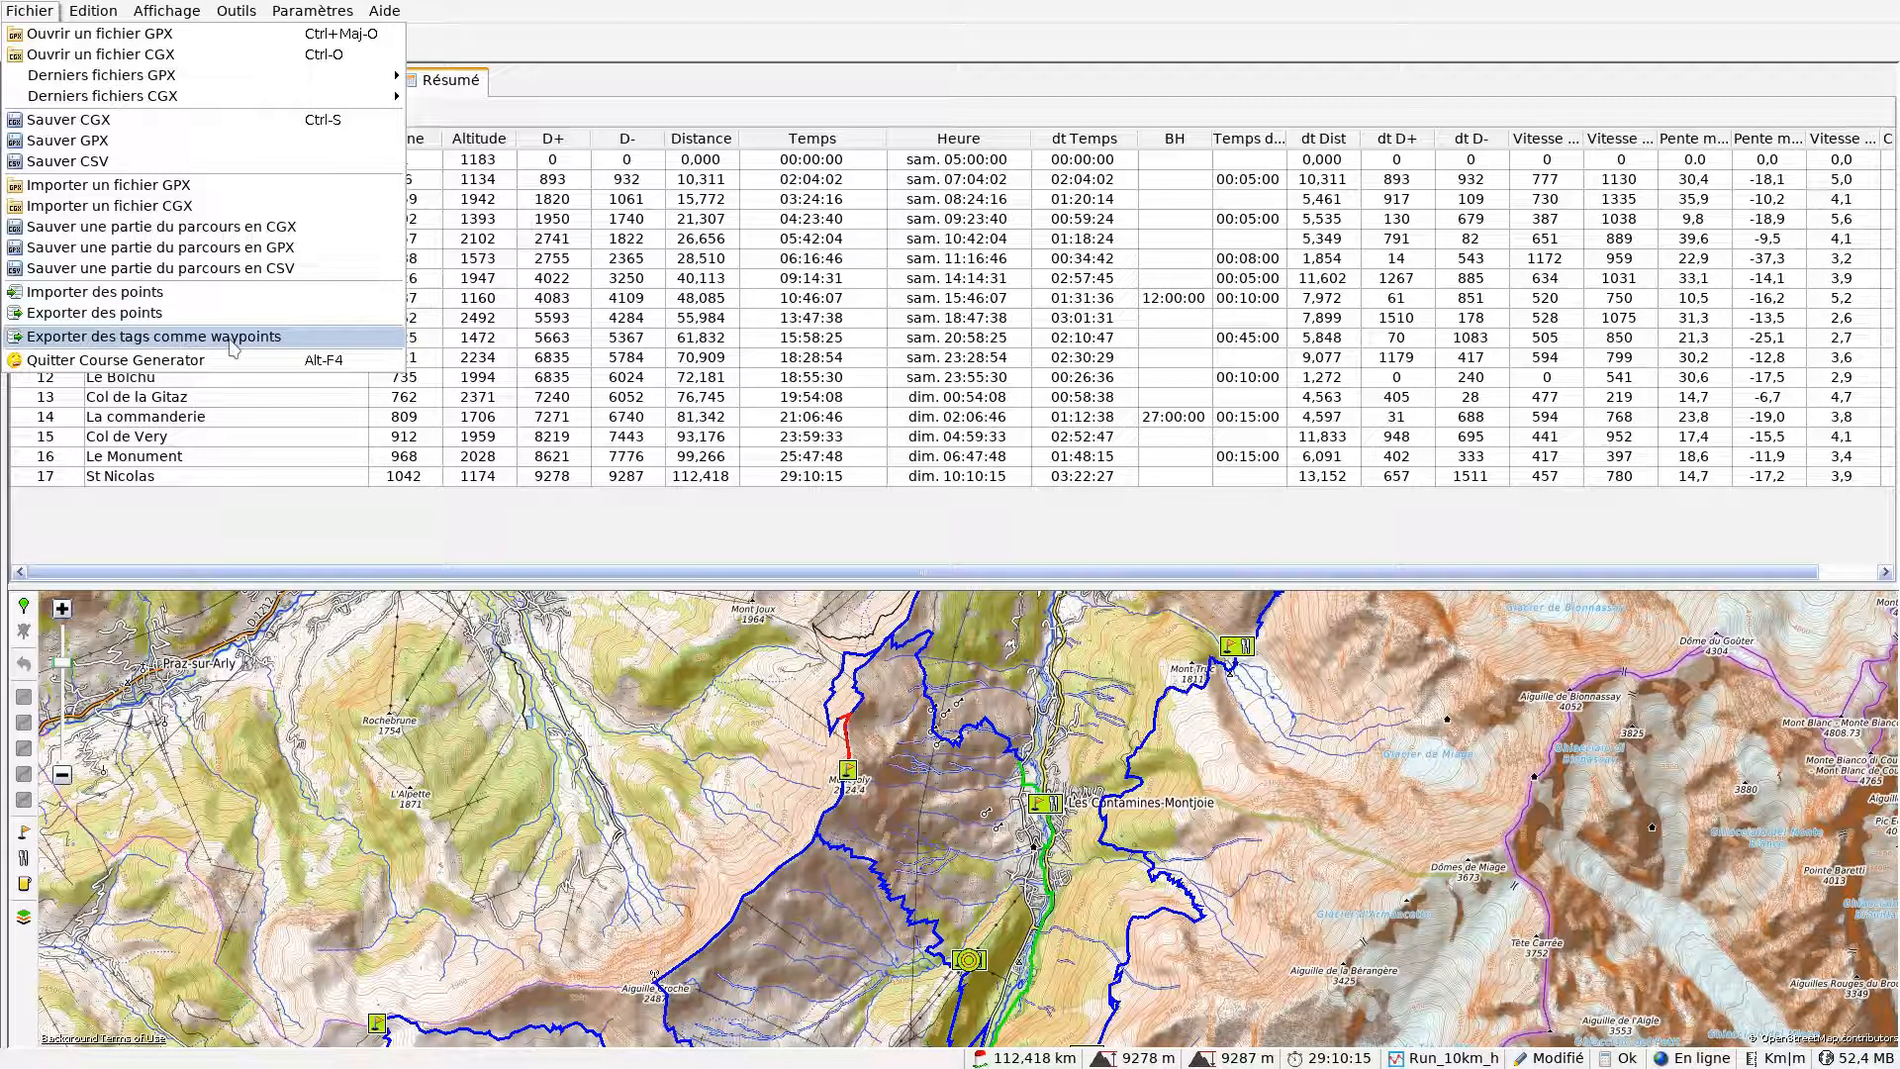
{"action": "mouse_move", "coordinate": [104, 16]}
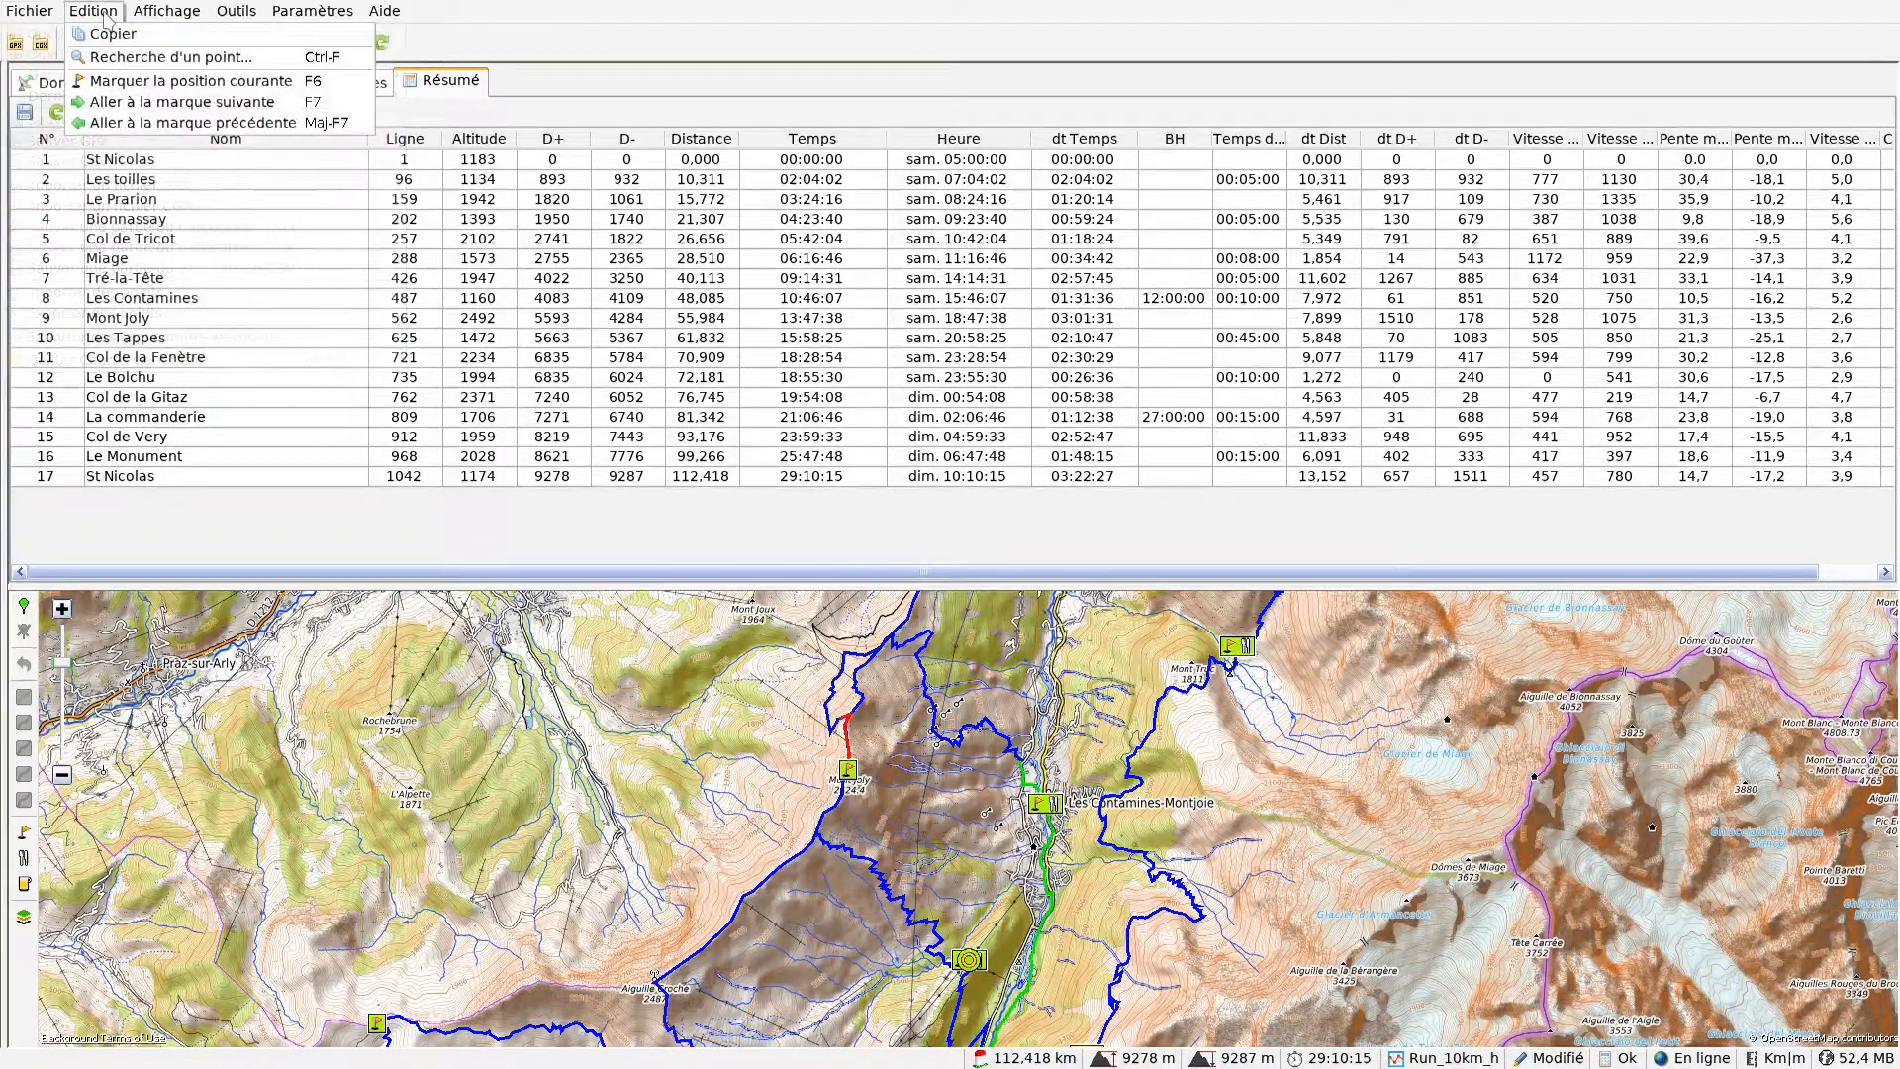